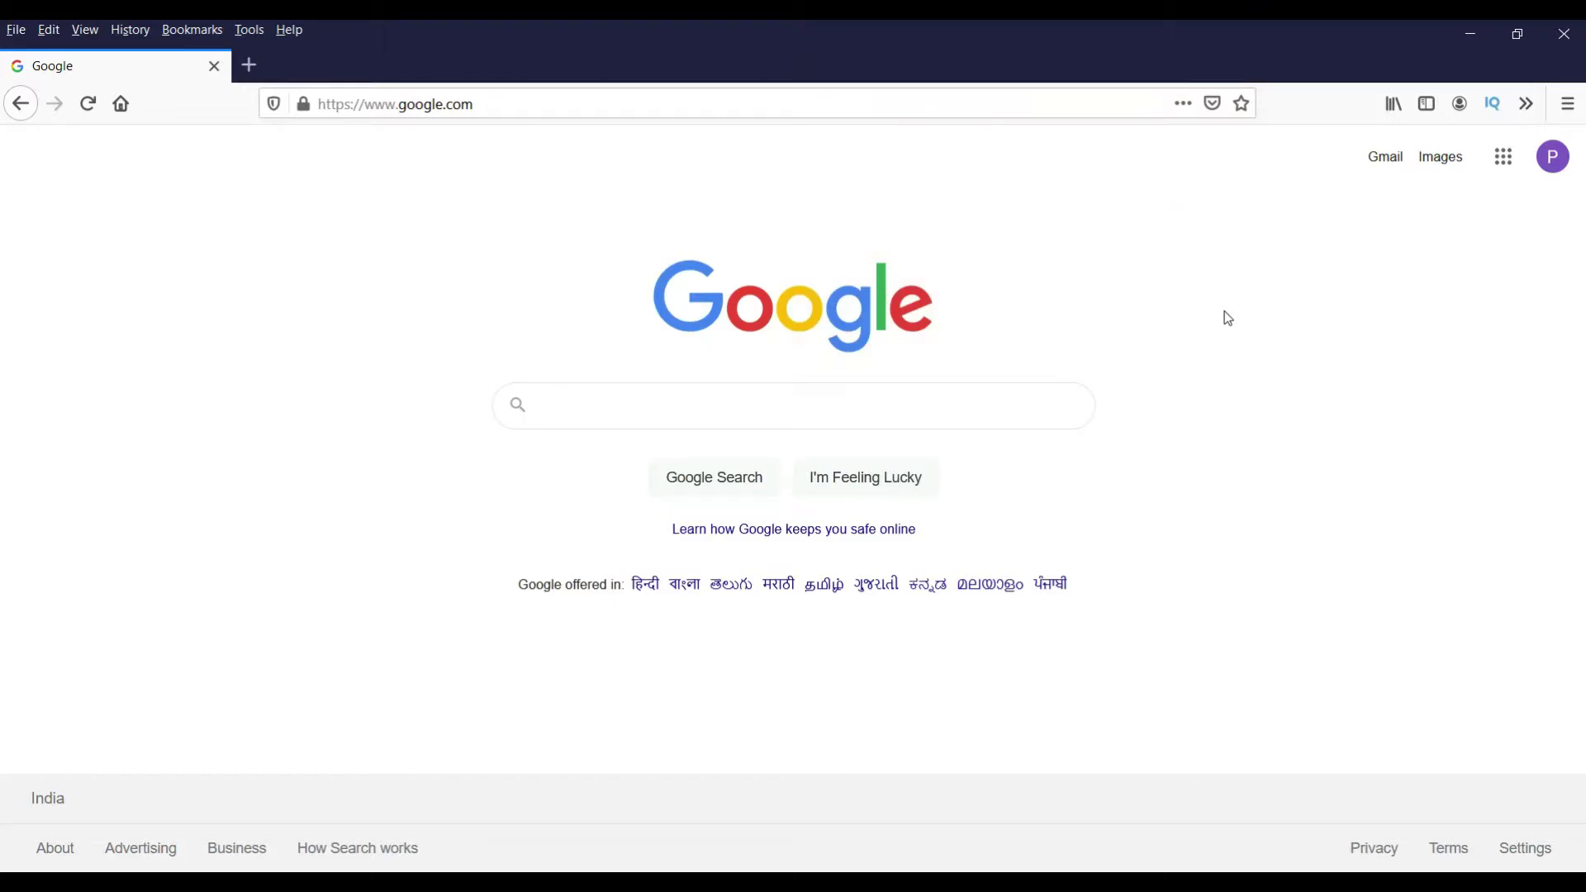
Search Google for 'google my business login' and open the Google My Business overview page
text(goo)
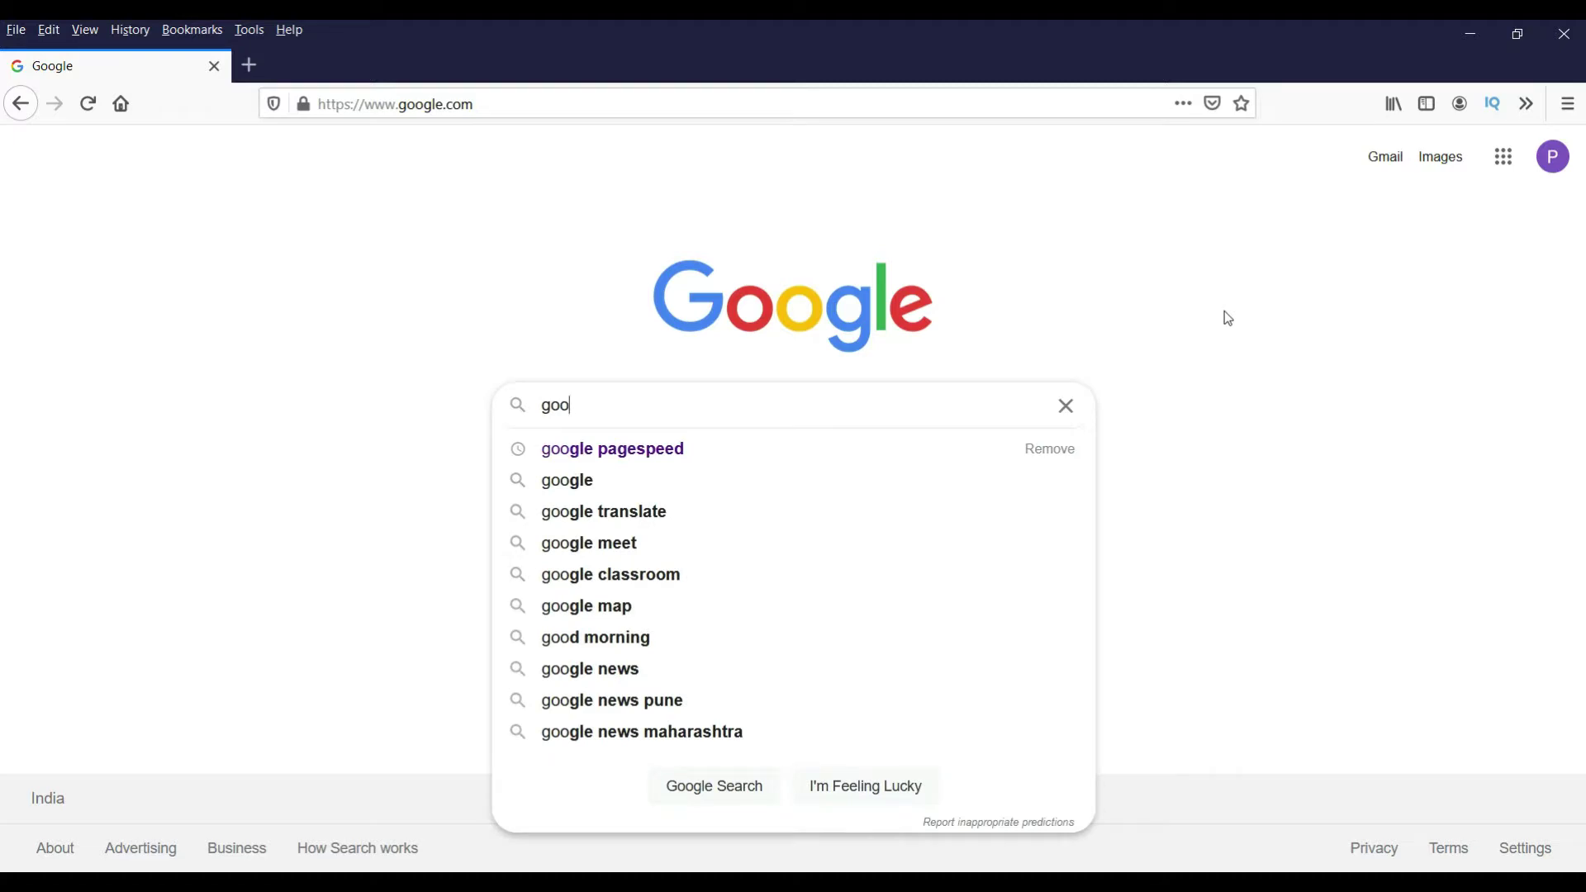
text(gle my)
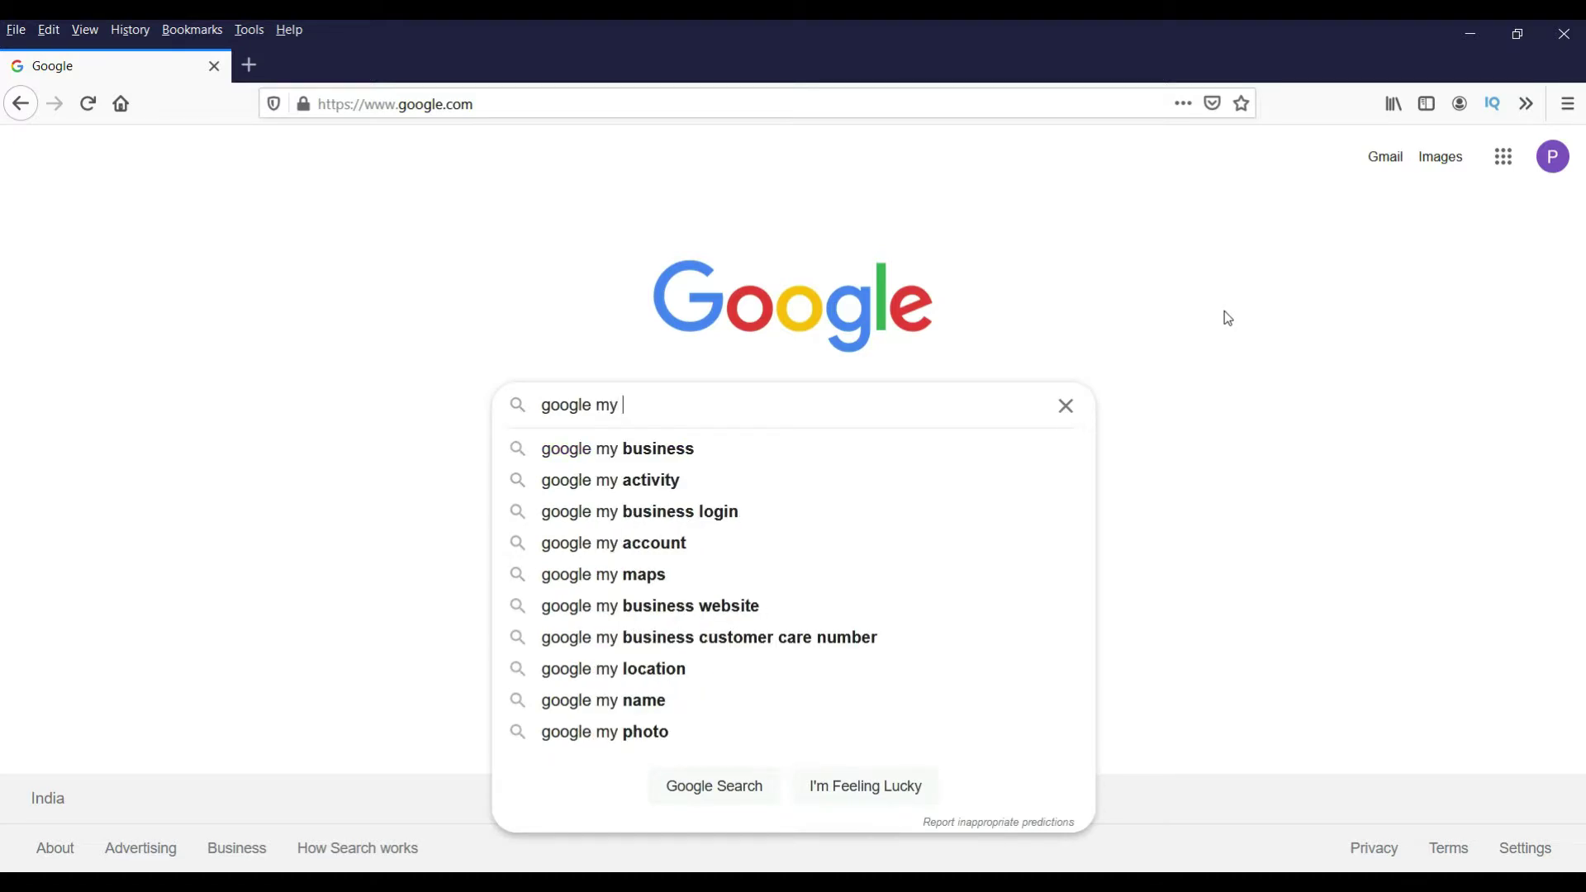
click(810, 509)
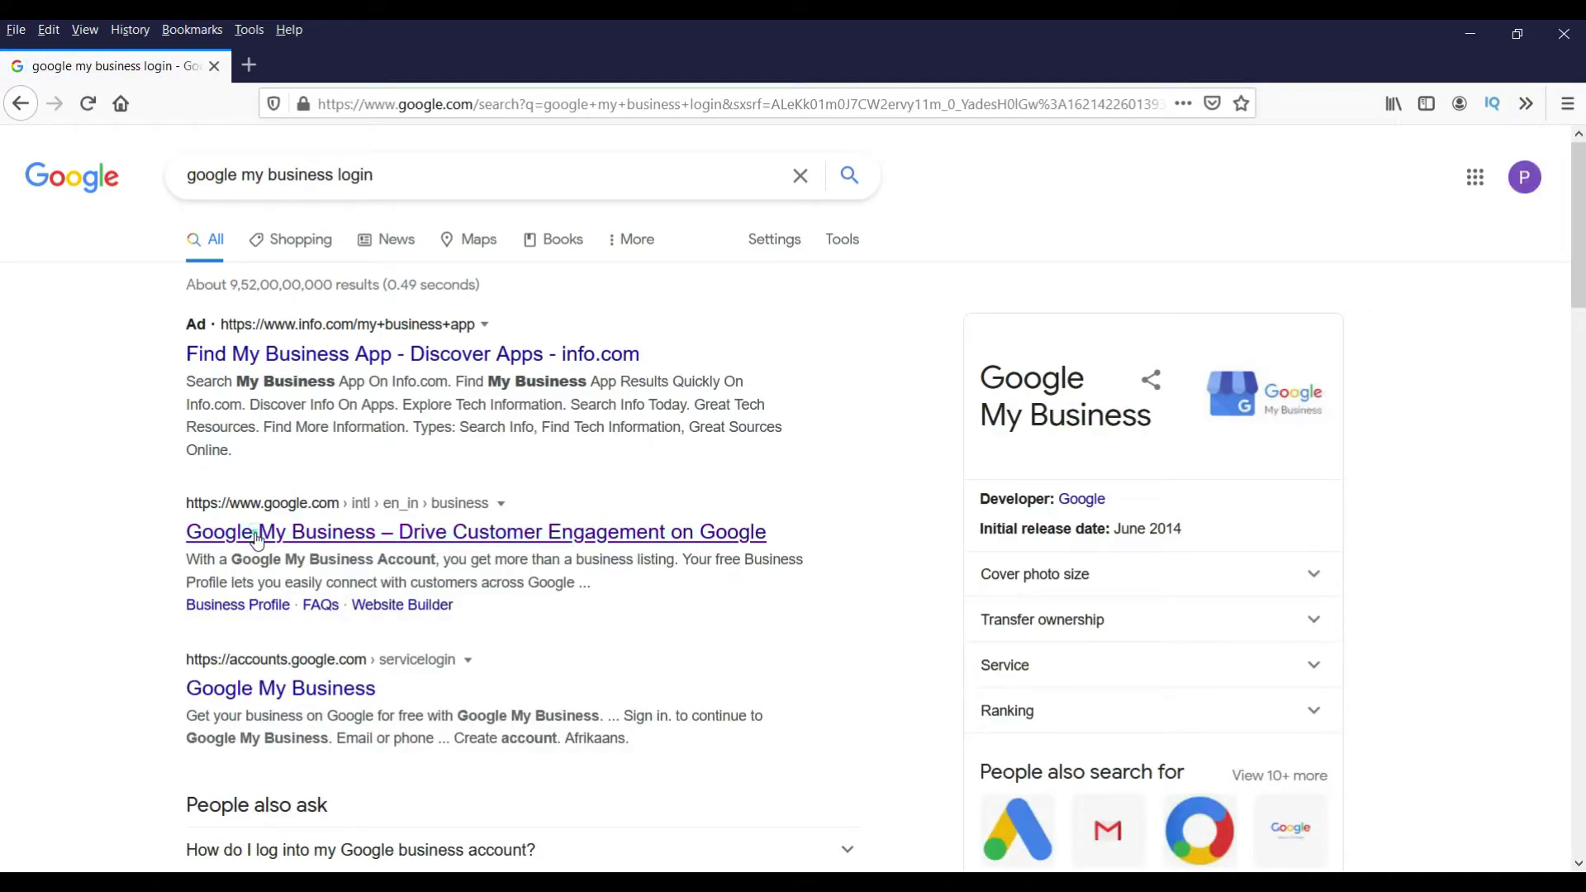
click(257, 537)
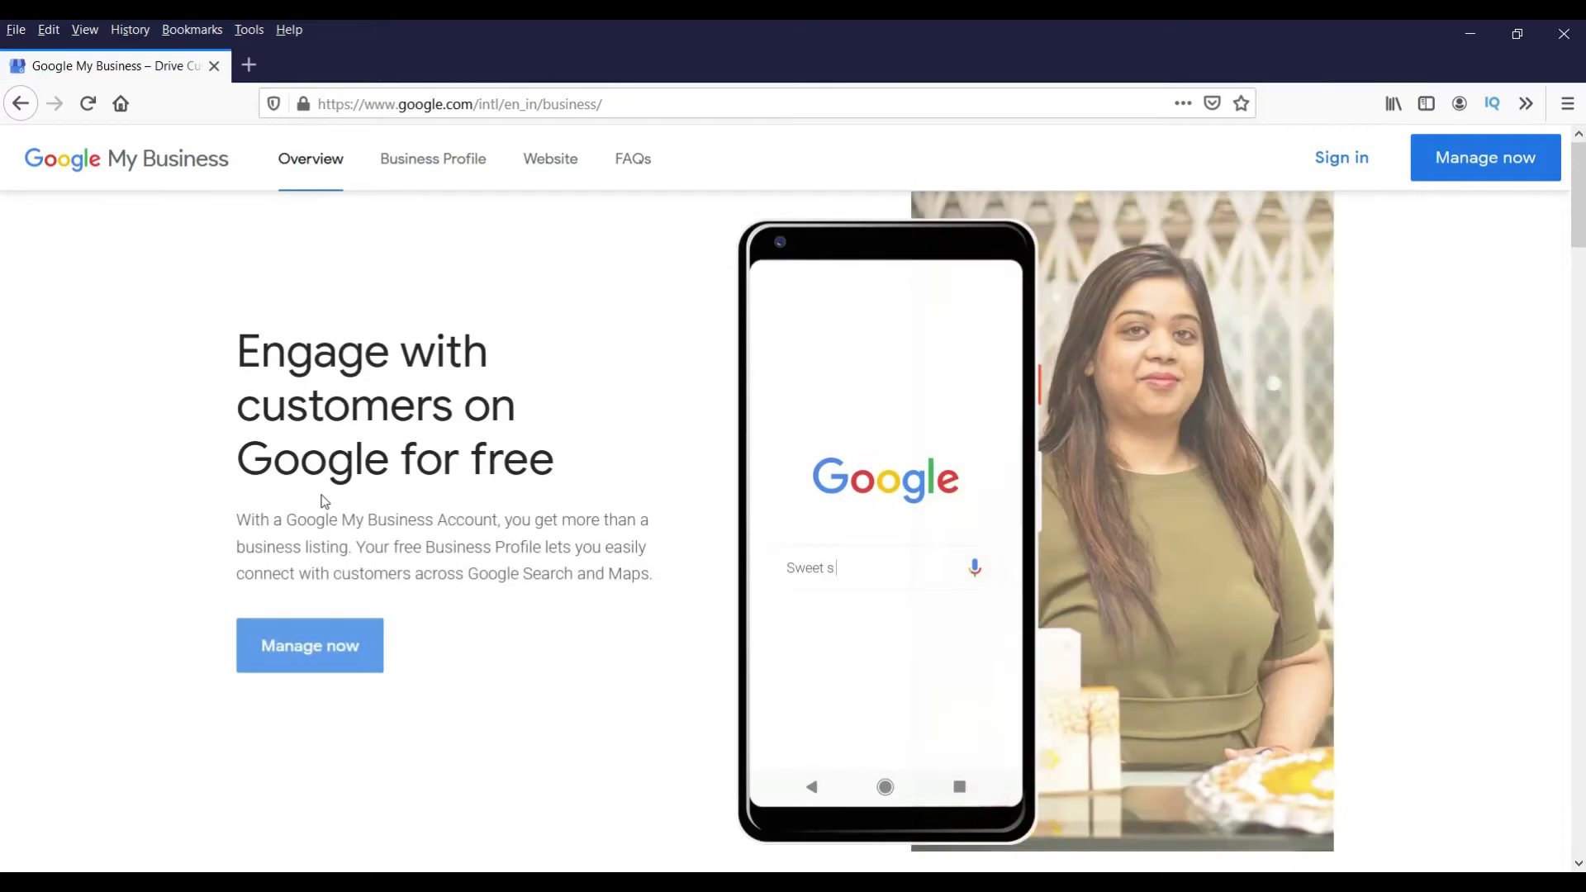
Sign in and create a new business named 'Param Freelance'
click(1340, 157)
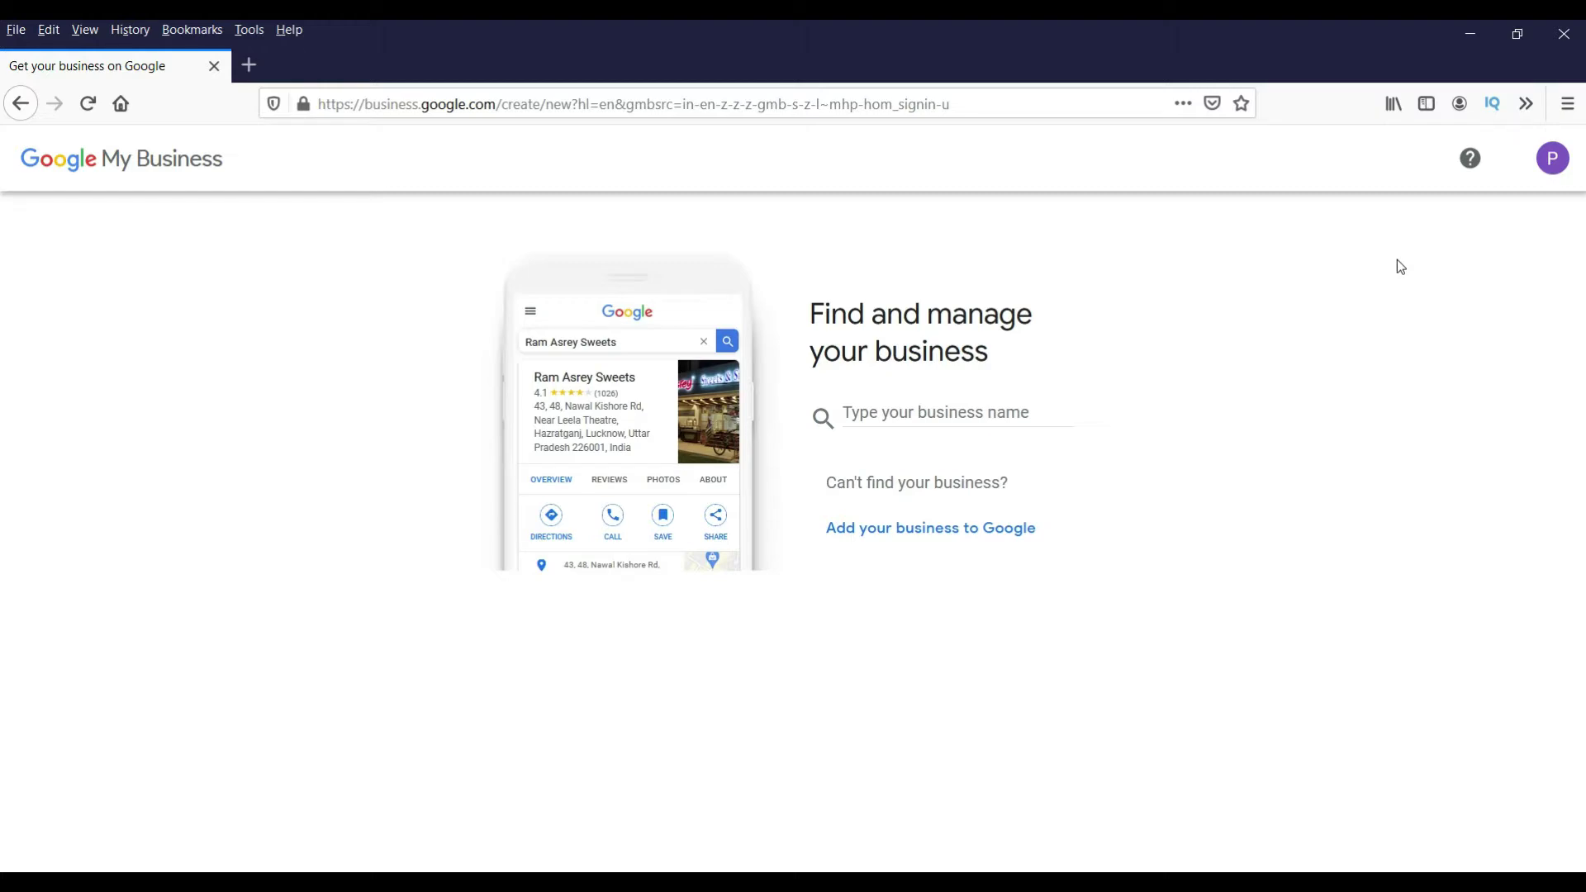
click(932, 411)
text(Param FR)
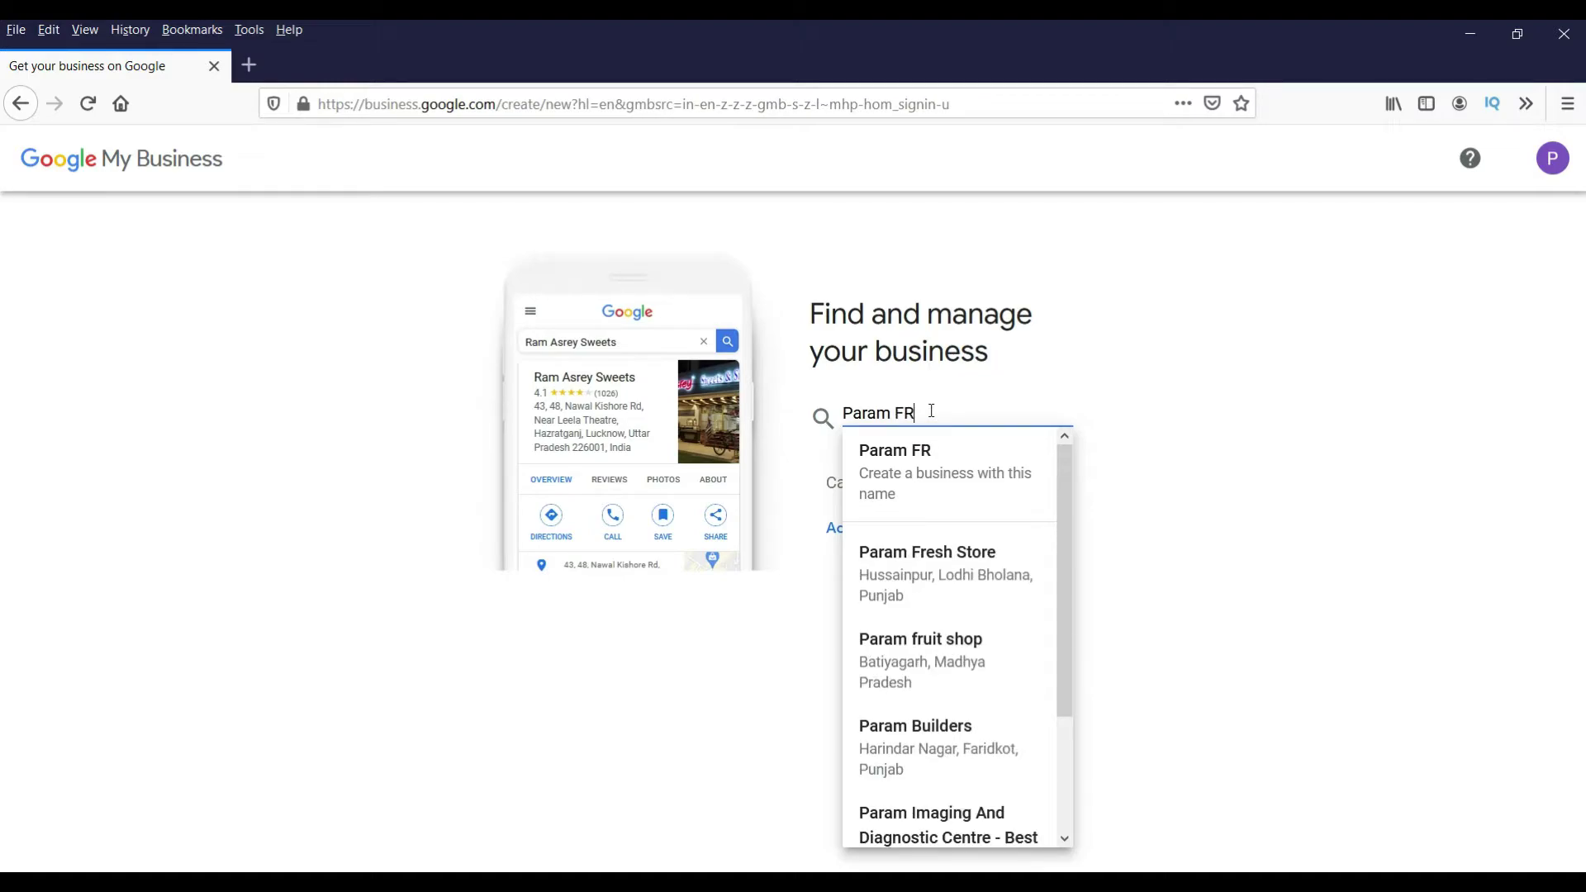
key(BackSpace)
text(reelance)
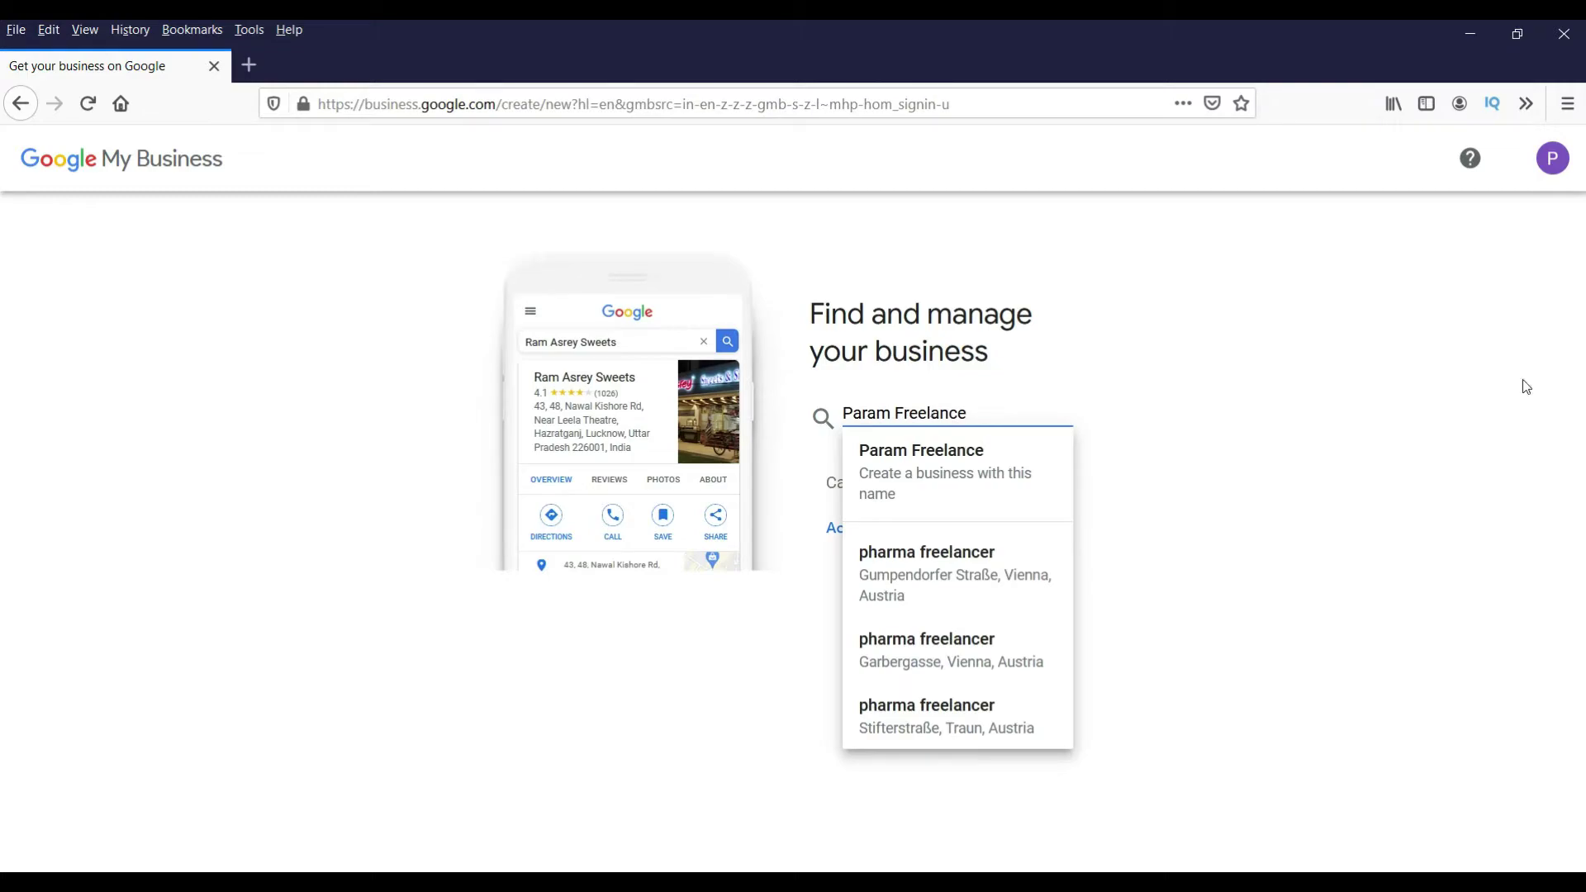
click(1382, 388)
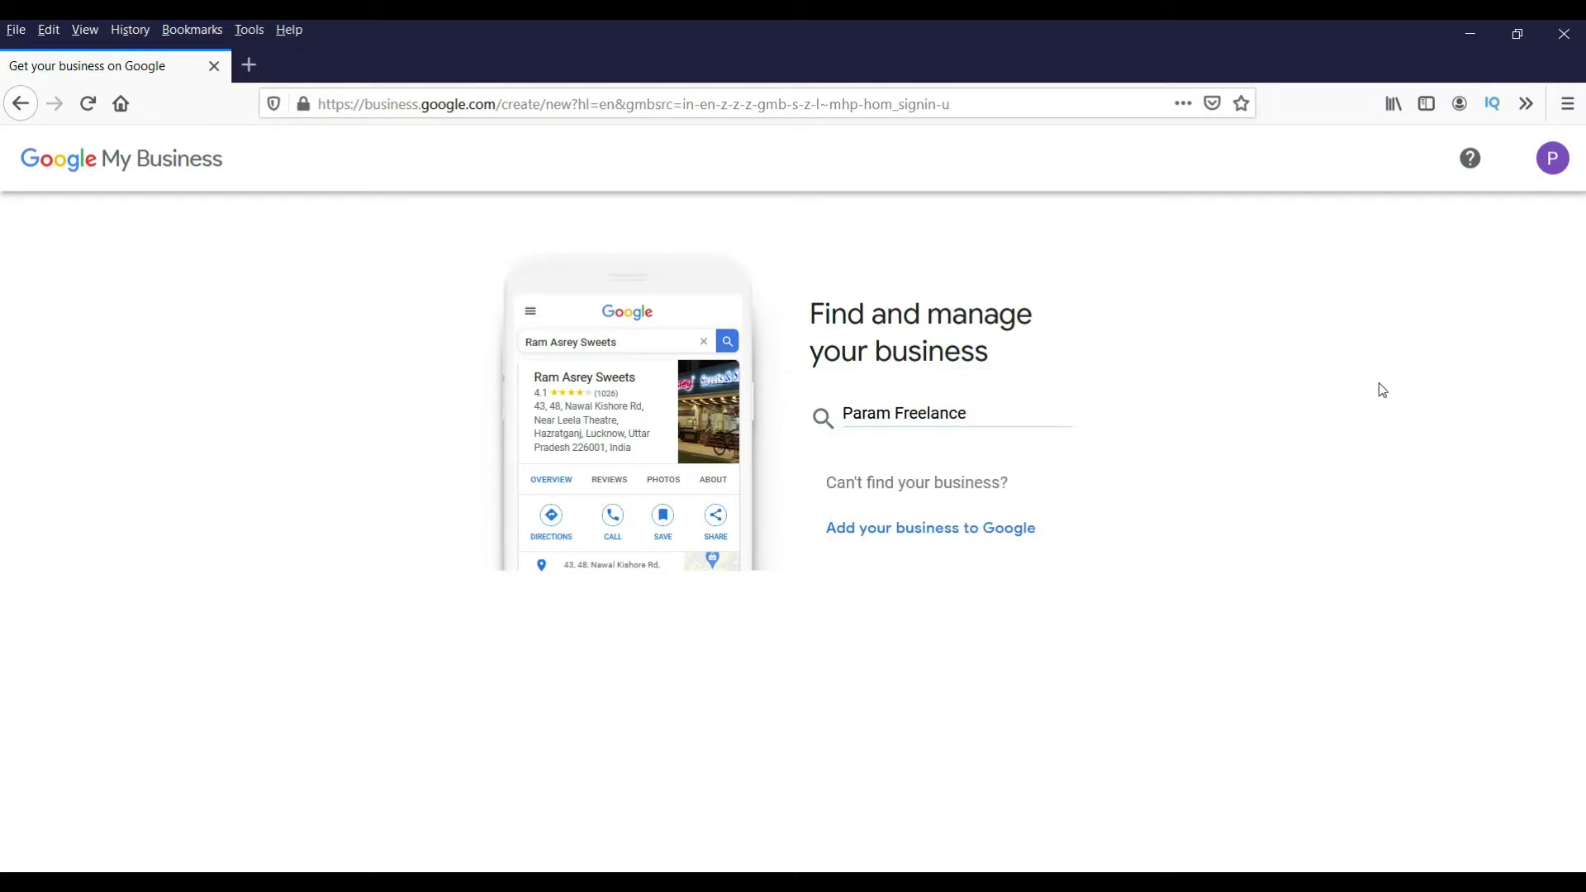
click(908, 413)
click(922, 501)
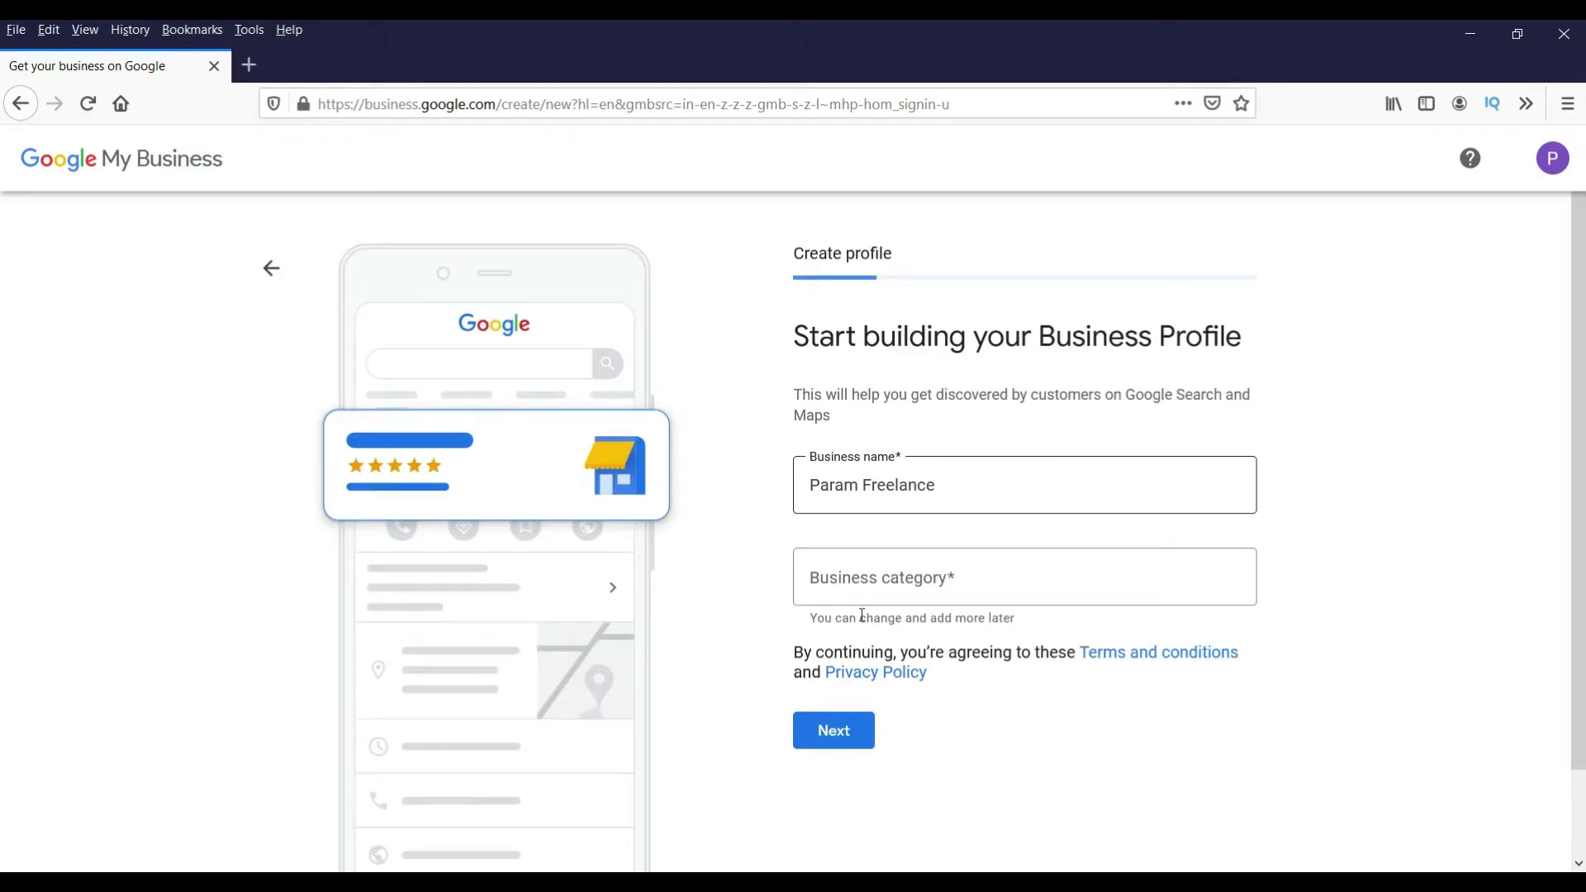
Set the business category to Web Designer and answer Yes to having a location customers can visit
click(908, 576)
text(web)
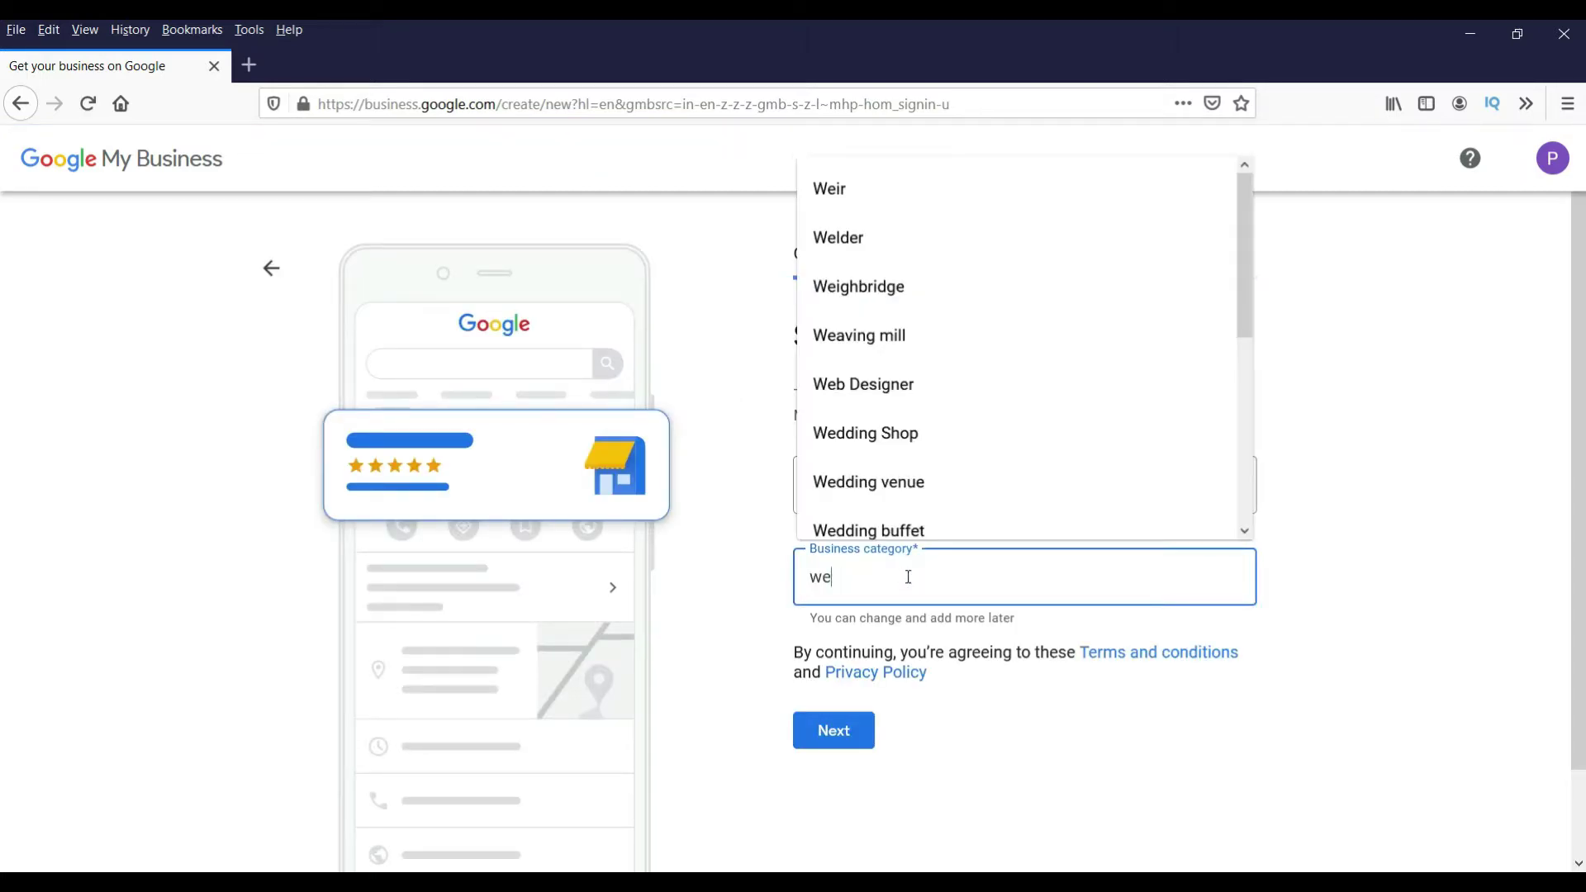
click(952, 200)
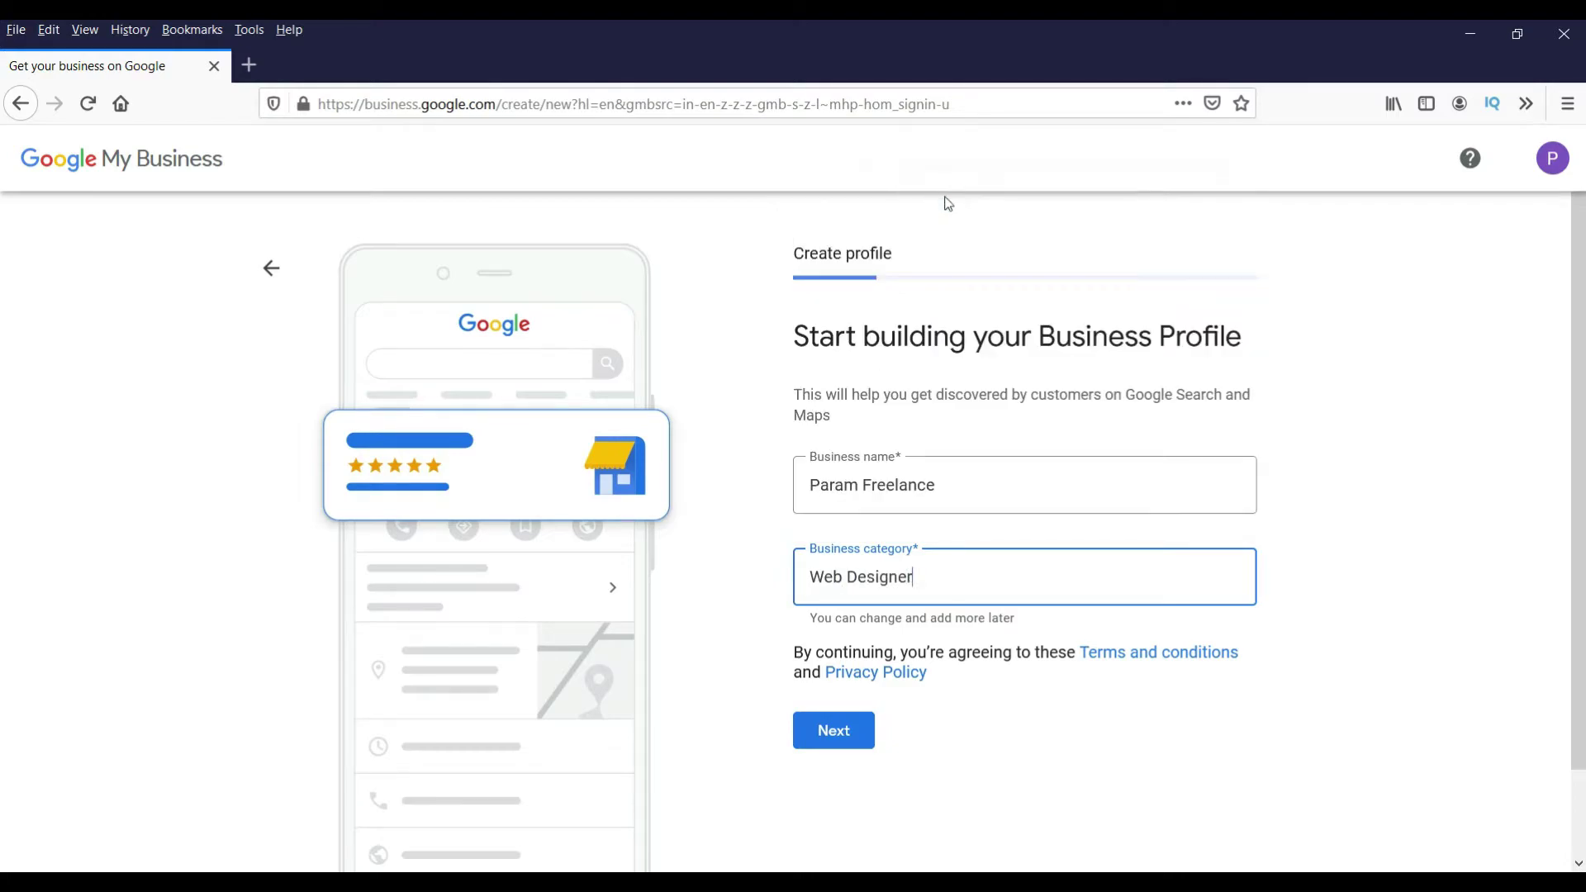
click(833, 736)
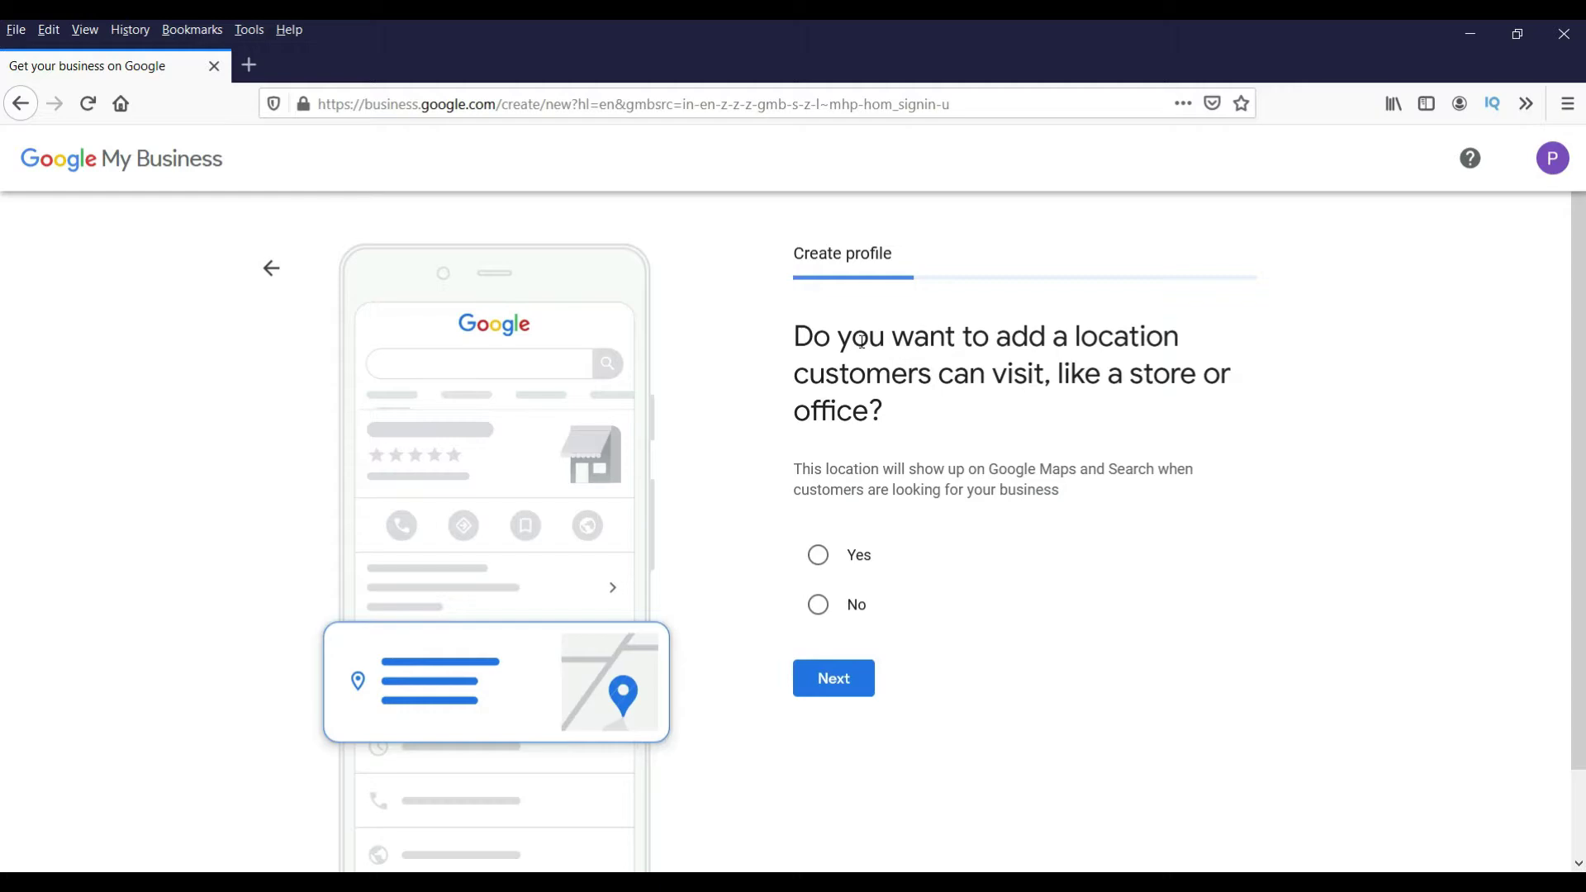
click(816, 556)
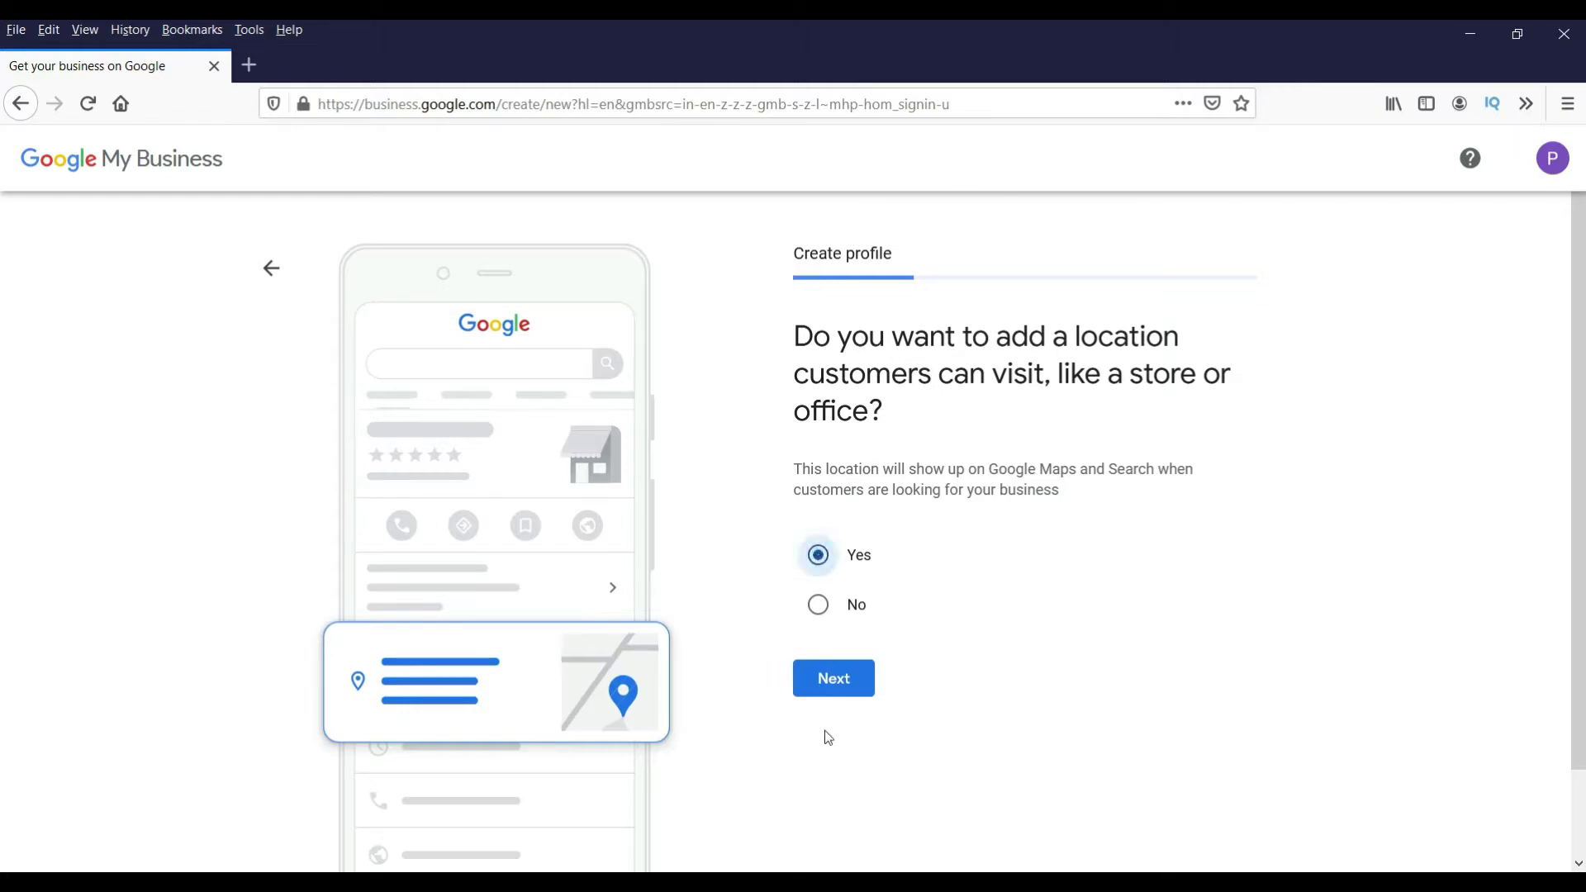
click(831, 676)
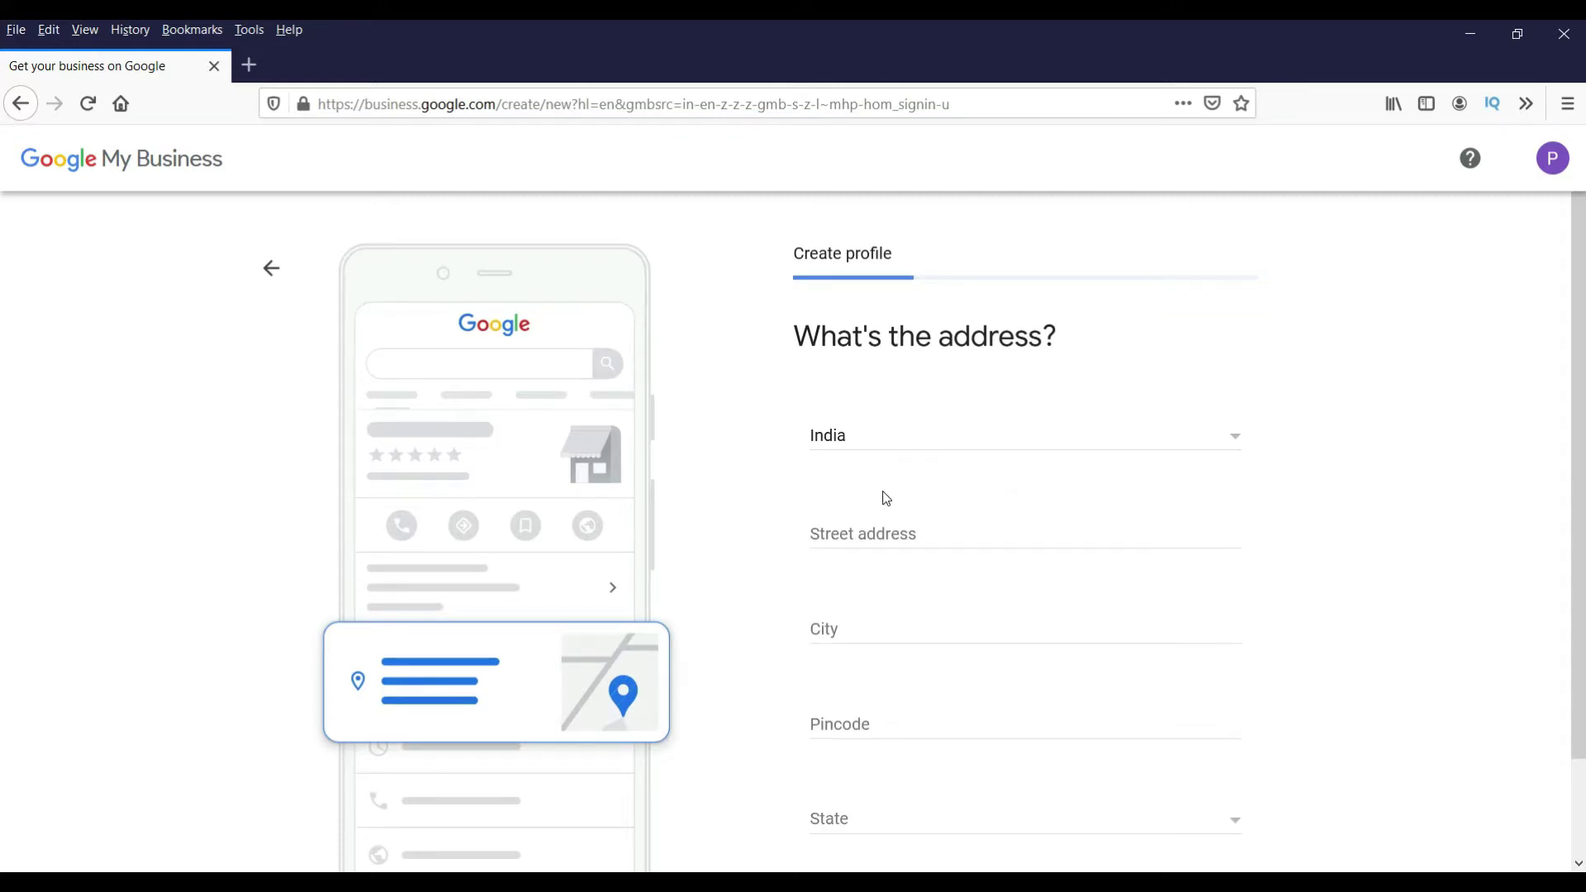
Paste the business street address, fill city and pincode, choose Maharashtra as the state, and submit
click(909, 539)
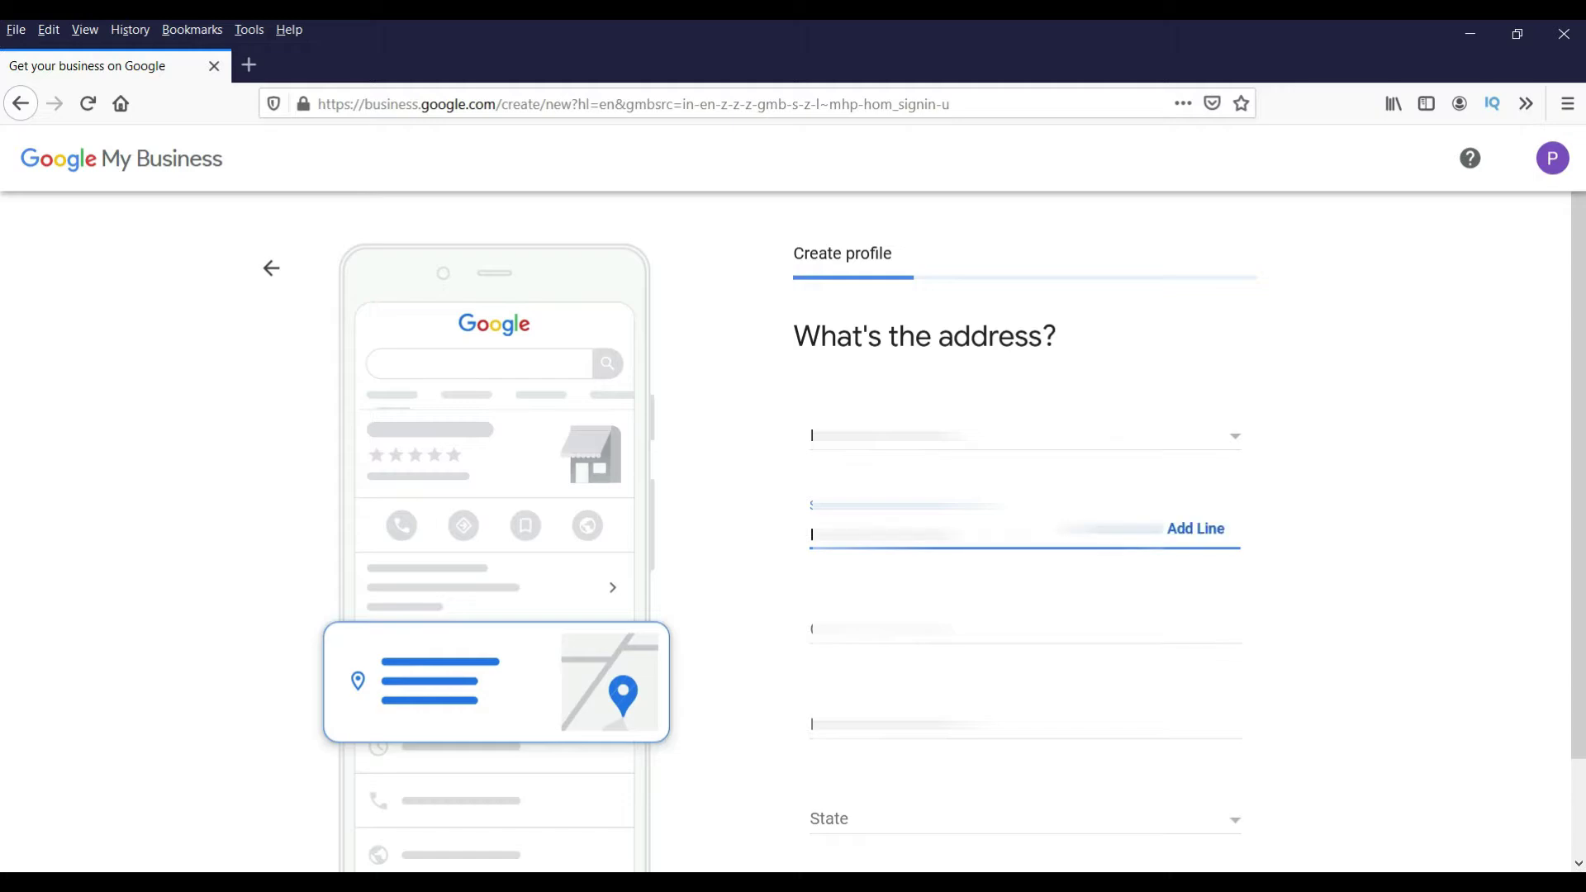
key(ctrl+v)
key(Tab)
key(Tab)
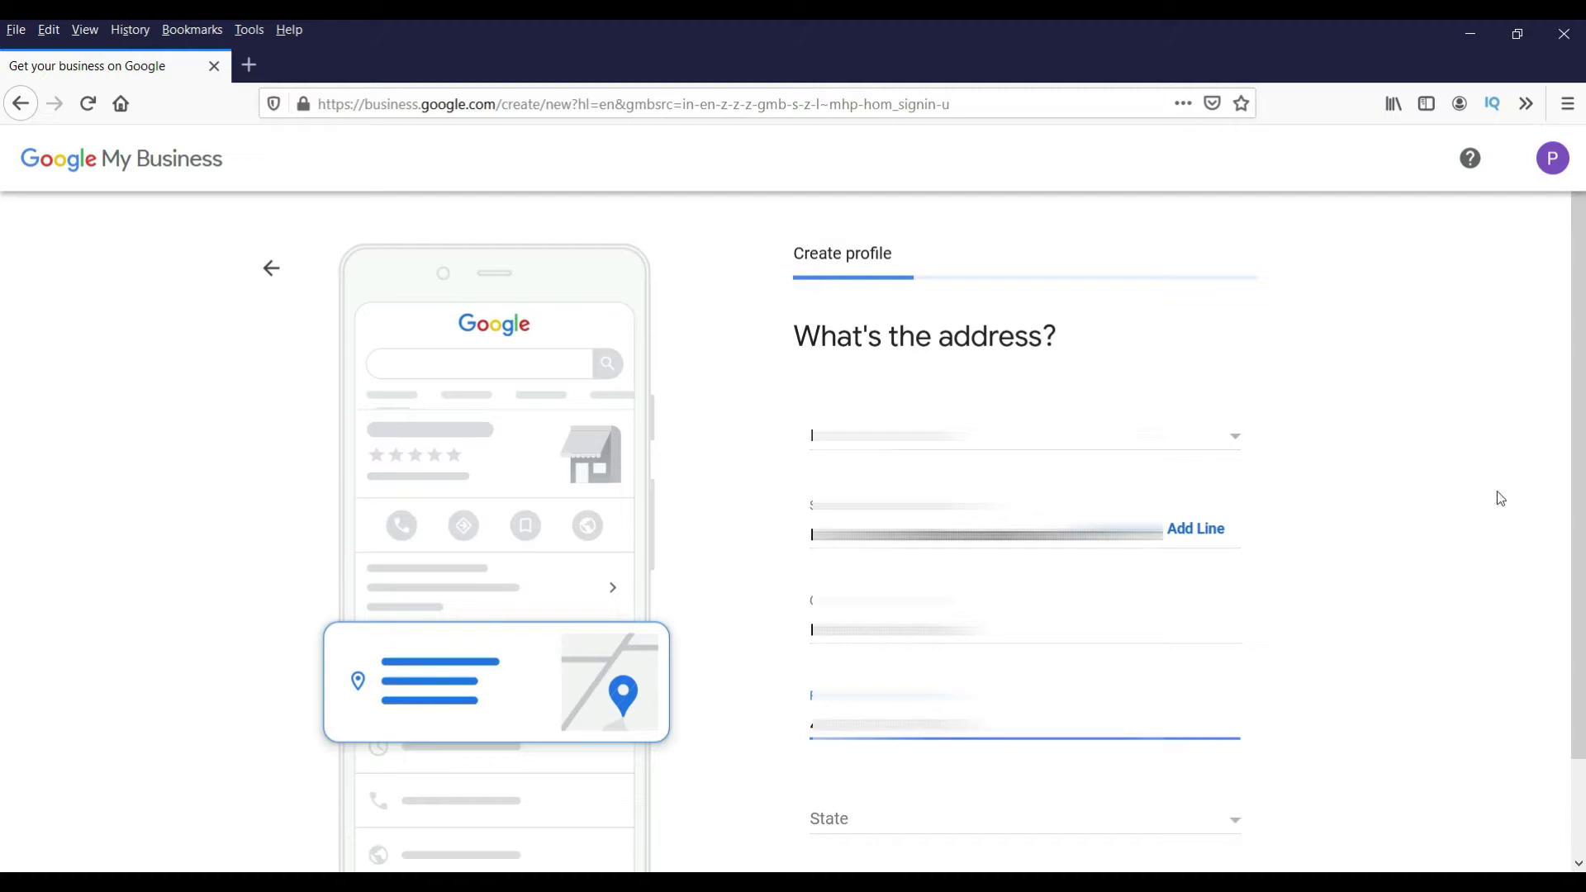
key(Tab)
key(Down)
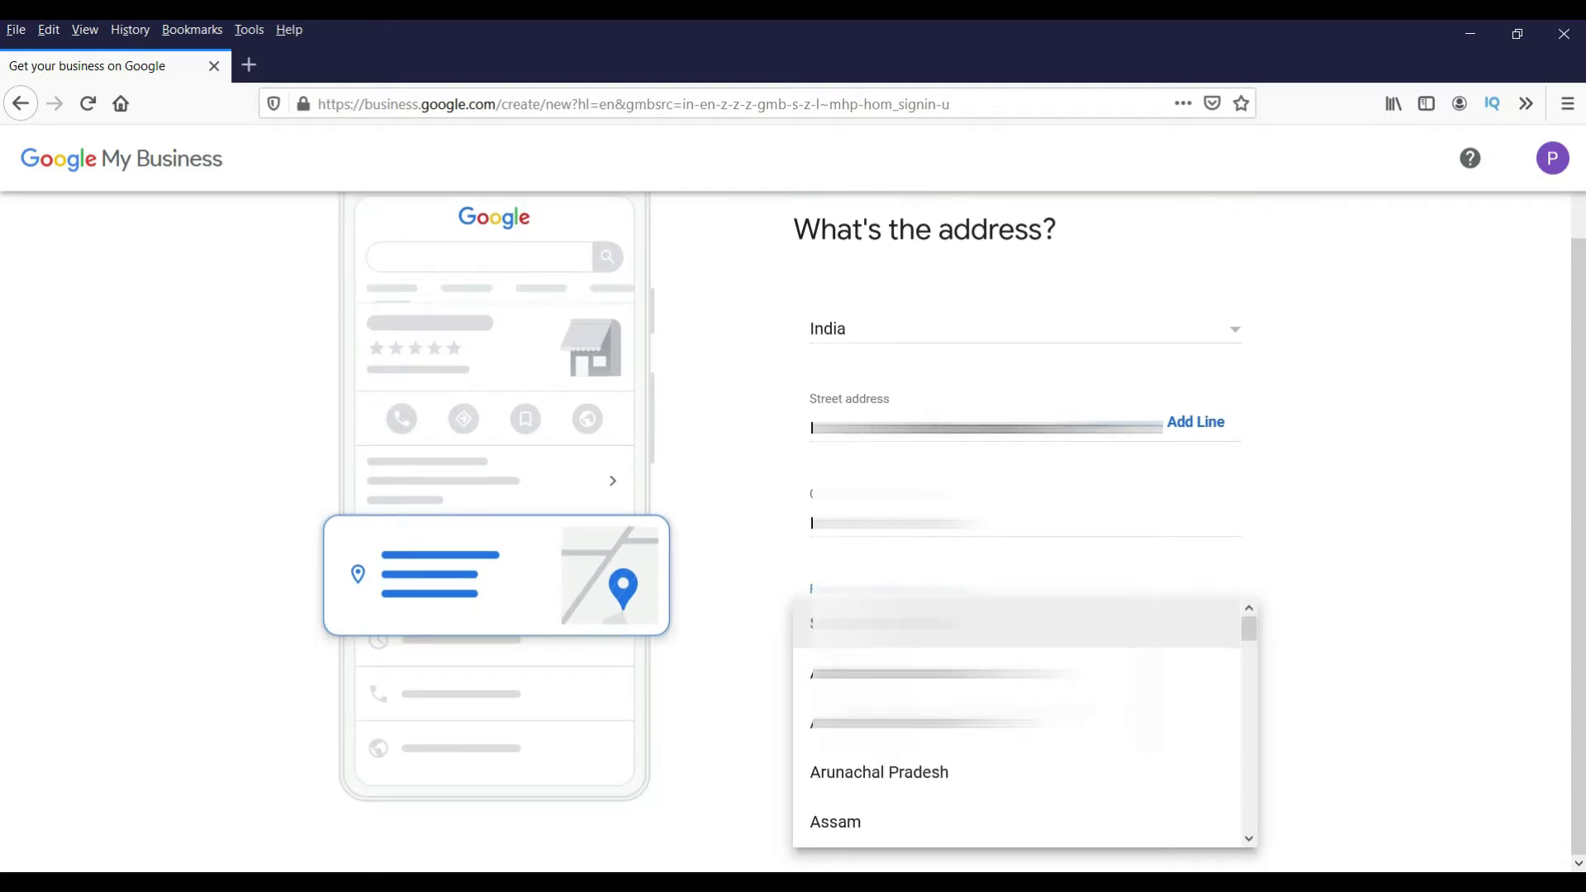
key(m)
key(Down)
key(Return)
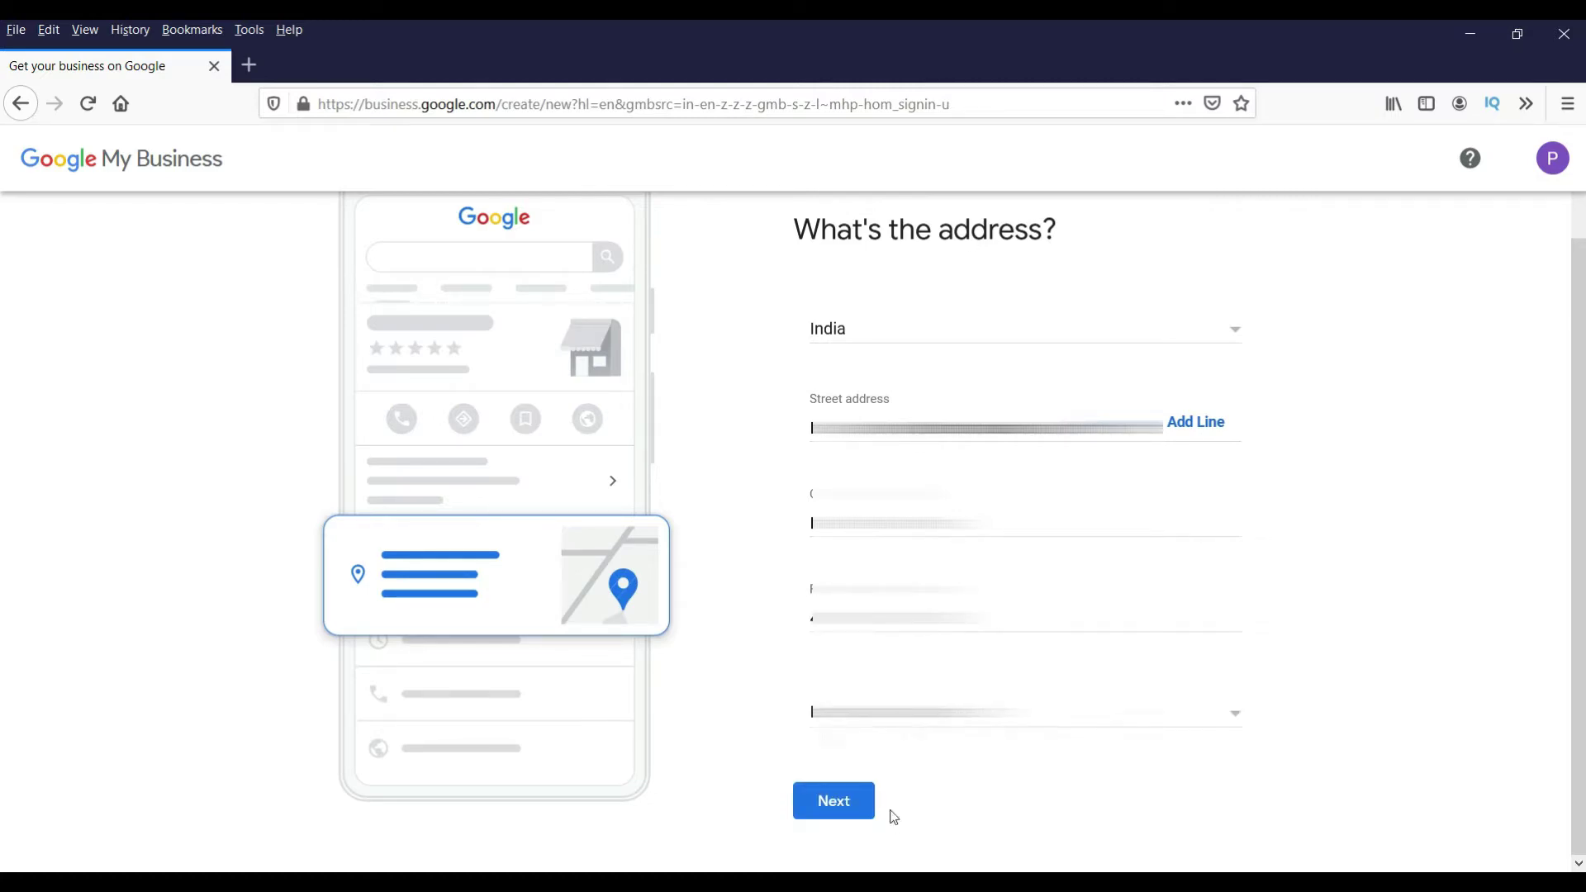
click(858, 813)
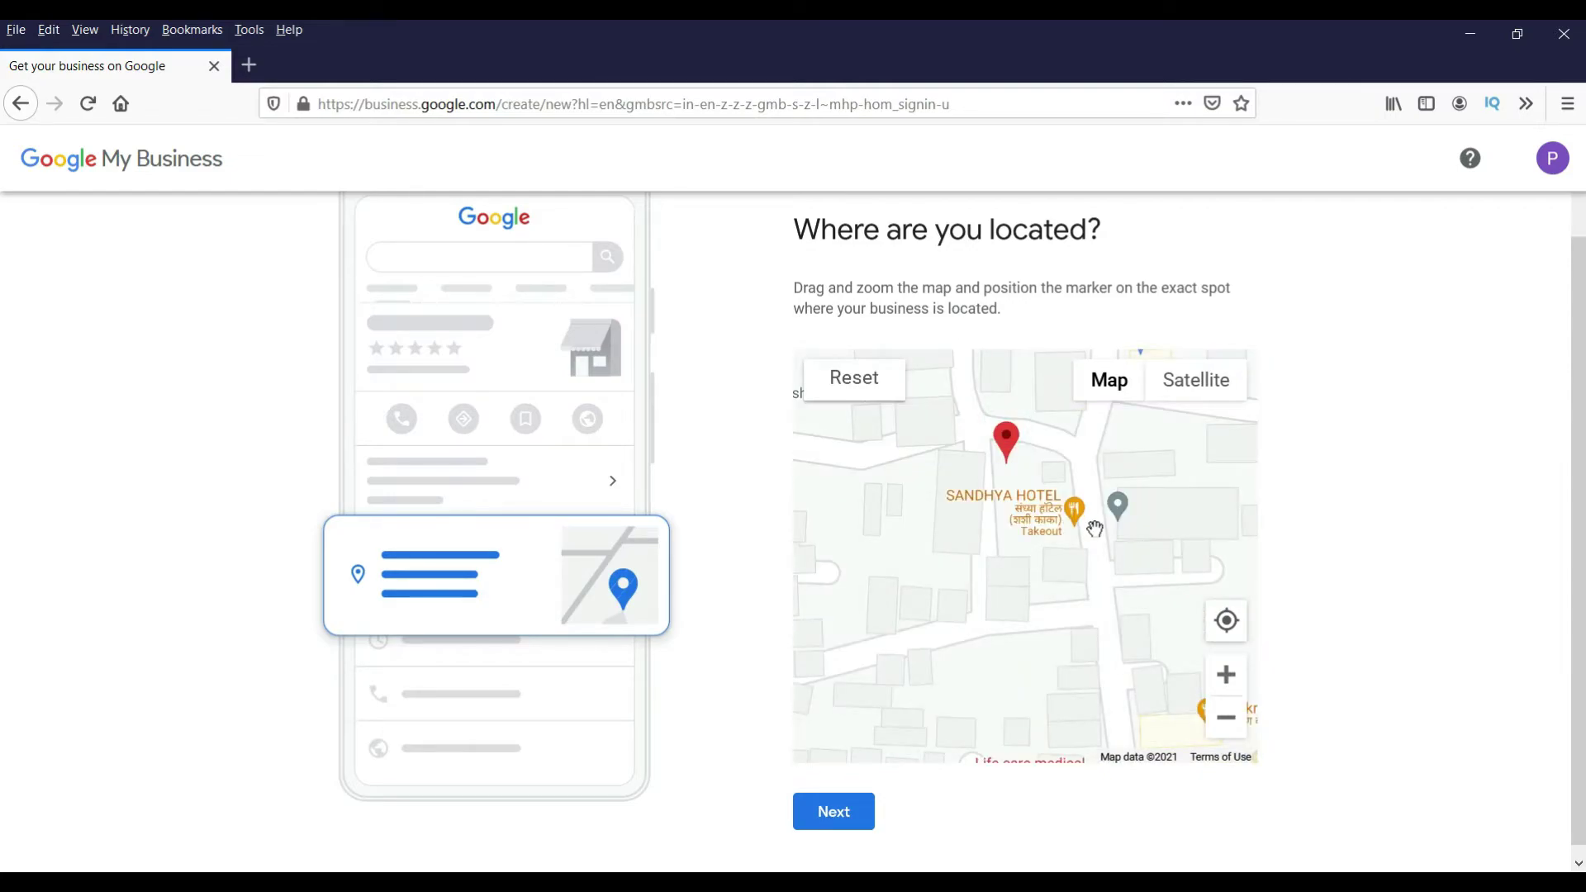
Accept the business marker position on the location map
click(845, 812)
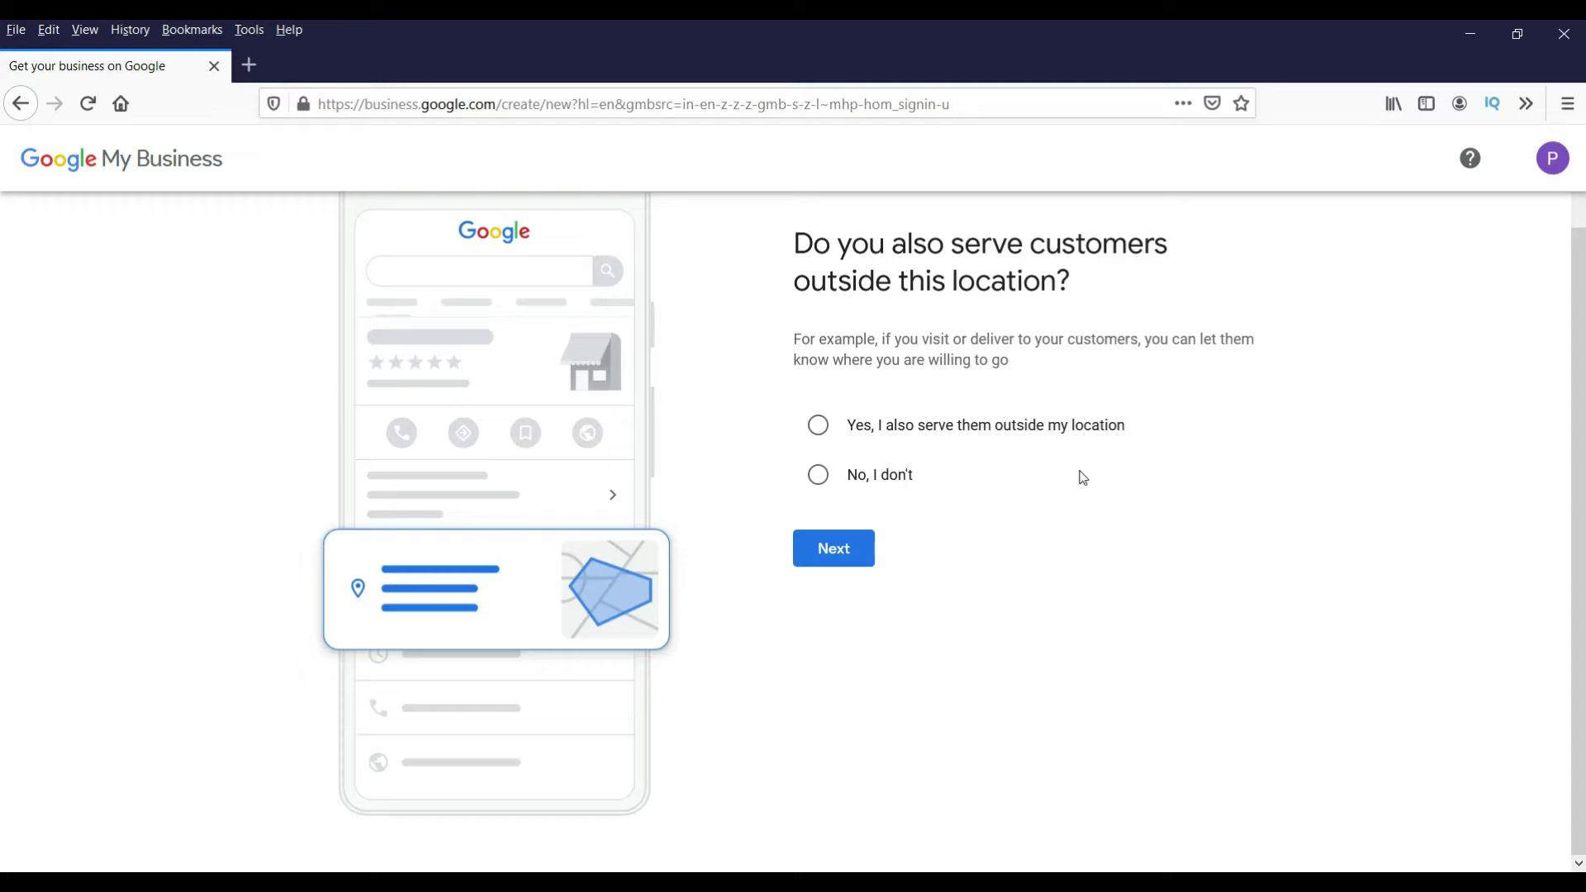
Say customers are also served outside the location and add Maharashtra, India as a service area
click(818, 475)
click(817, 425)
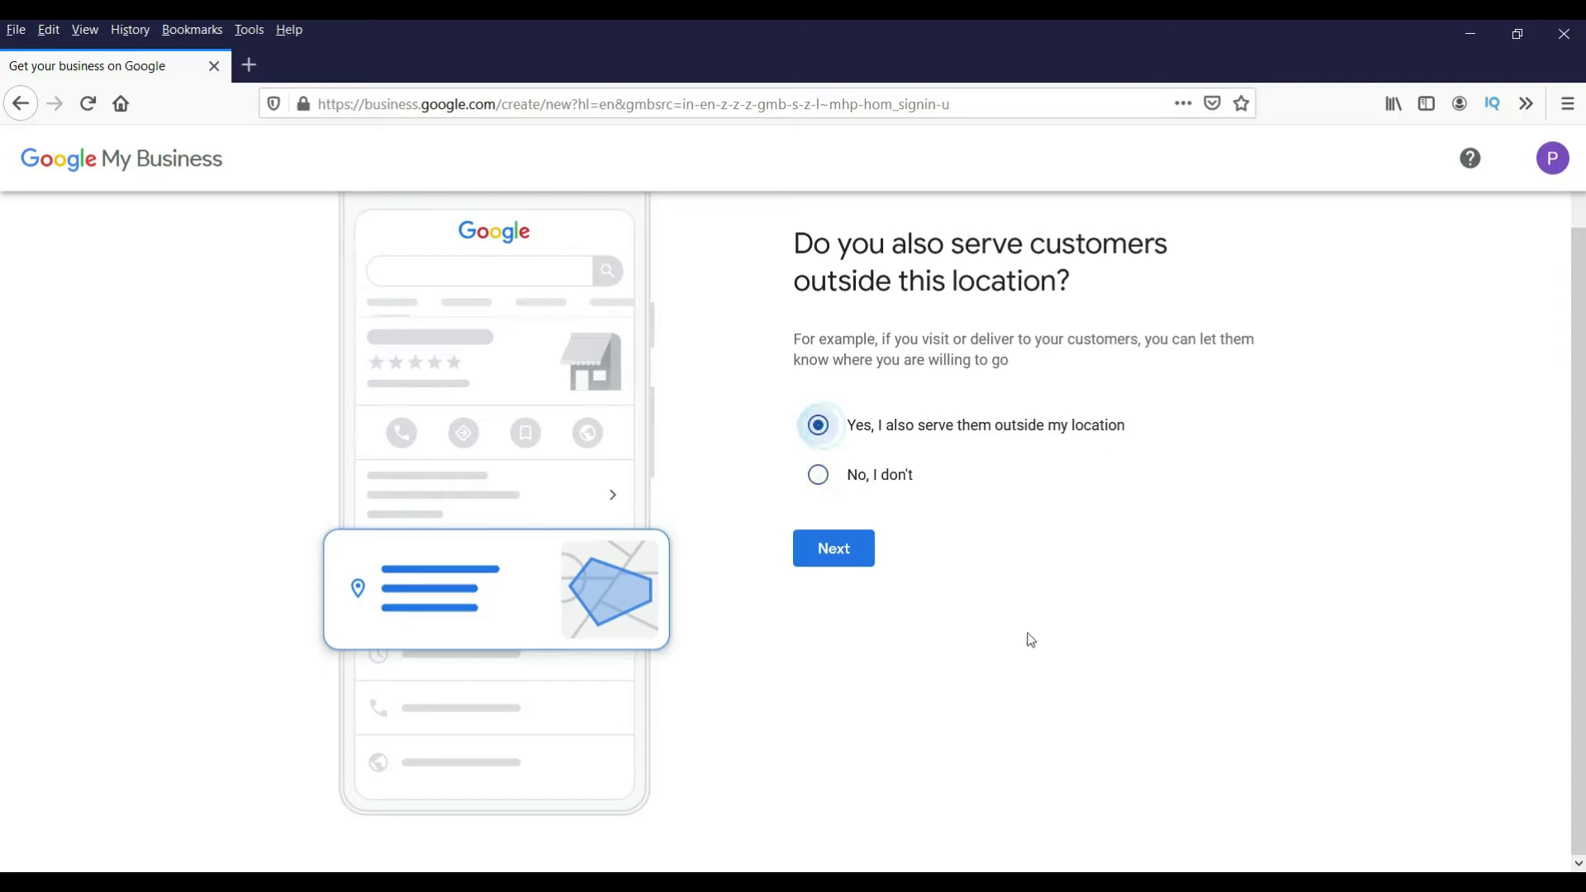
click(824, 552)
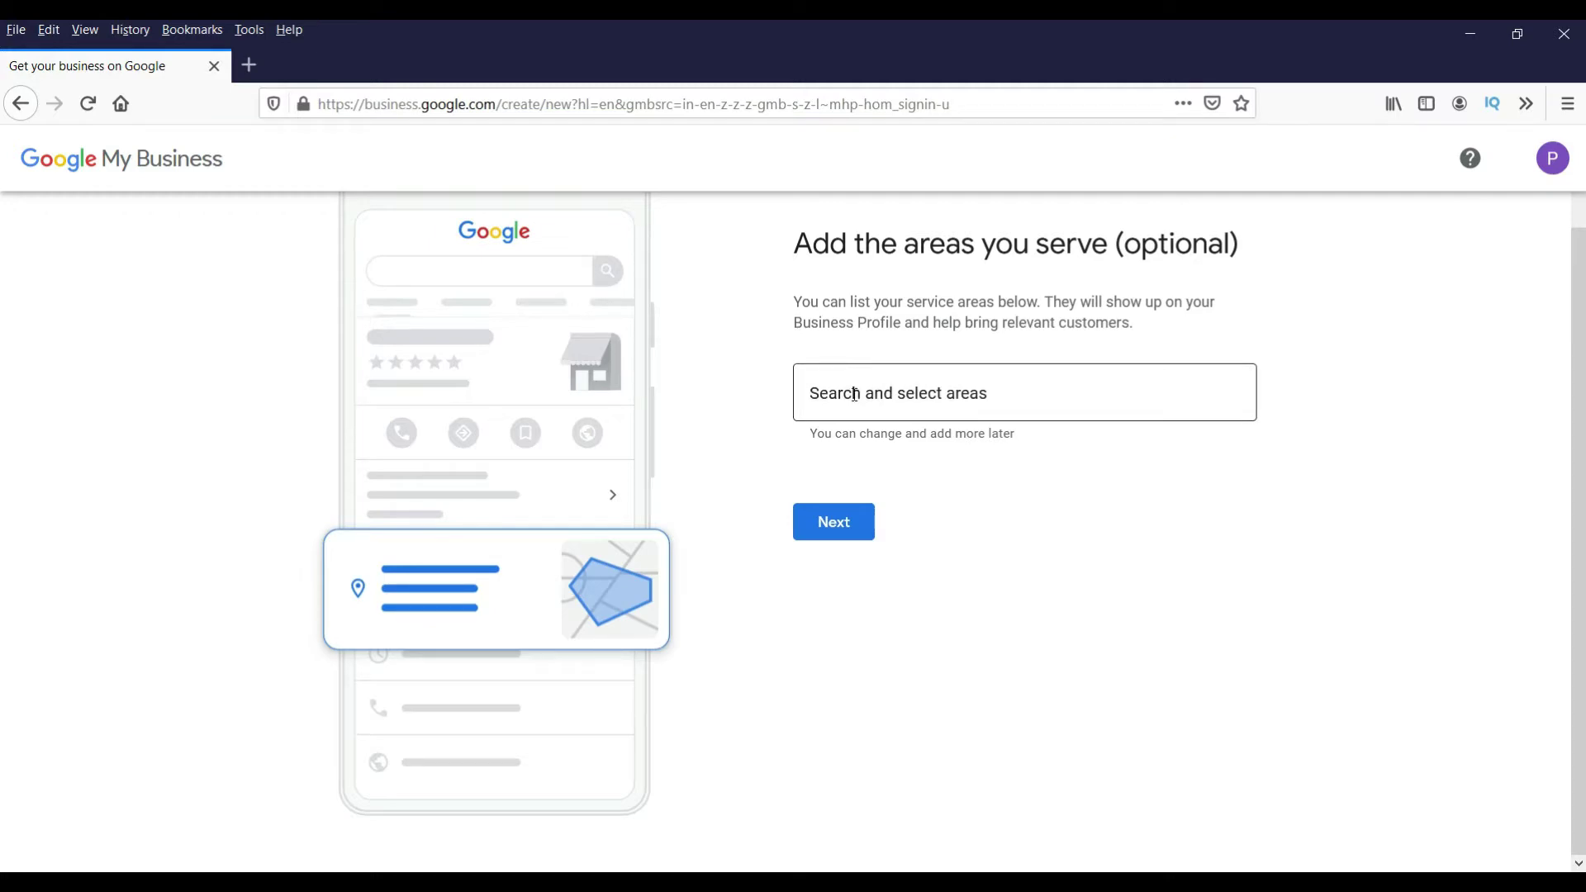
click(855, 395)
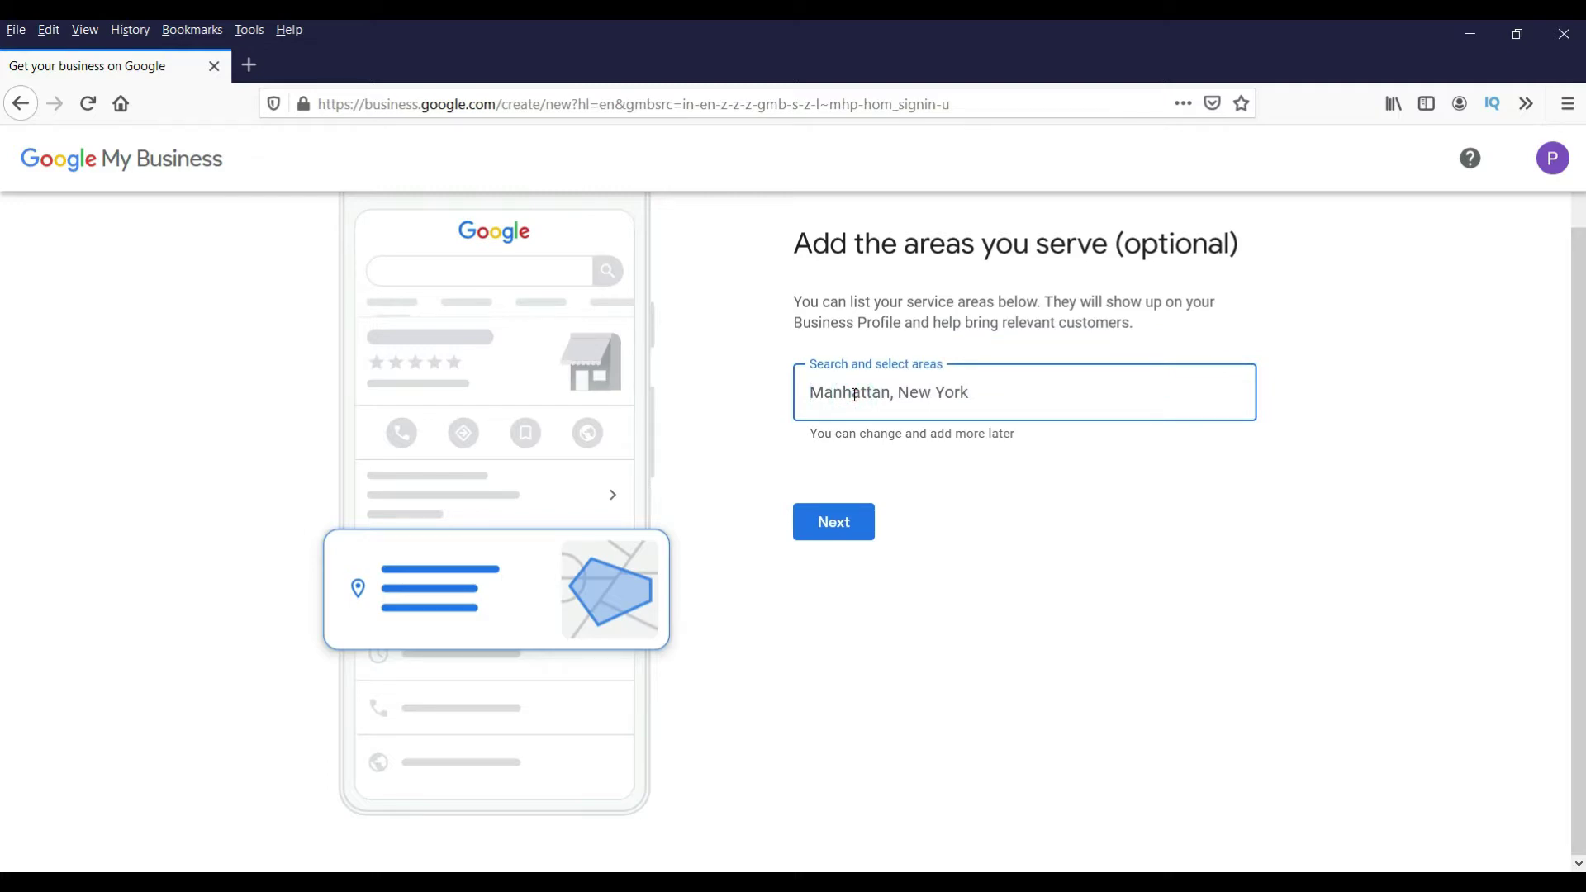
text(mahara)
click(900, 458)
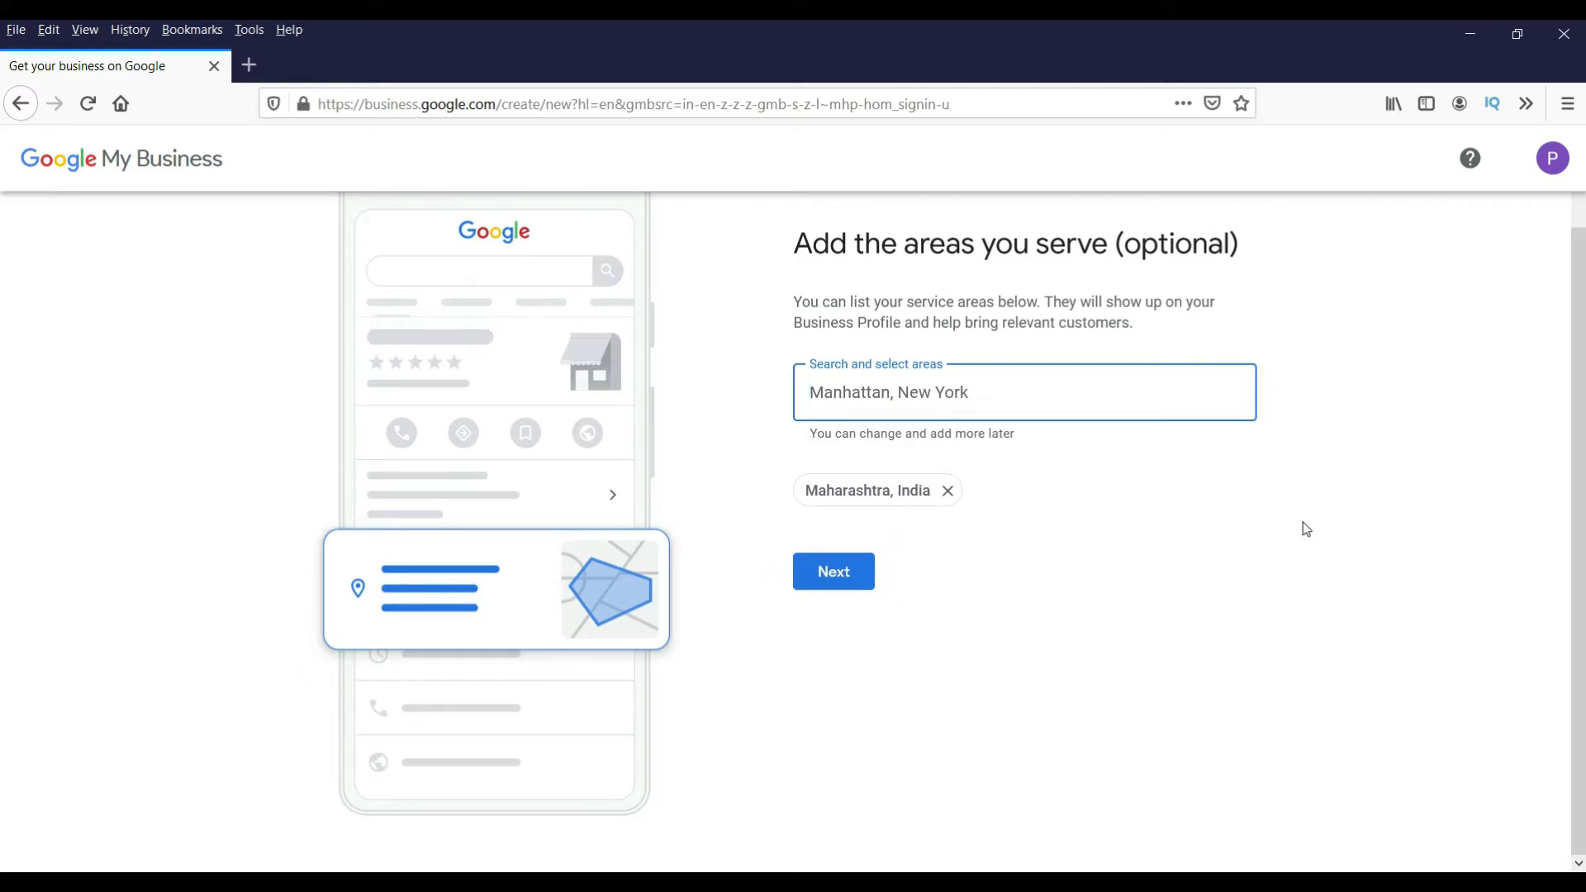
click(834, 571)
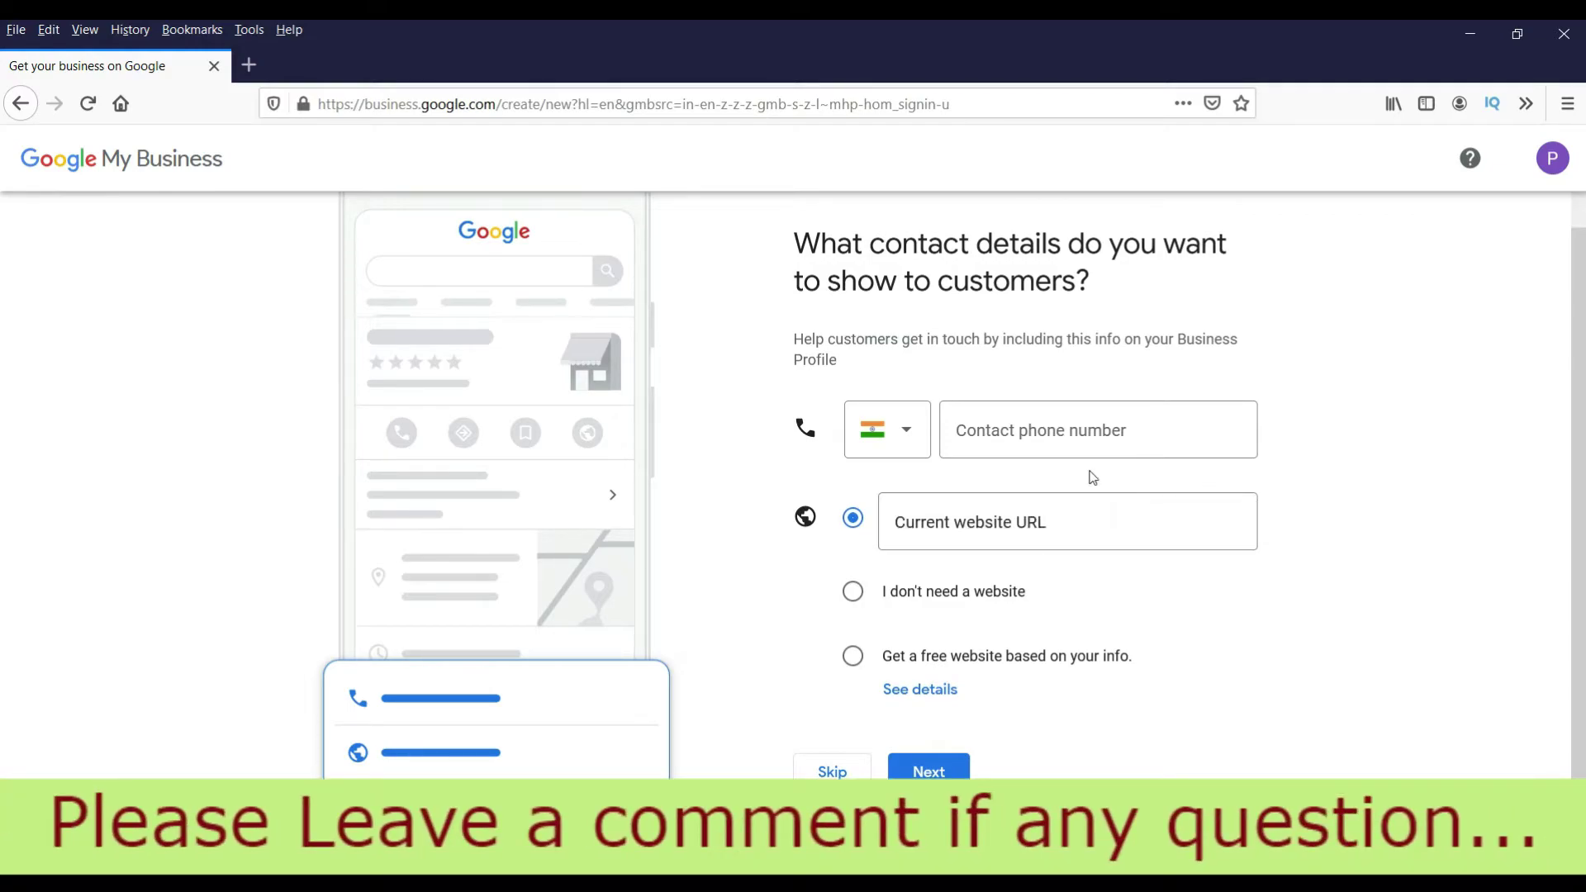
Paste the contact phone number and choose a free website based on the business info
click(1077, 434)
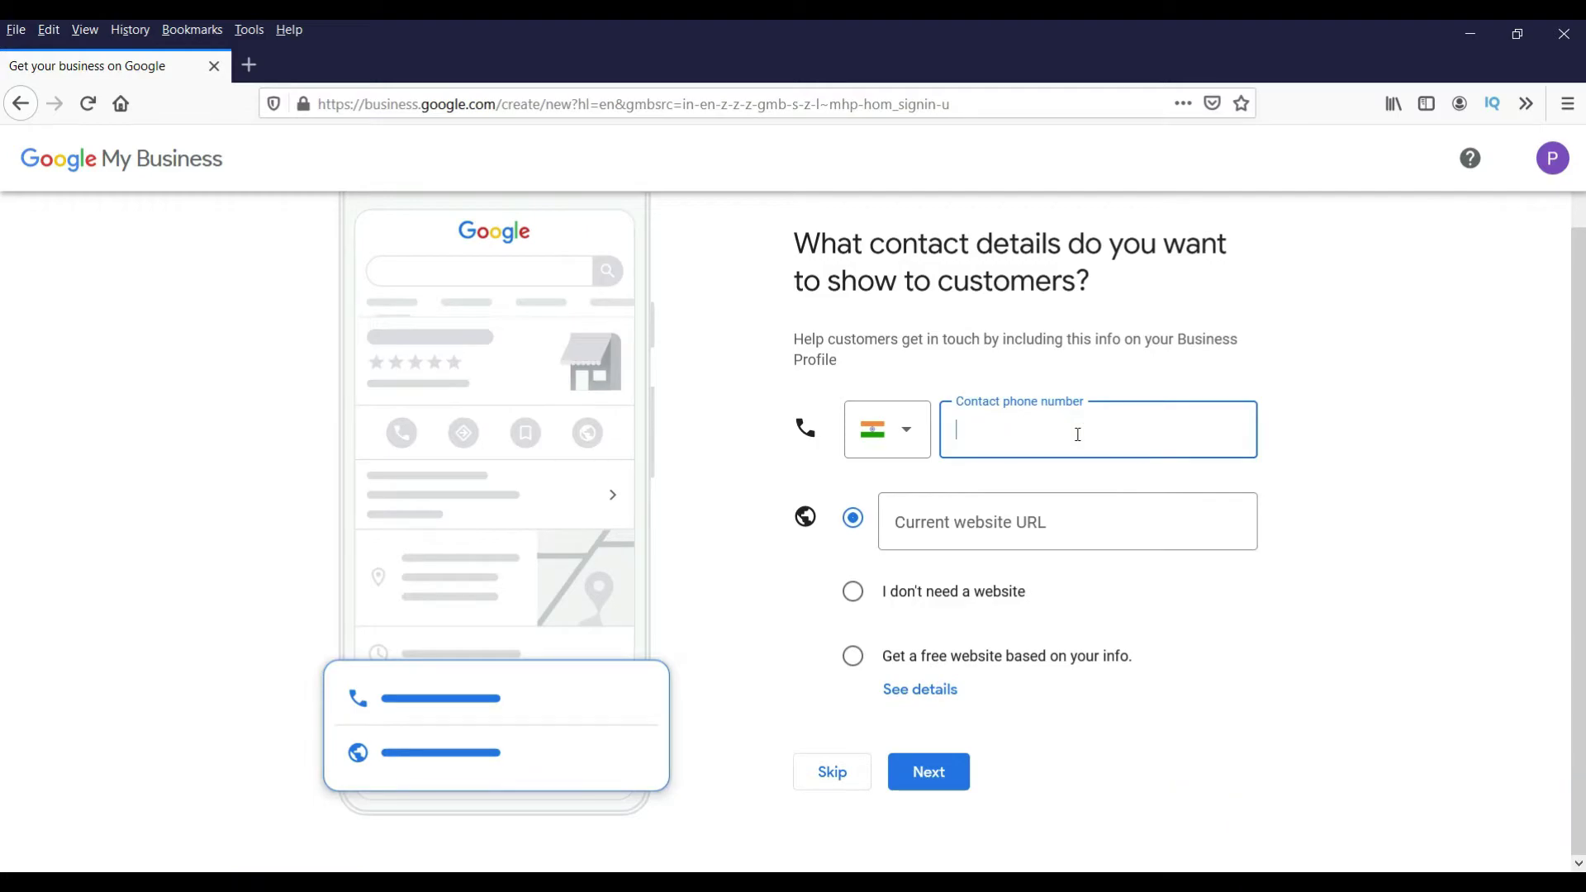
key(ctrl+v)
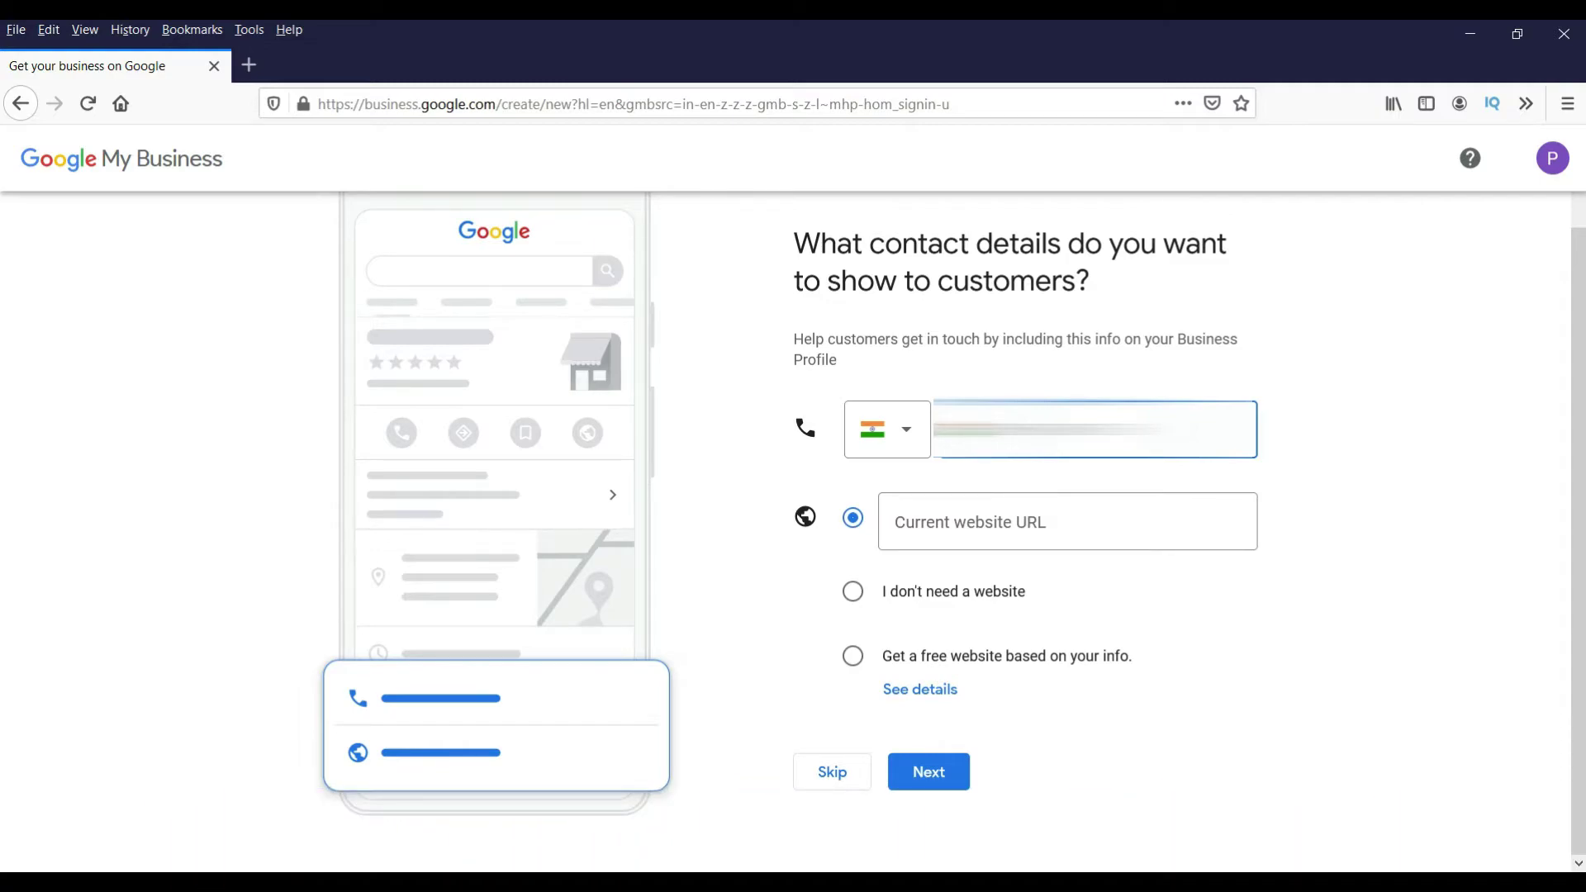
click(1035, 518)
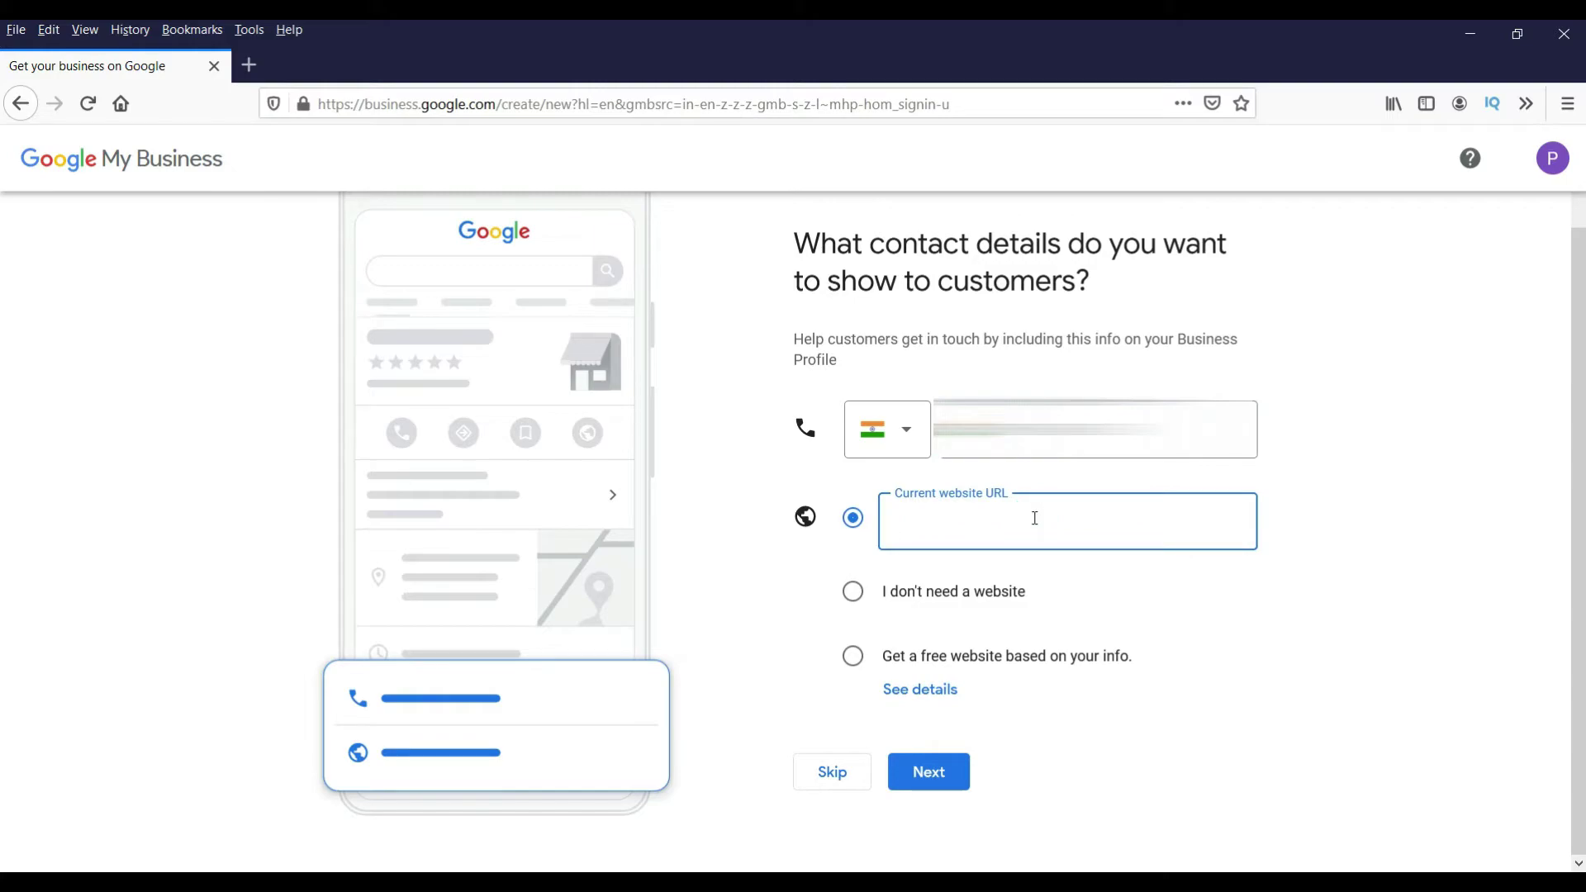
text(paramfreelance.com)
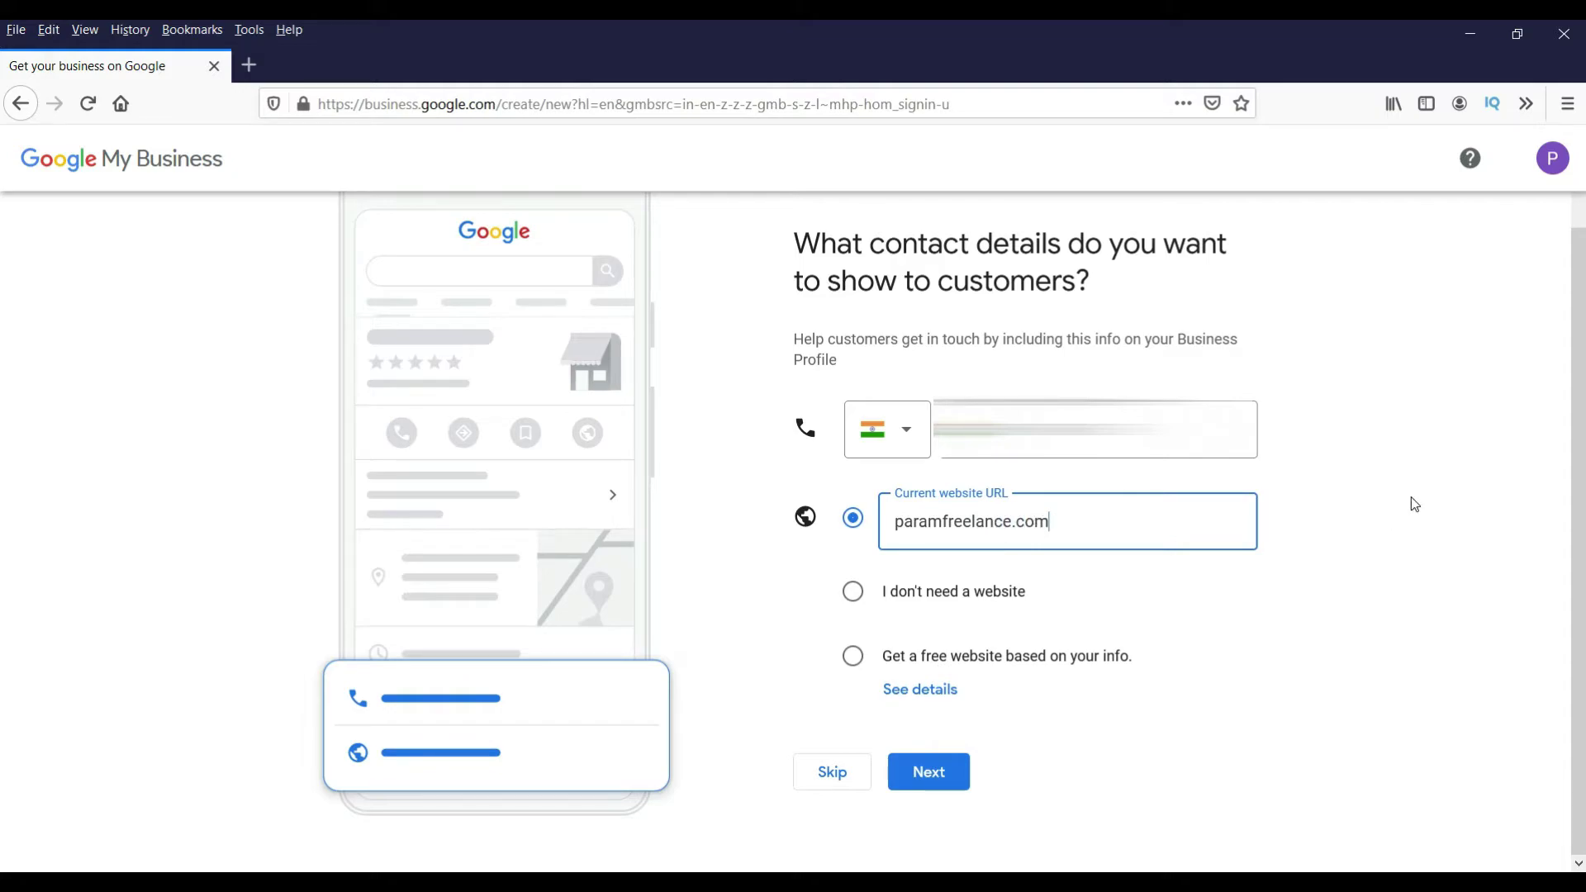
click(851, 663)
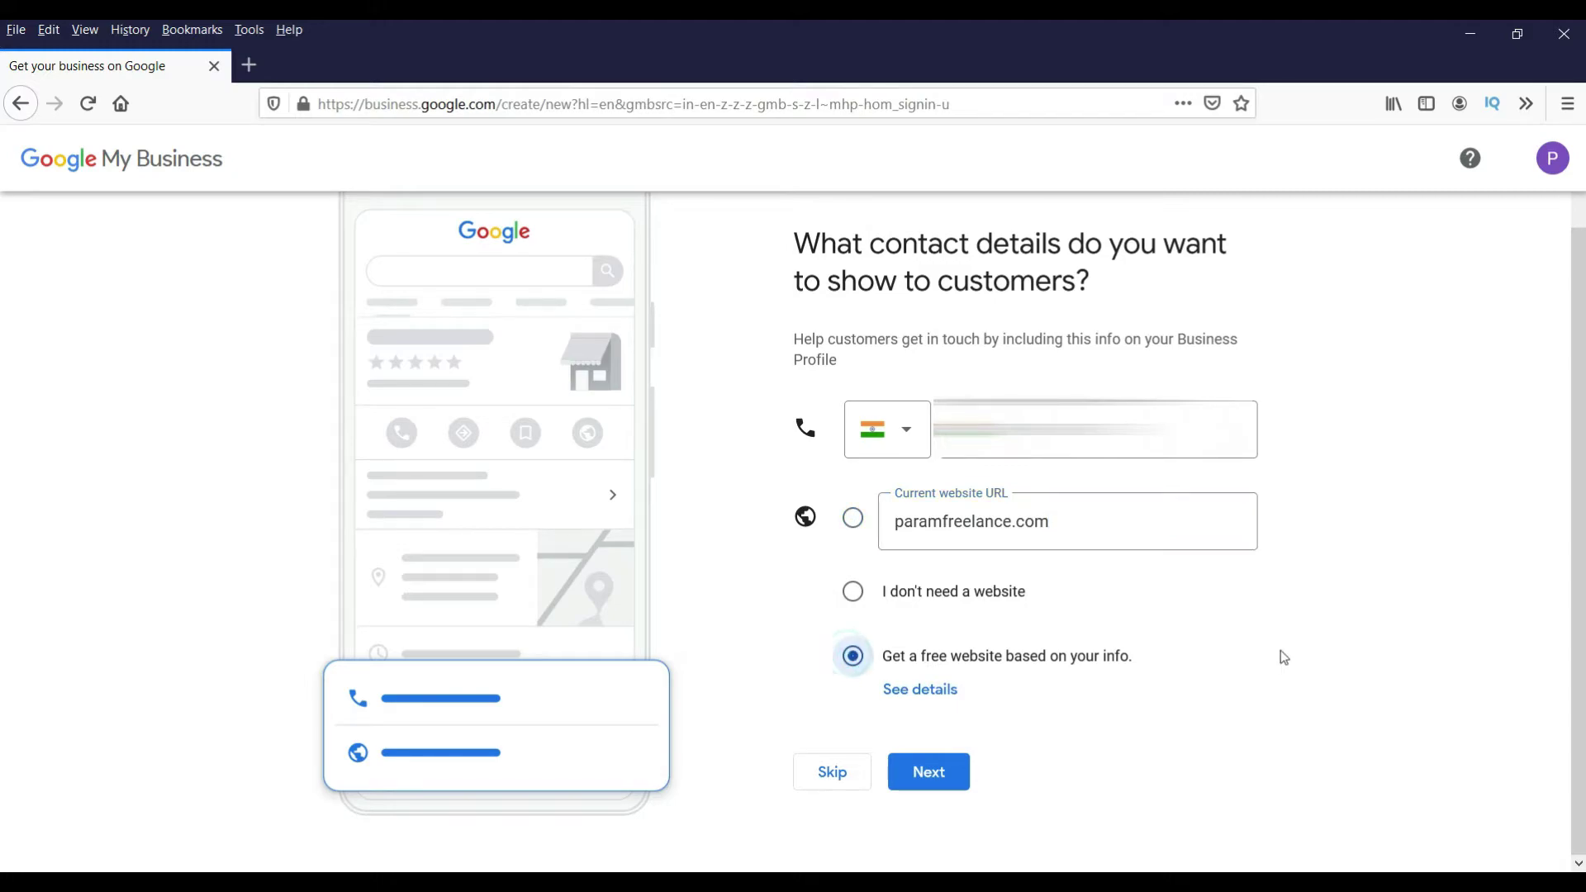
click(926, 784)
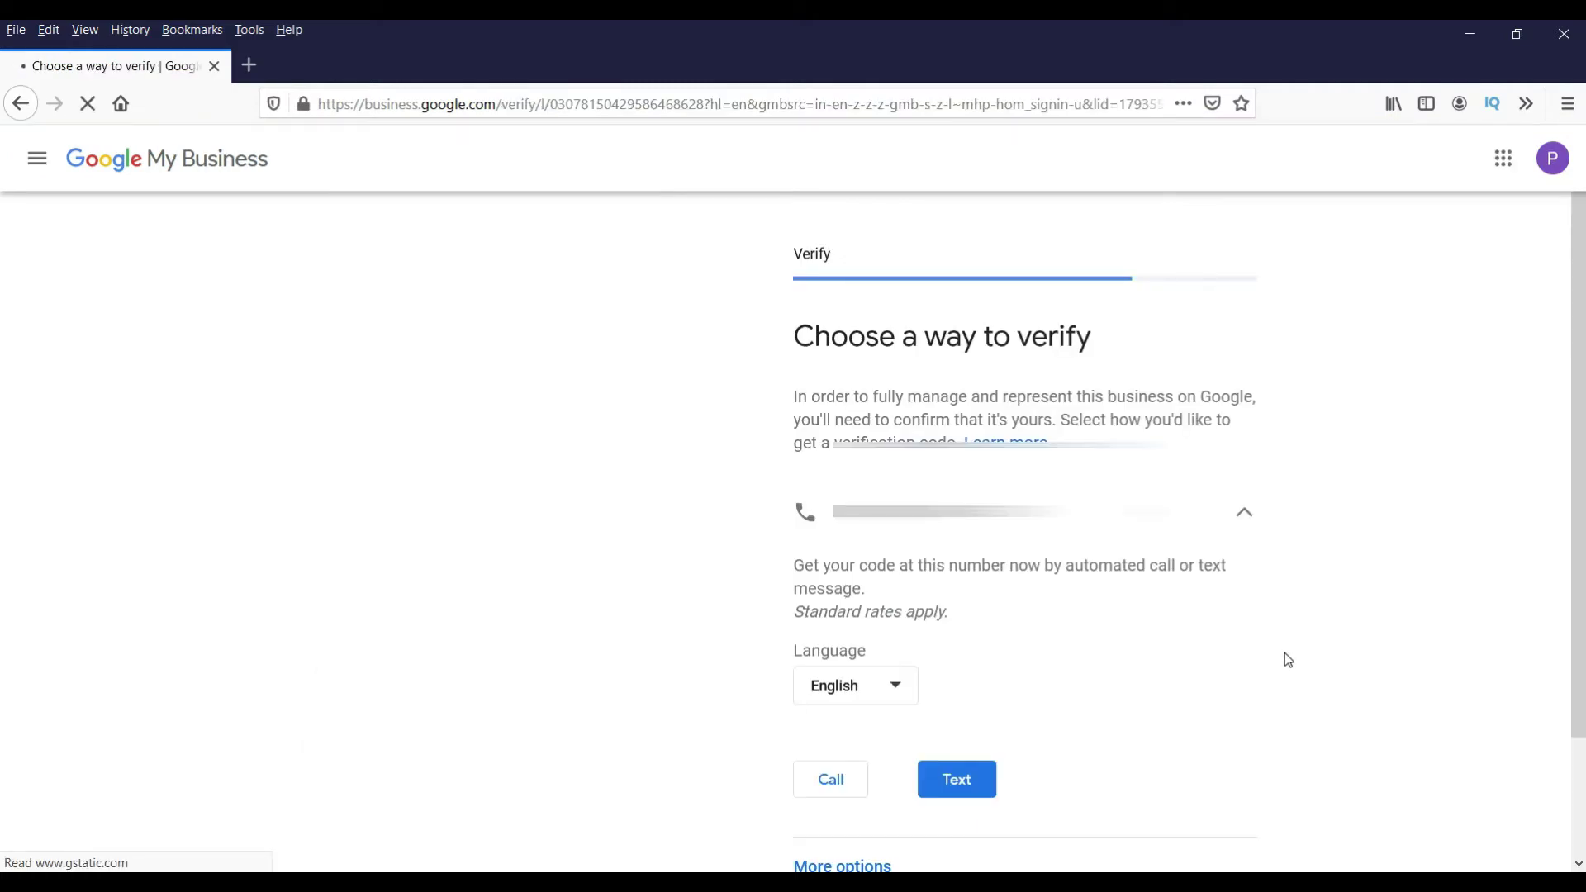
Verify the business with a code received by text message
scroll(1286, 659, down, 3)
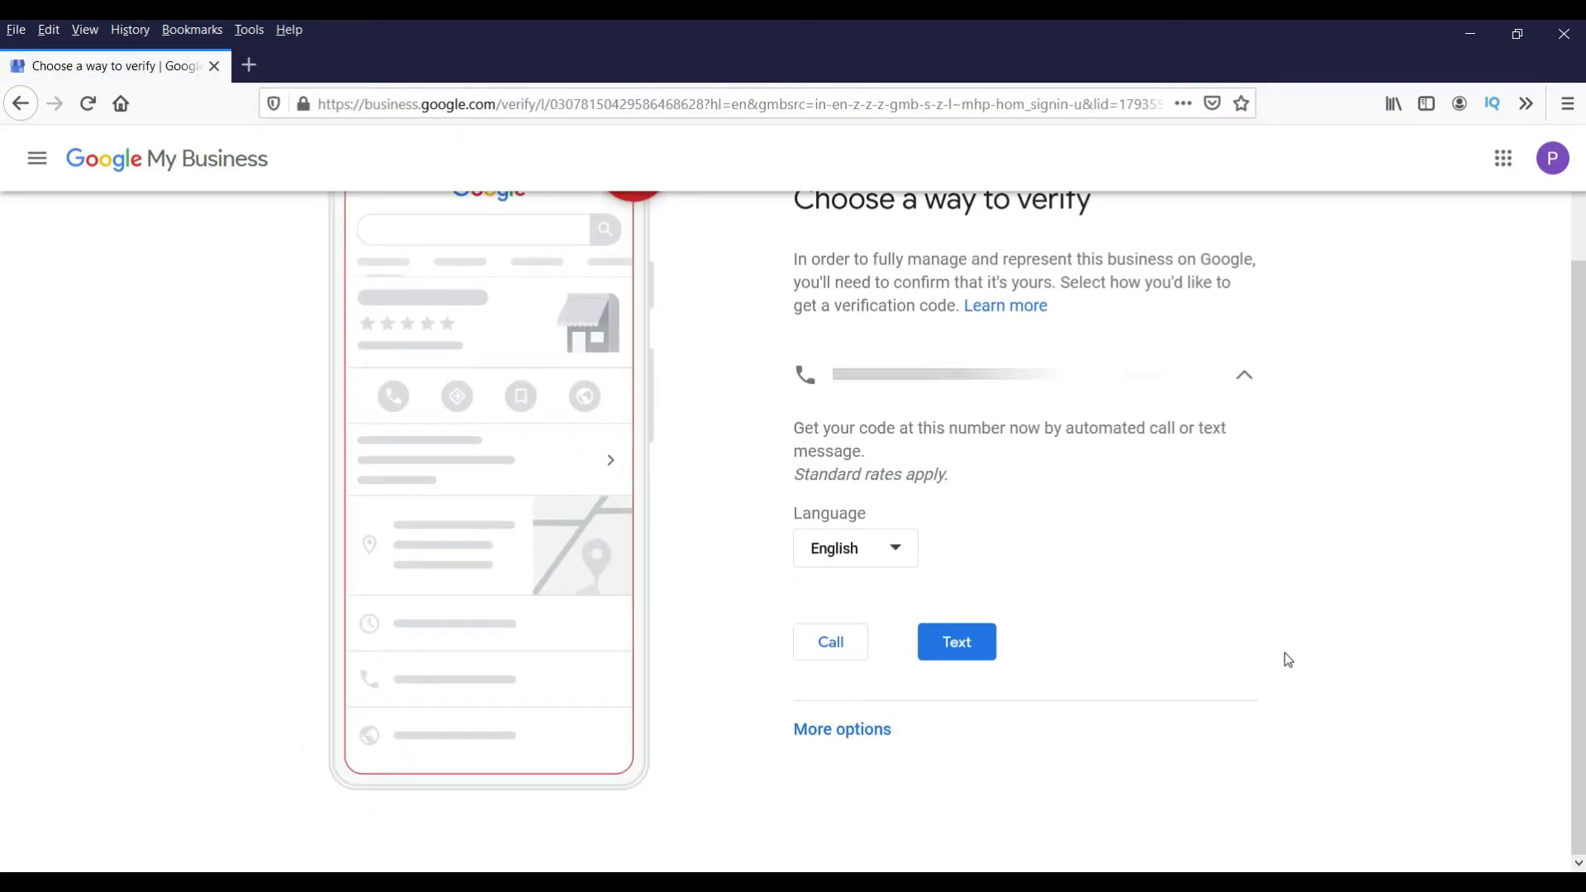
click(962, 645)
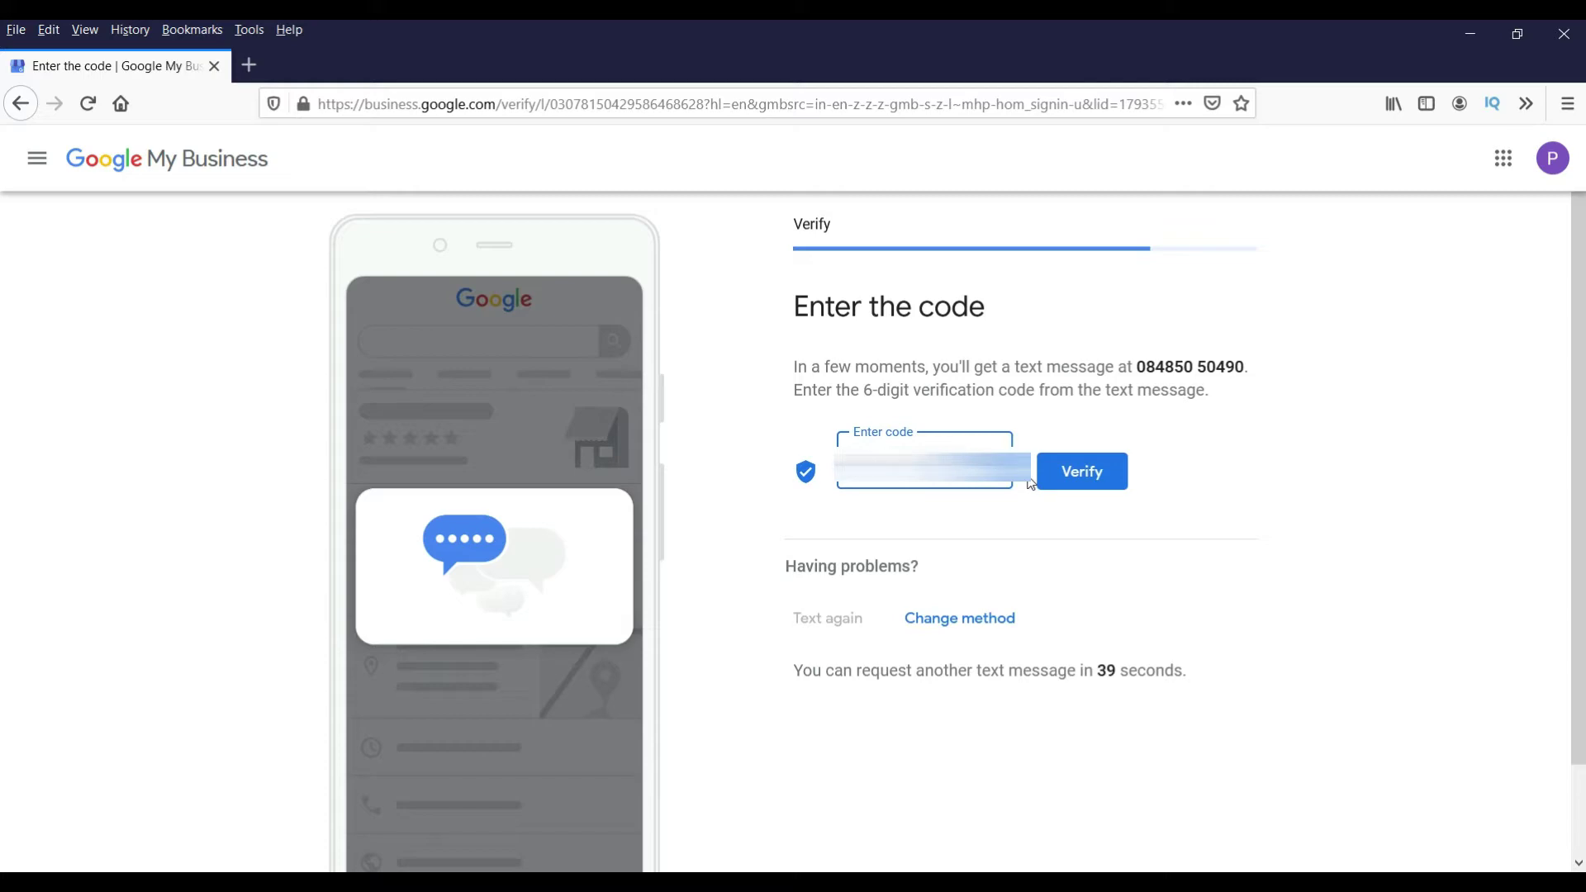
click(1089, 487)
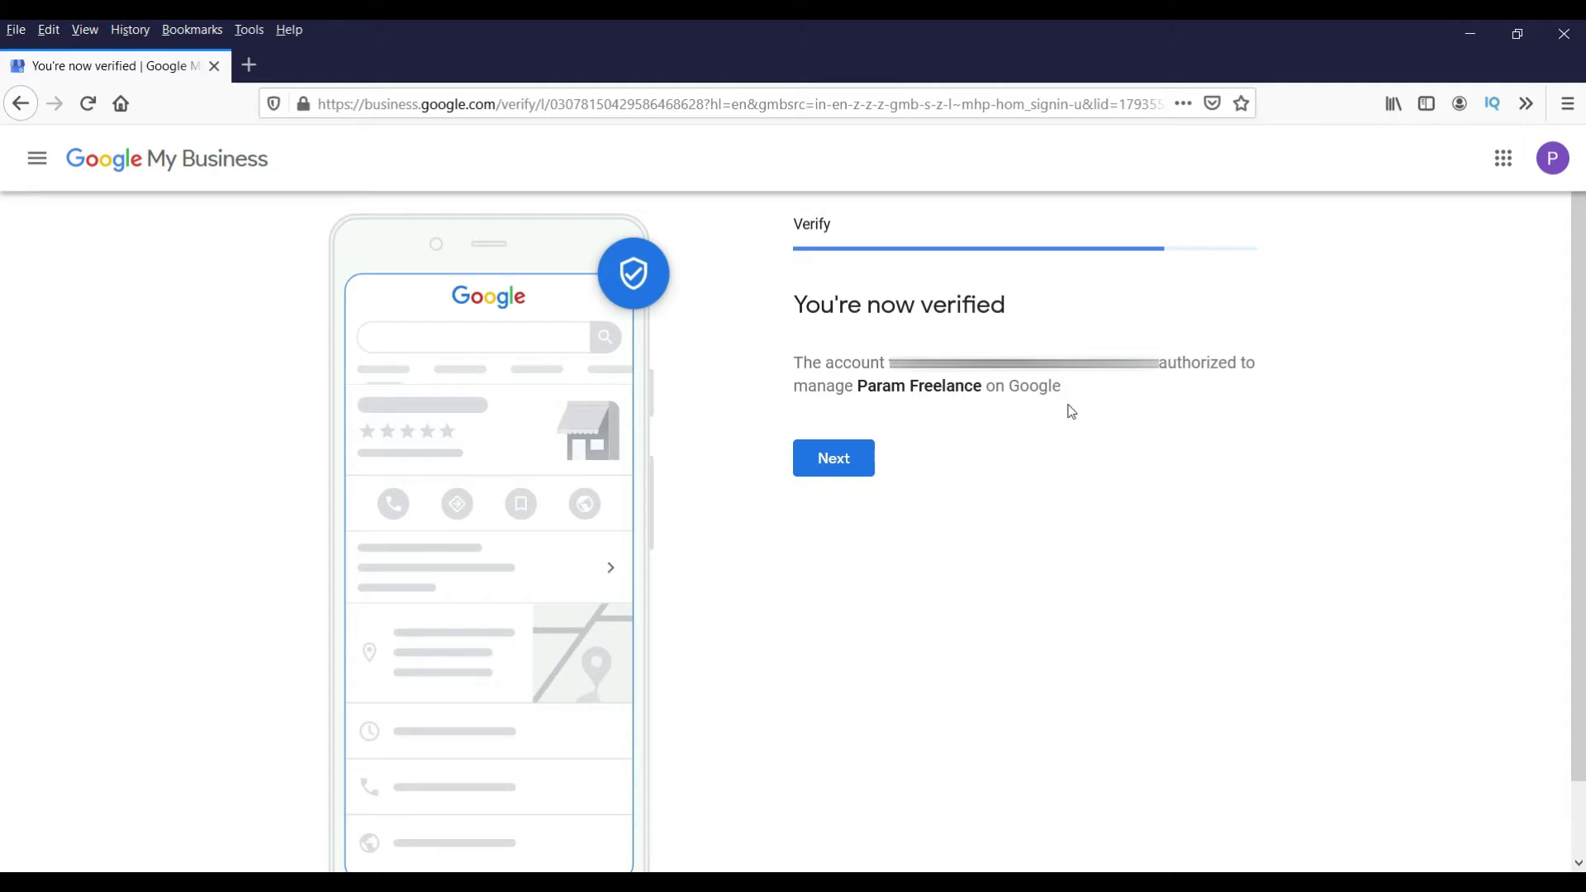
click(849, 461)
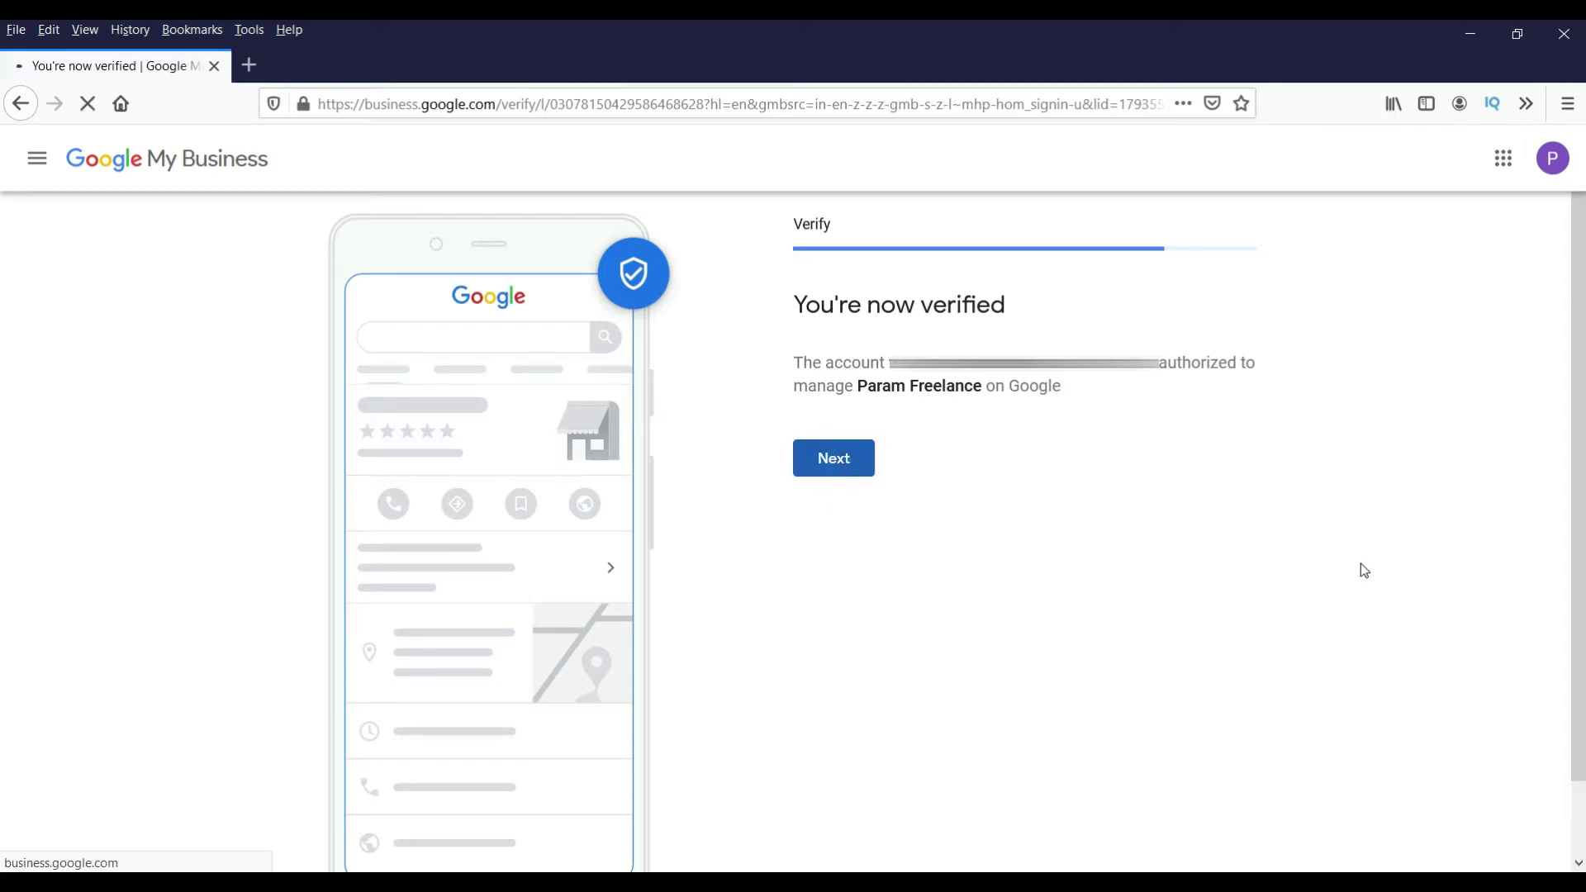
scroll(1320, 590, down, 2)
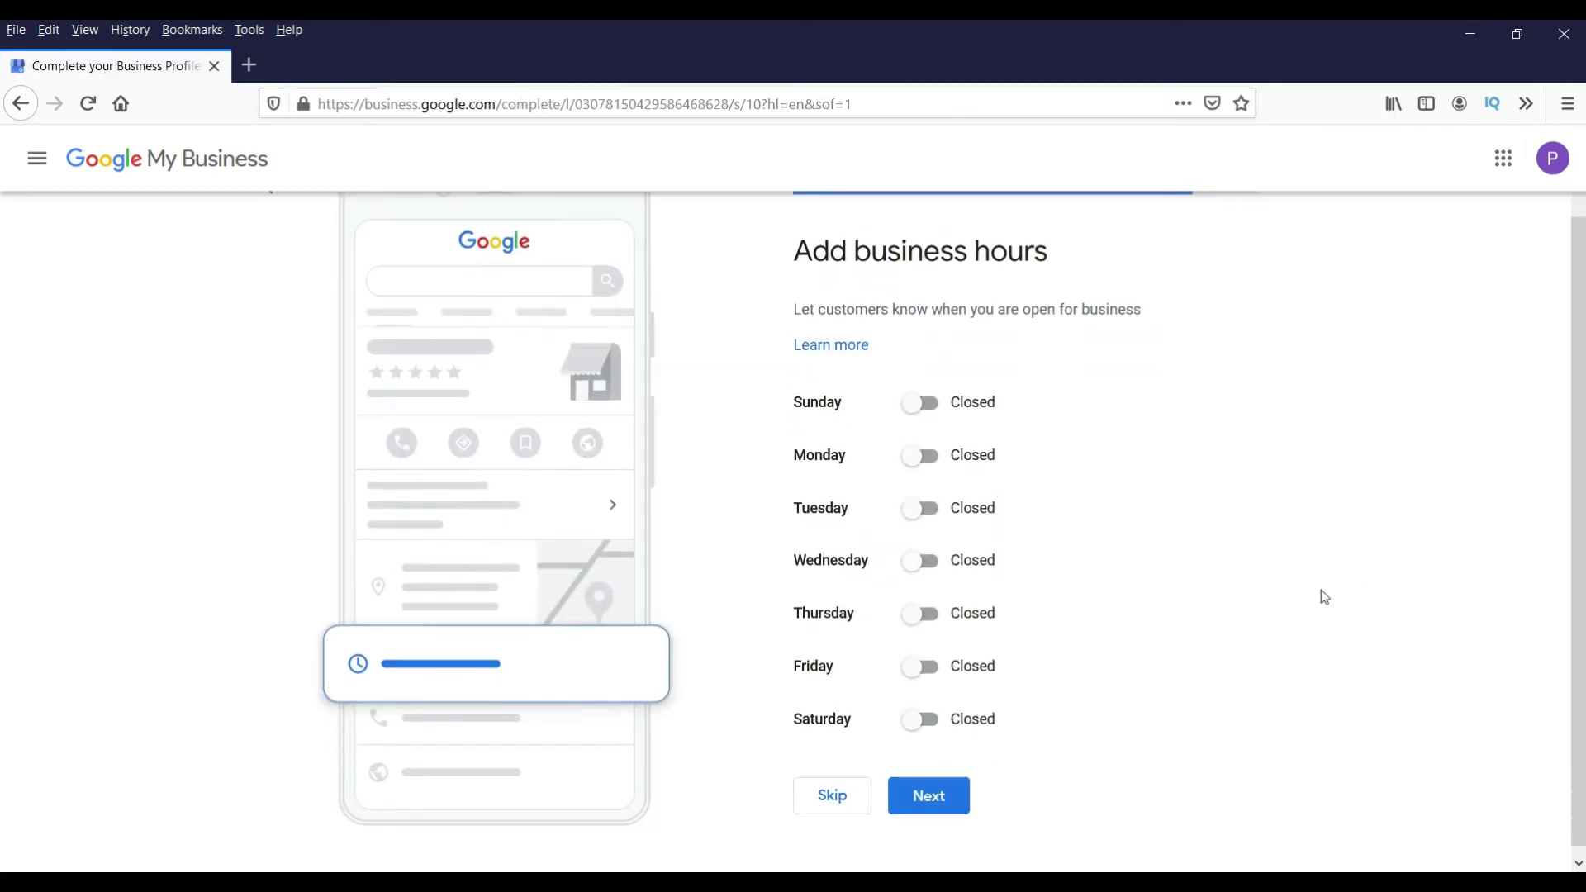
Mark Monday as open from 8:00 AM to 8:00 PM
scroll(1324, 596, up, 2)
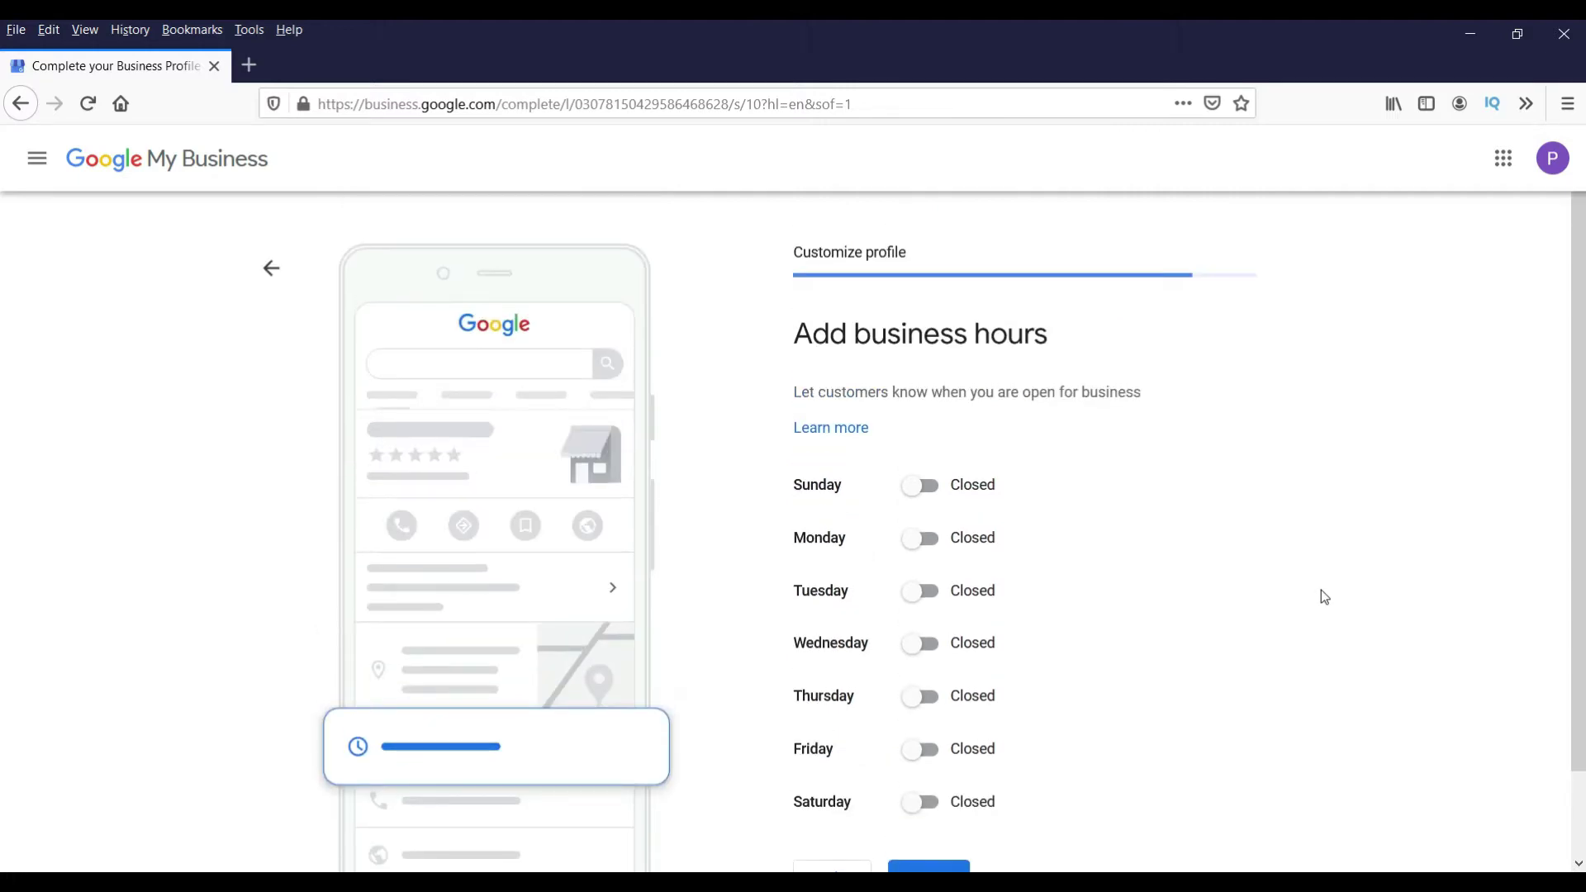
click(923, 539)
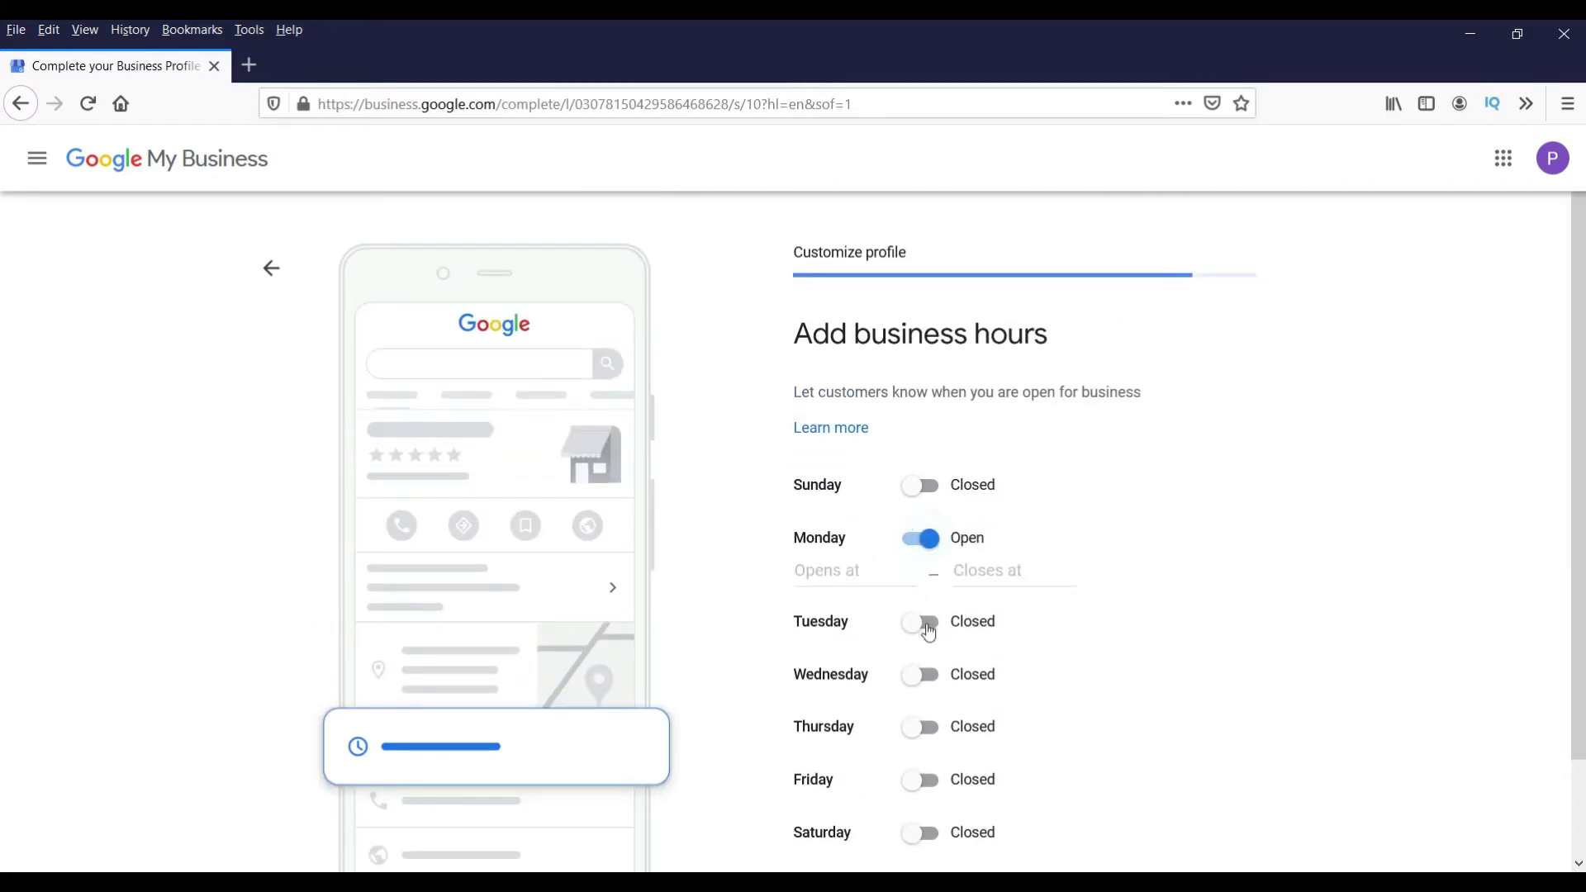
click(859, 572)
scroll(873, 685, down, 3)
scroll(873, 685, down, 6)
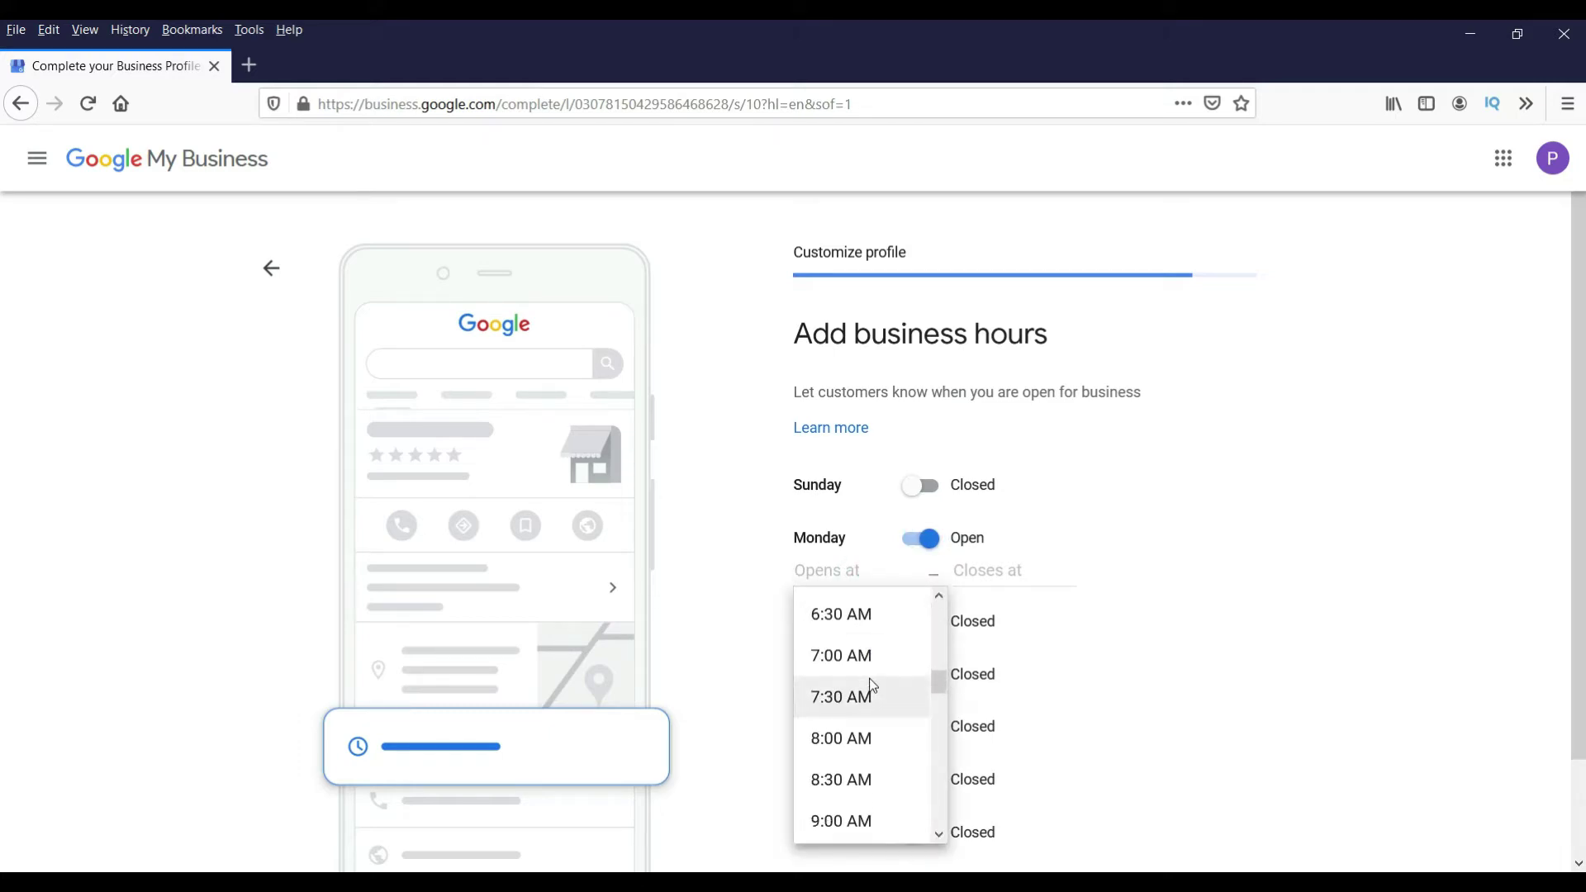
click(841, 736)
click(987, 570)
scroll(1047, 721, down, 15)
click(1001, 651)
Mark Tuesday as open from 8:00 PM to 9:00 PM
scroll(1231, 612, down, 2)
click(920, 517)
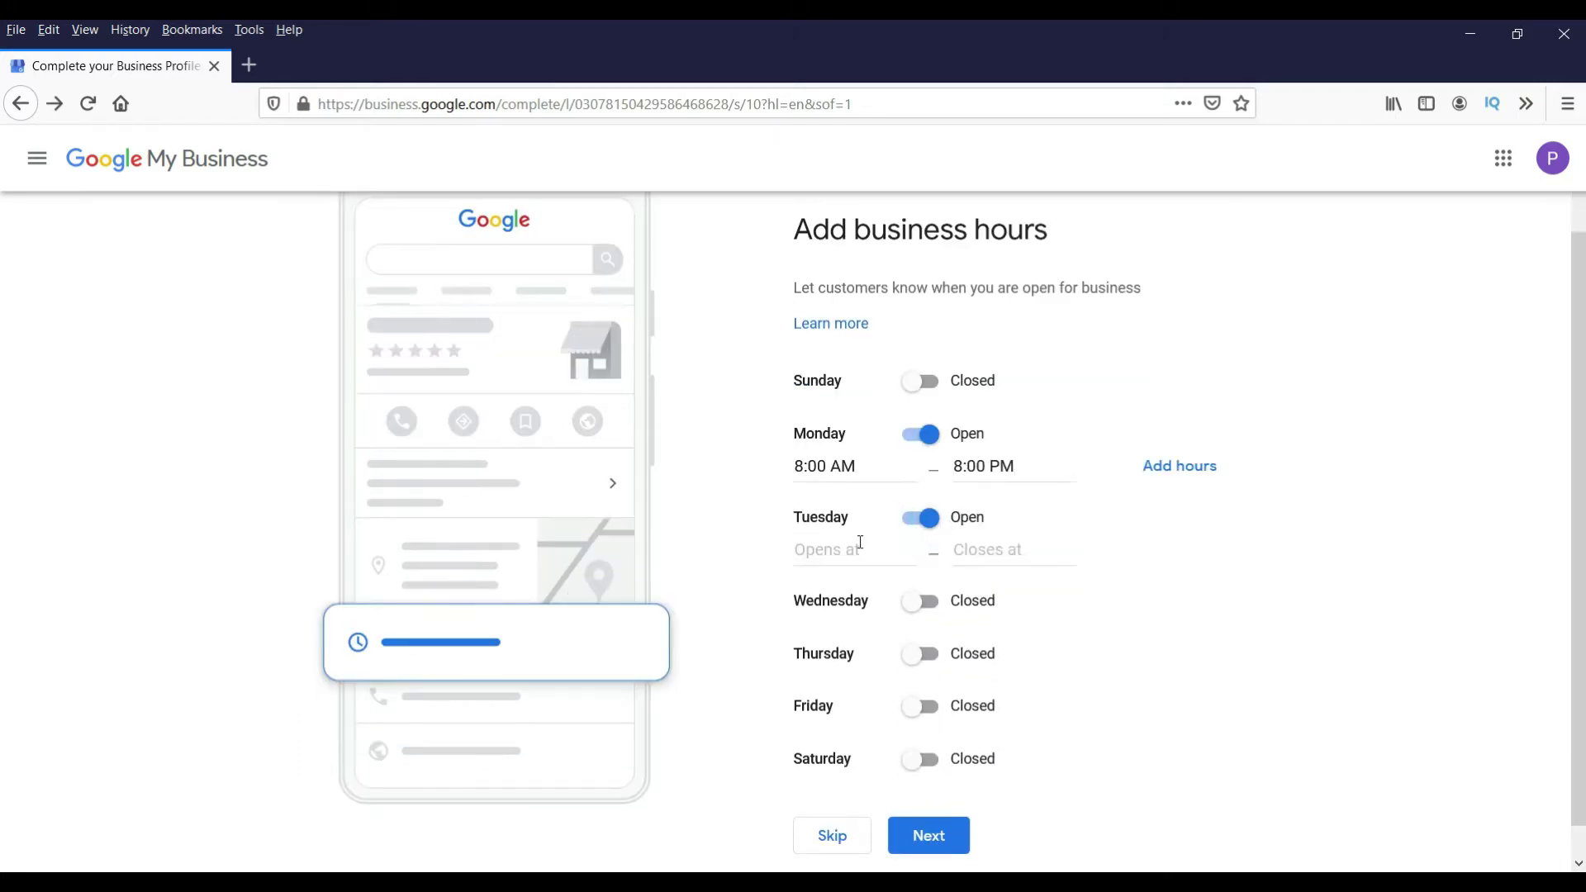
click(855, 549)
scroll(874, 689, down, 10)
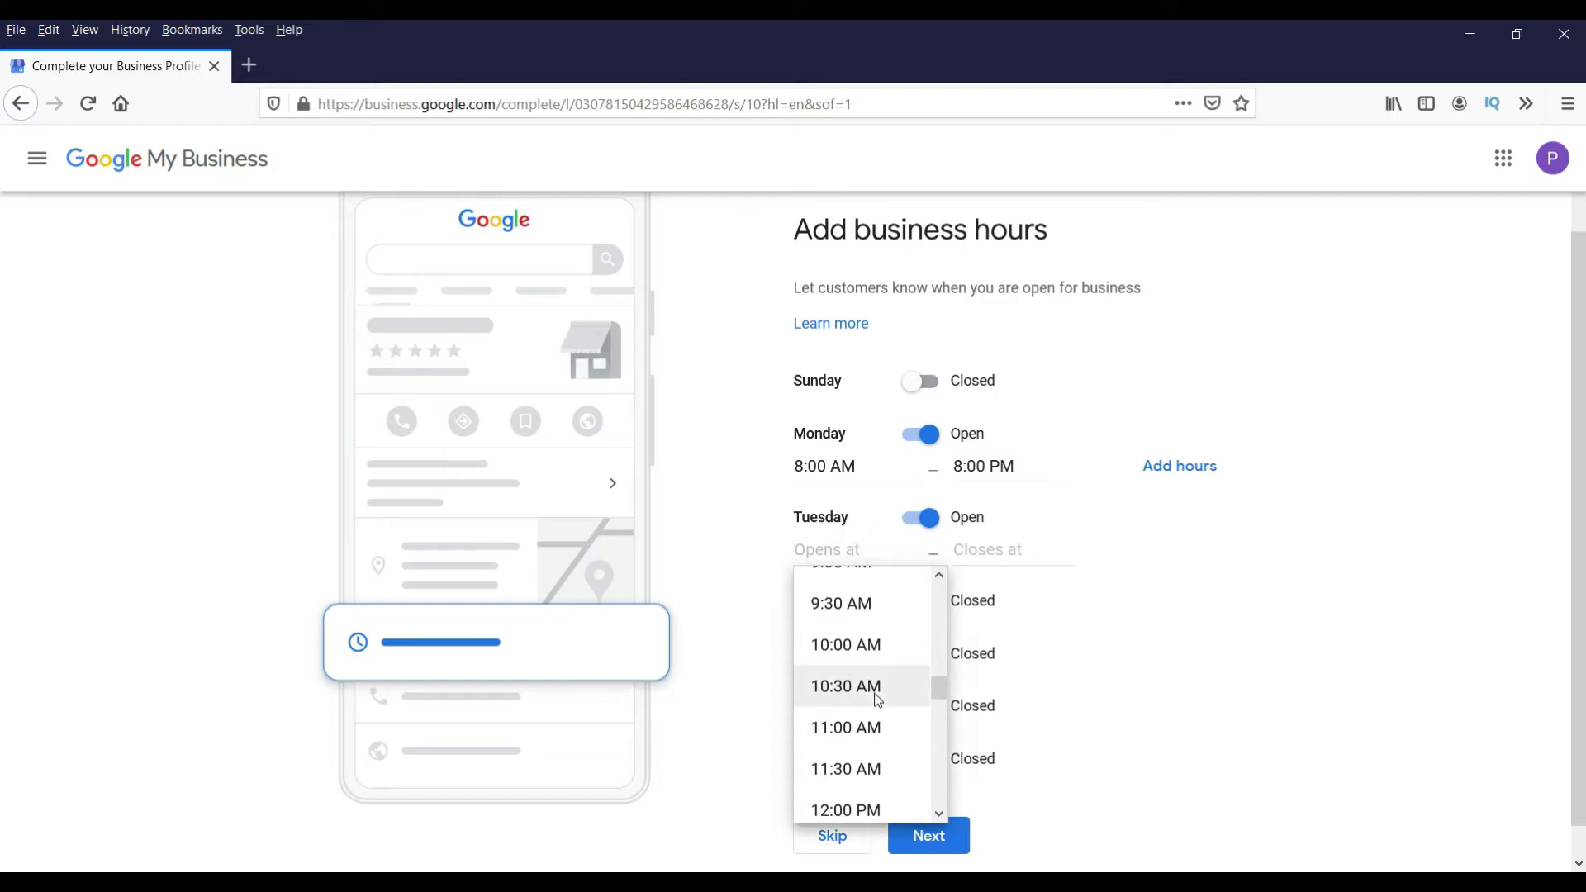
scroll(878, 700, down, 6)
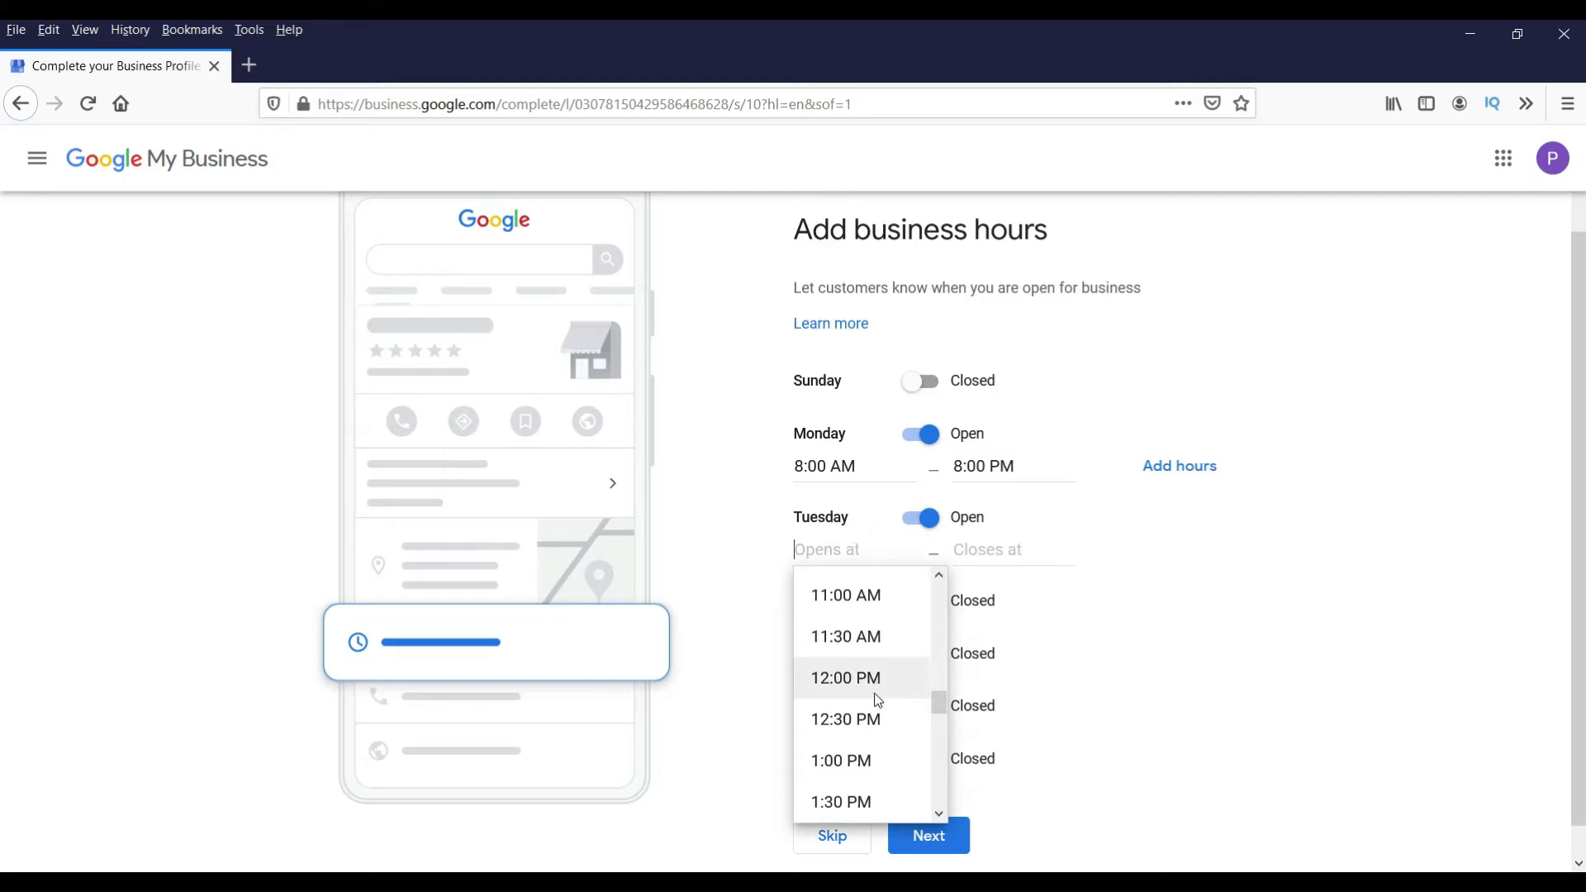
scroll(878, 700, down, 7)
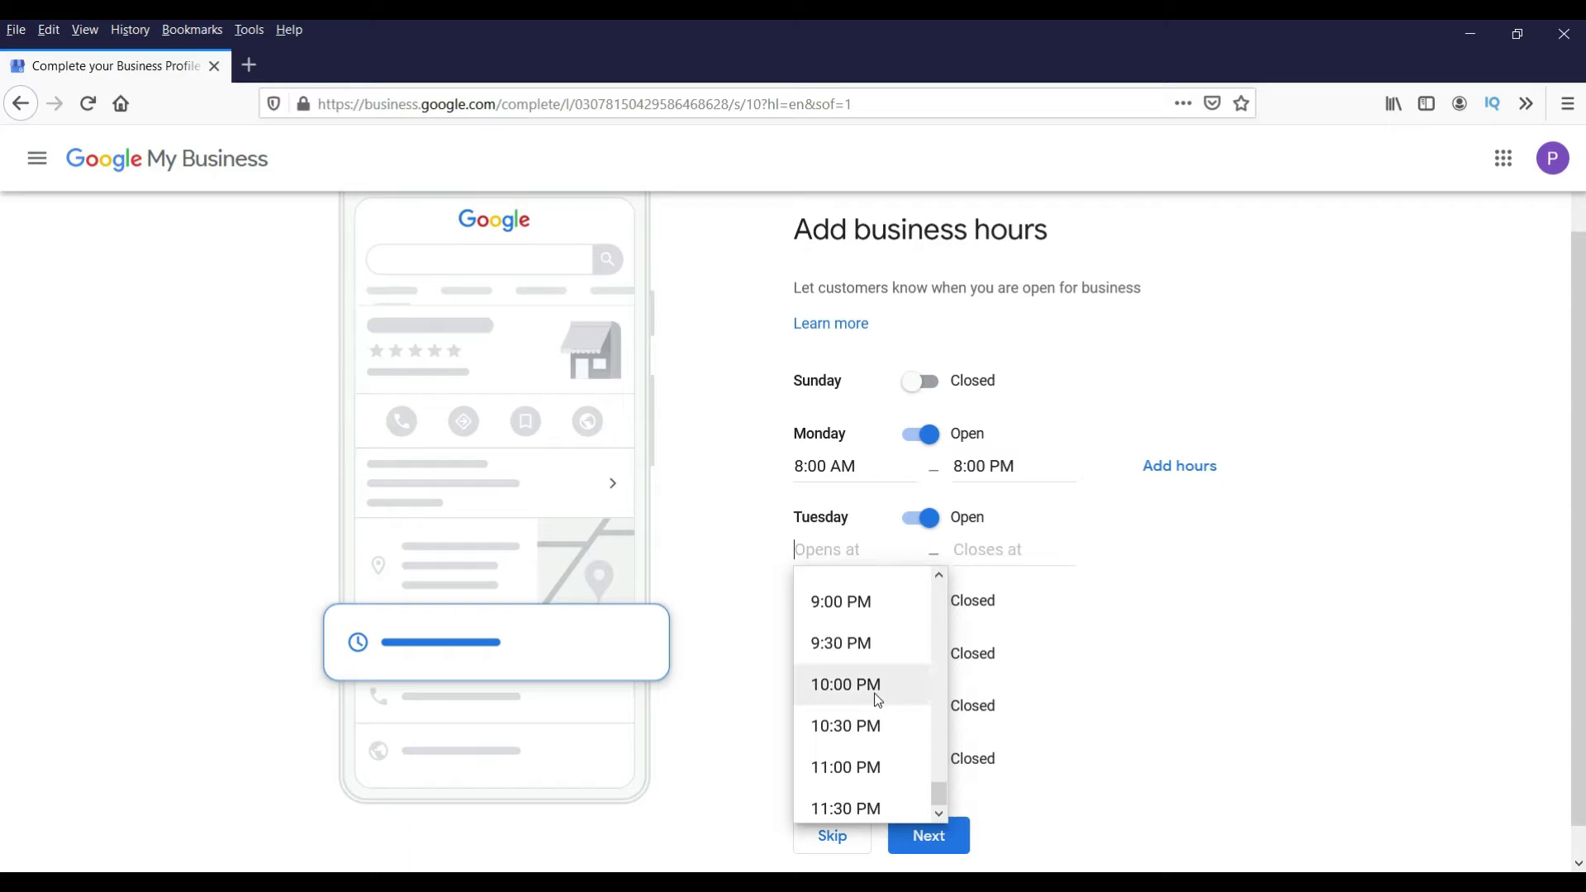
scroll(874, 697, up, 2)
click(859, 644)
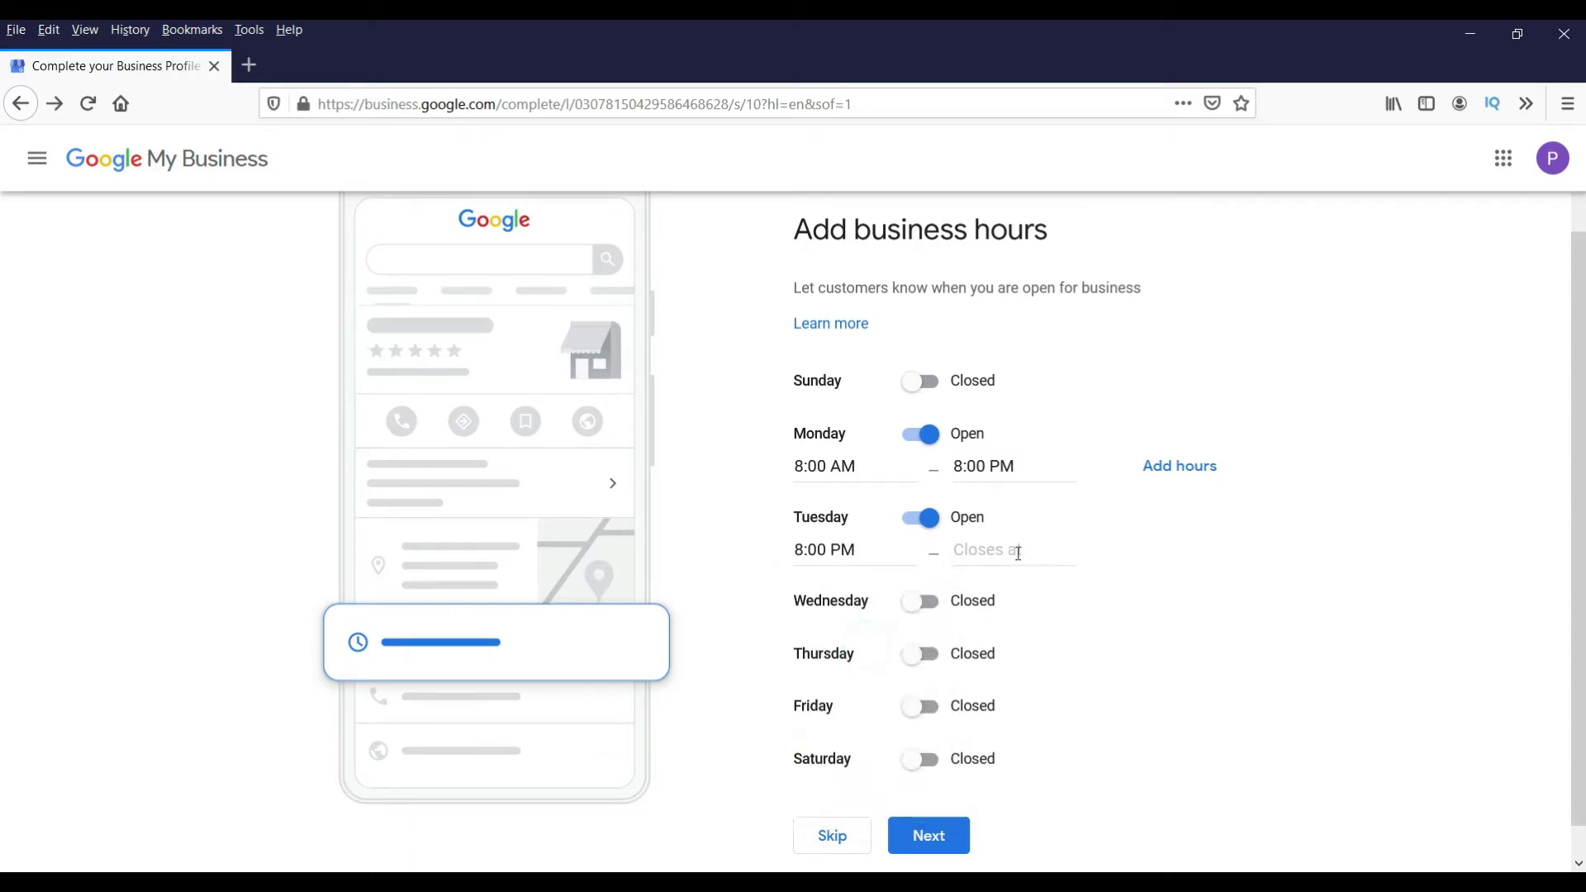
click(1016, 548)
scroll(1036, 701, down, 10)
scroll(1036, 701, down, 12)
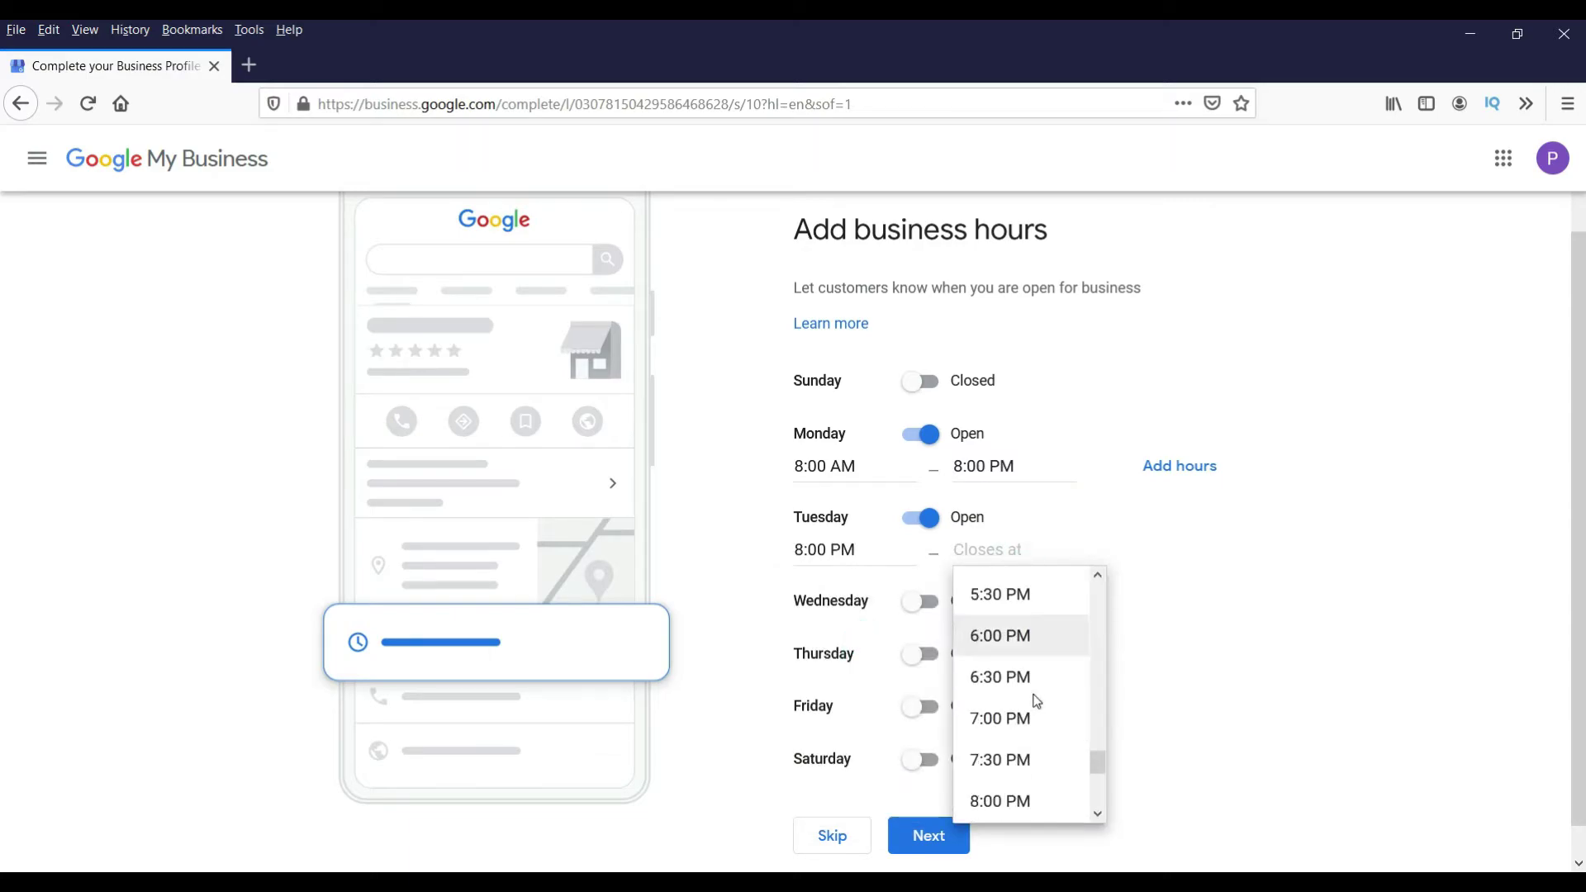
click(1037, 599)
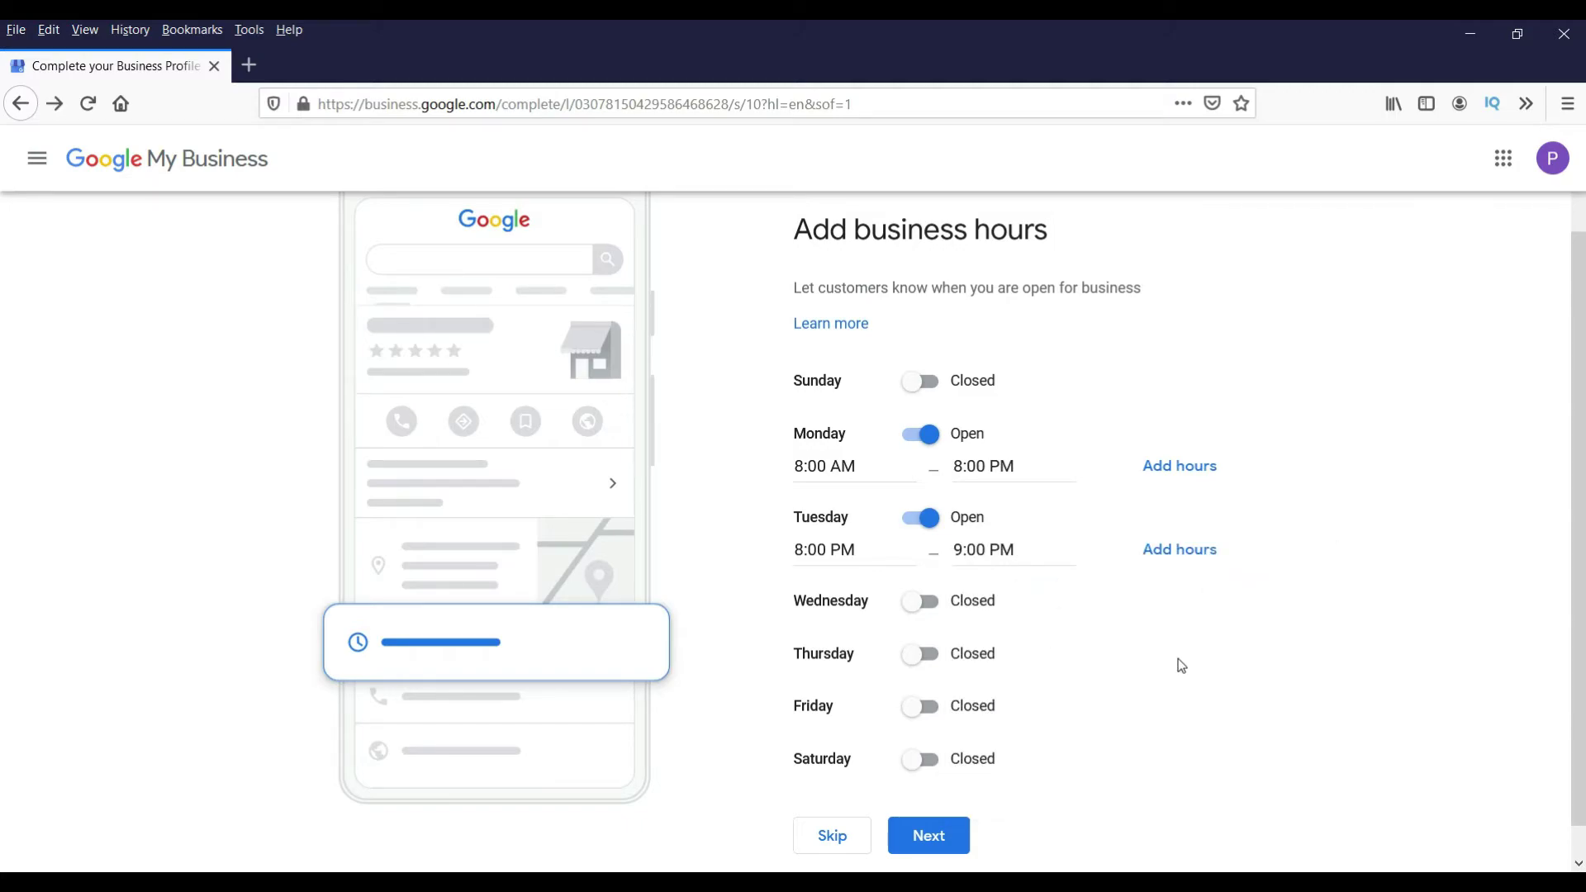
scroll(1179, 664, down, 1)
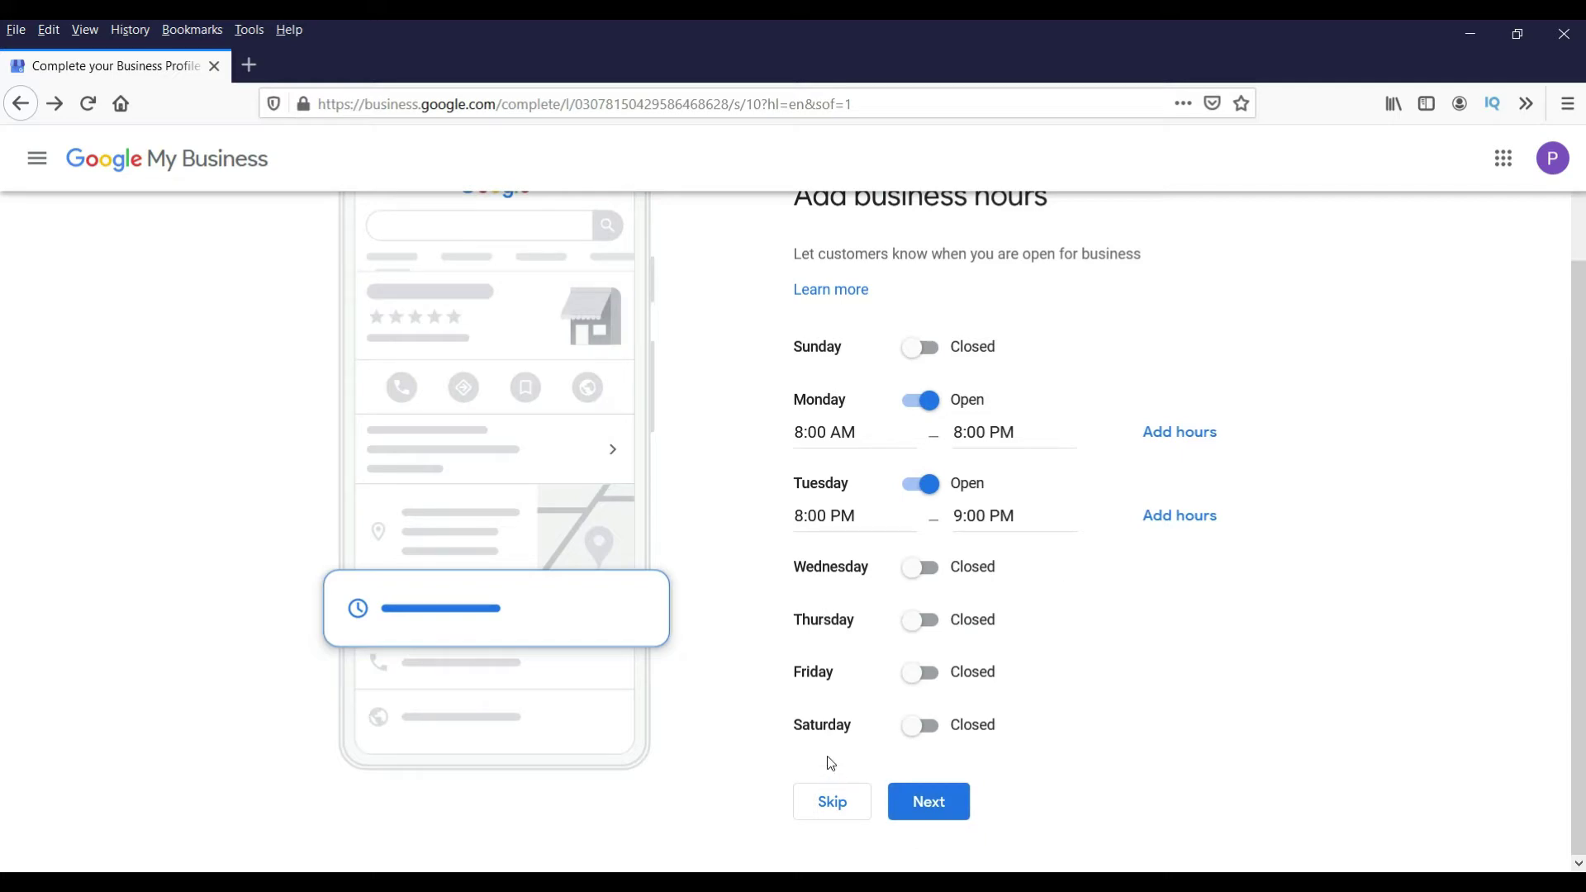
Save the business hours and keep Accept Messages turned on
click(938, 805)
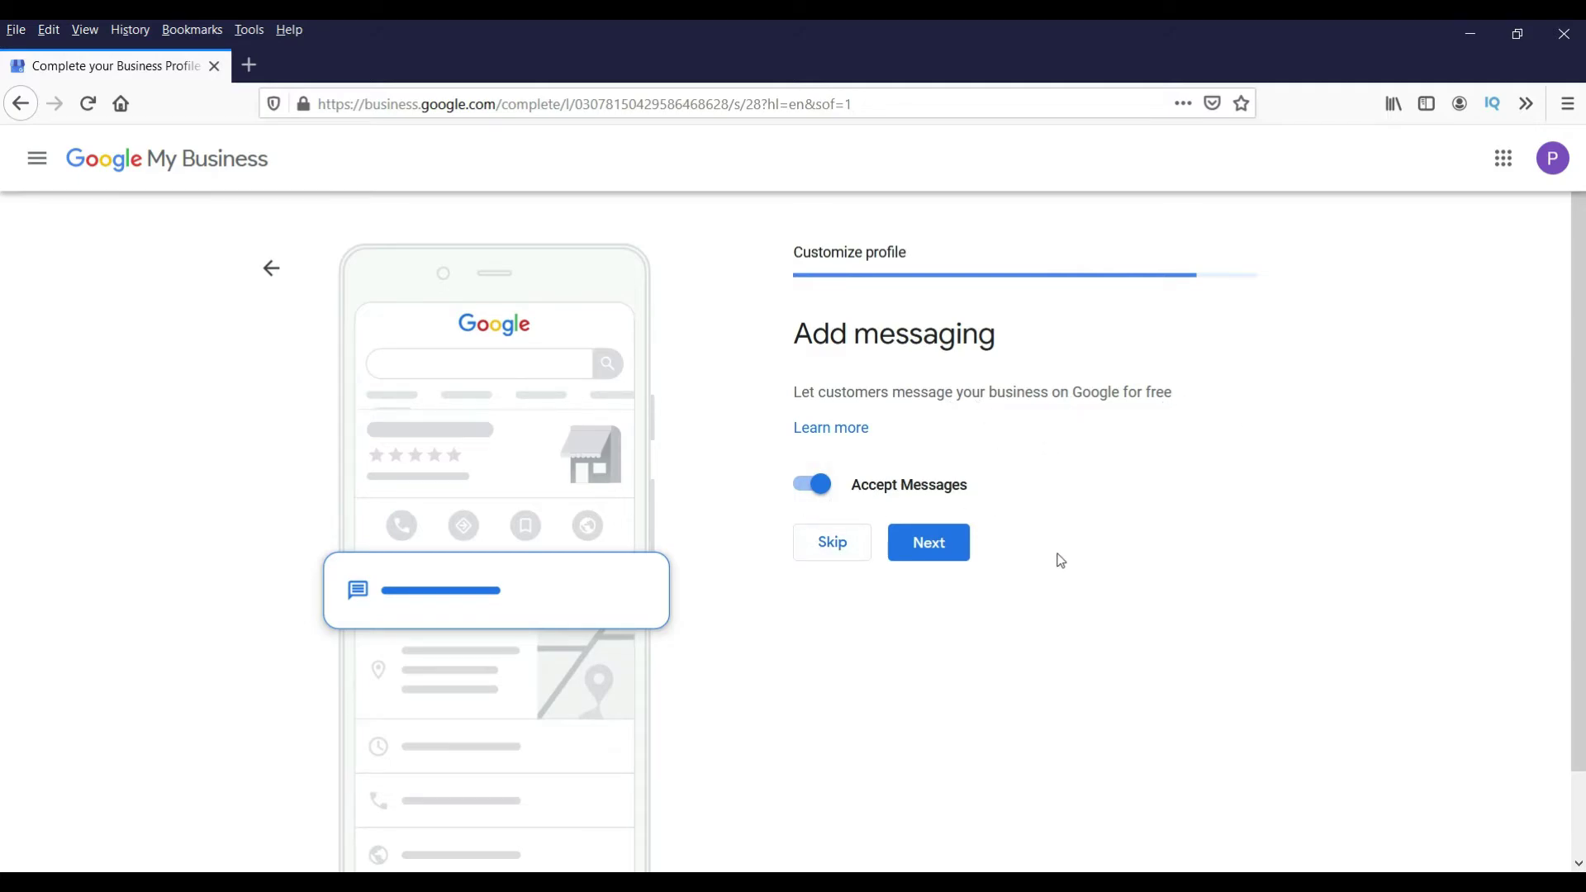
click(946, 558)
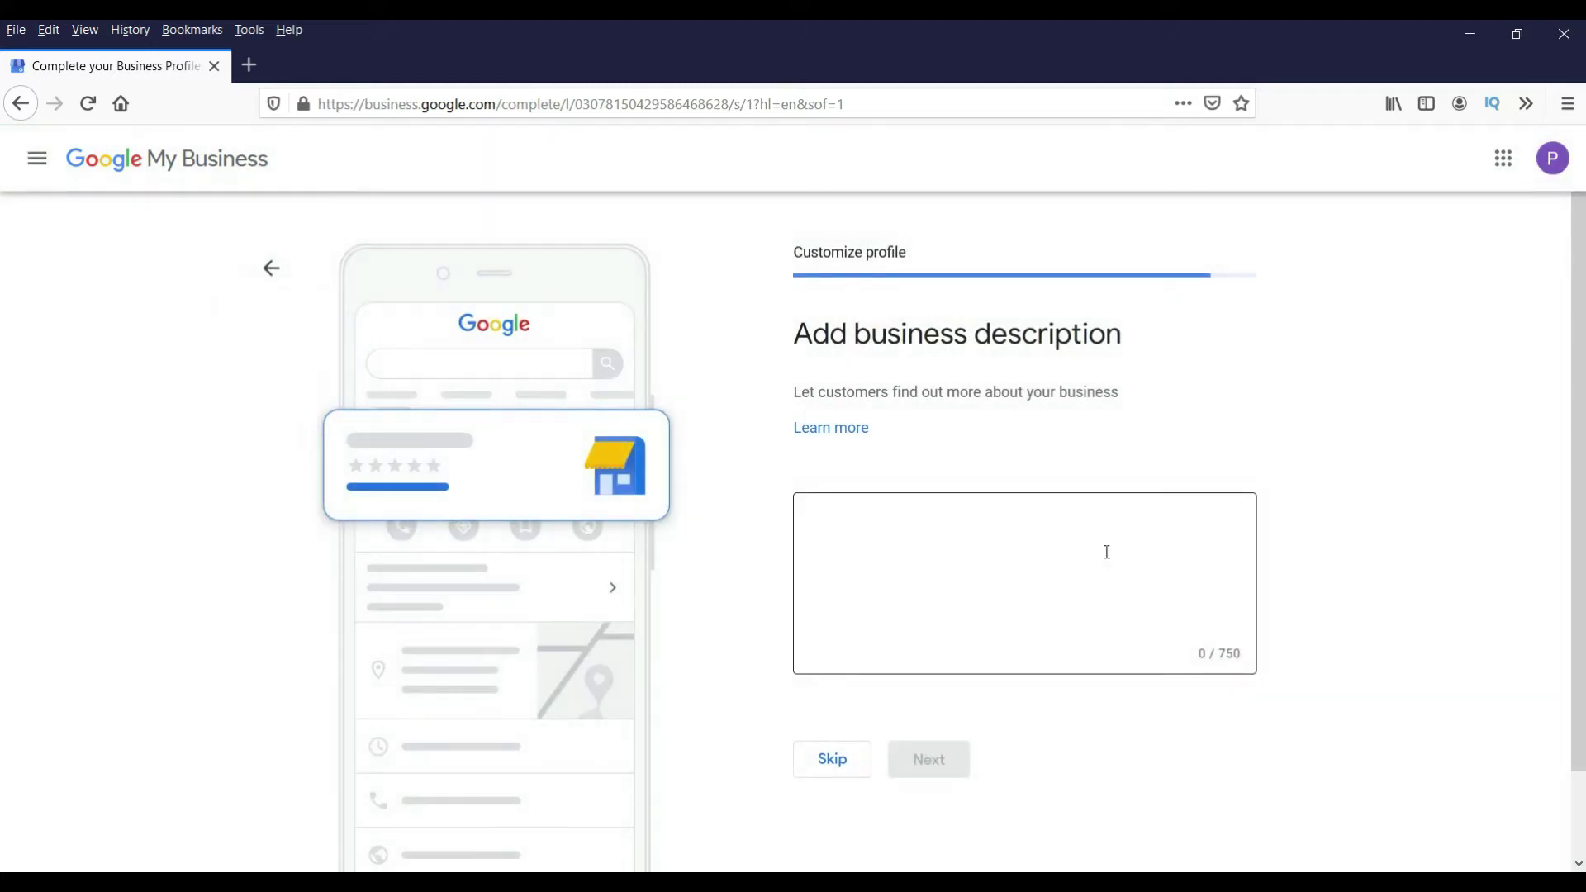
Save the description 'I work as a freelancer. I design websites for local businesses.' and view the Add photos step
click(985, 581)
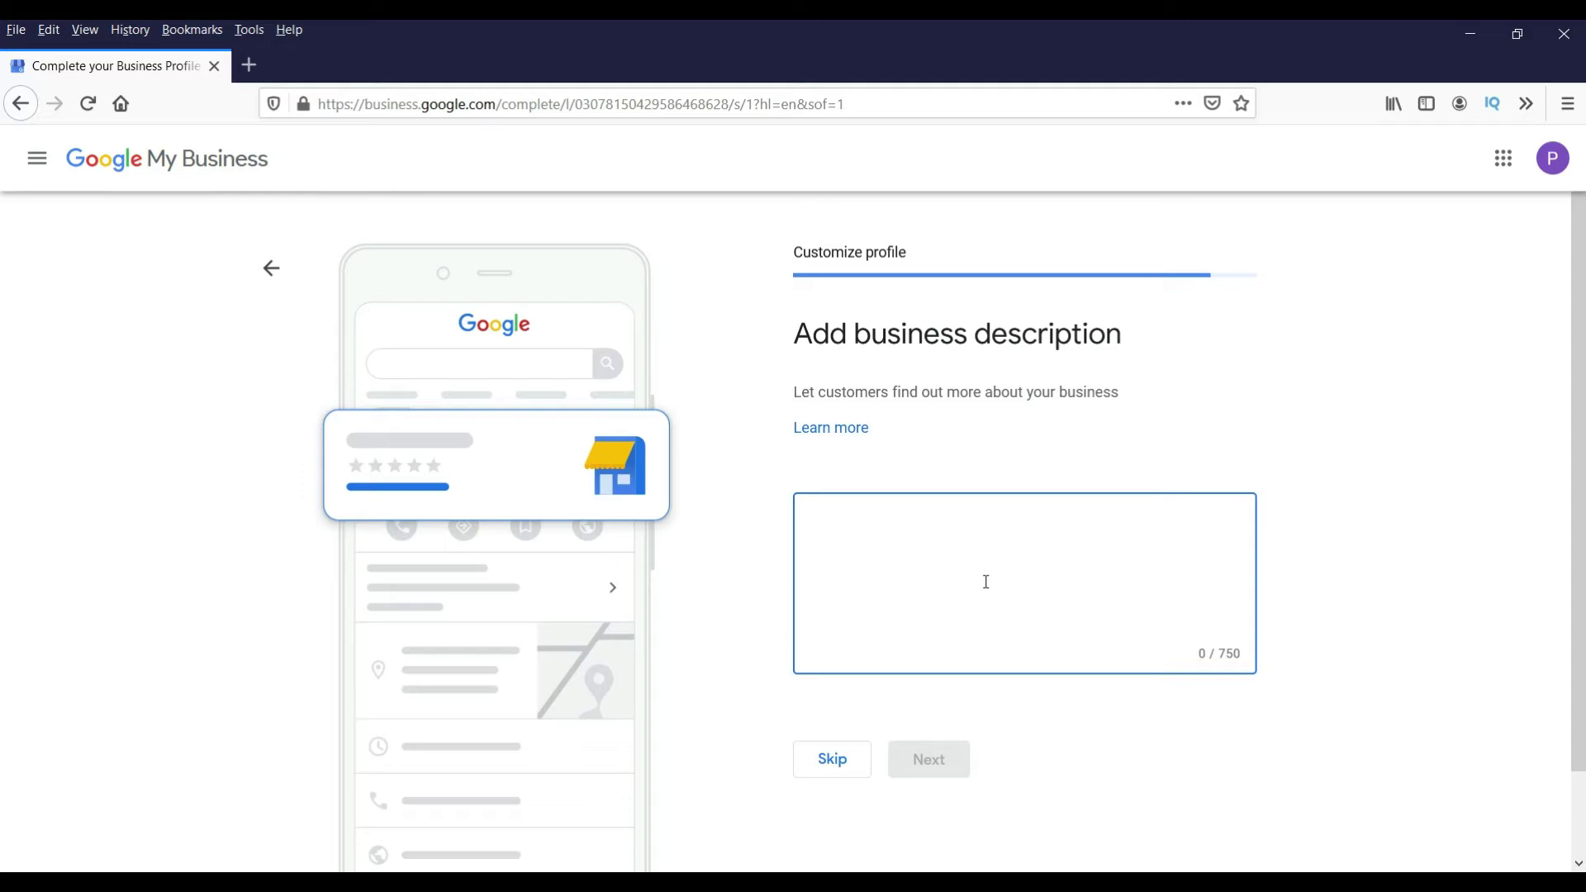
text(I work as a freelancer. I design websites for local businesses.)
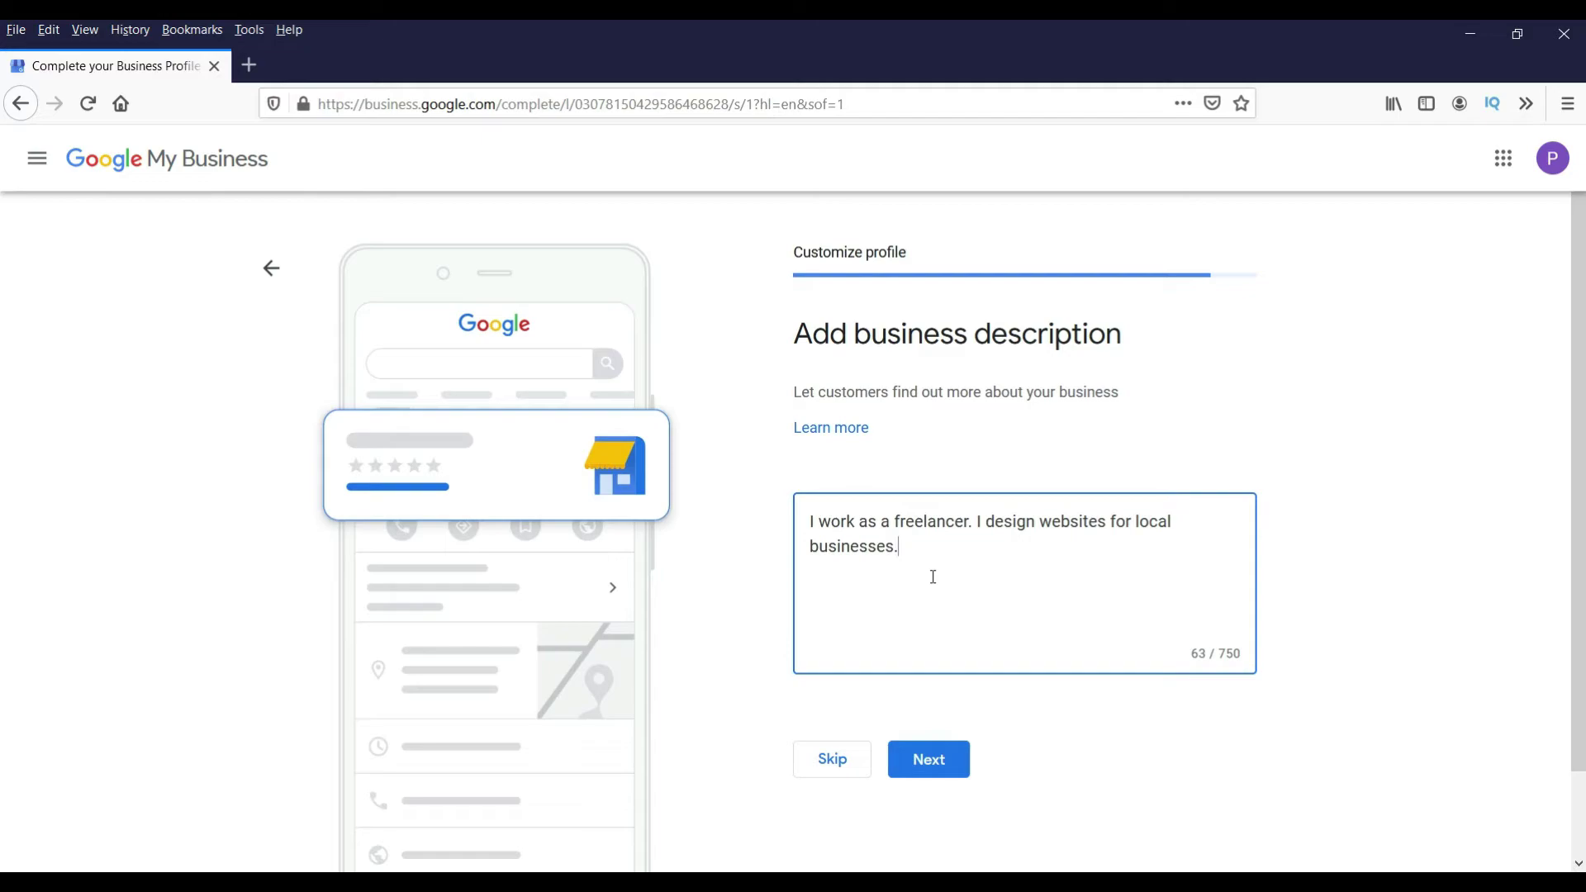
click(940, 763)
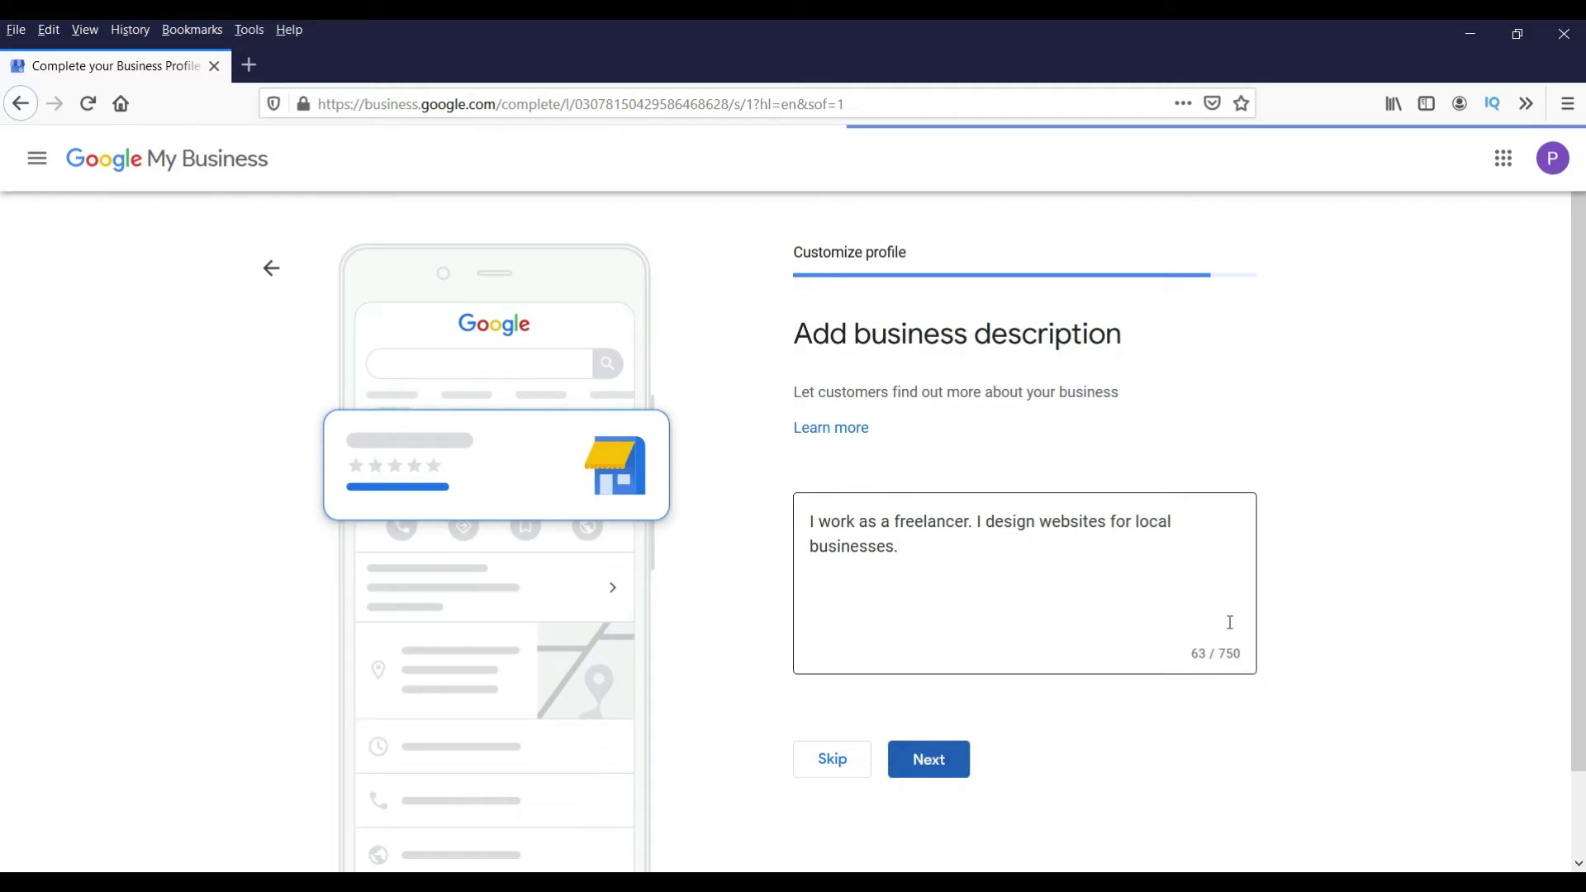
scroll(1346, 533, down, 2)
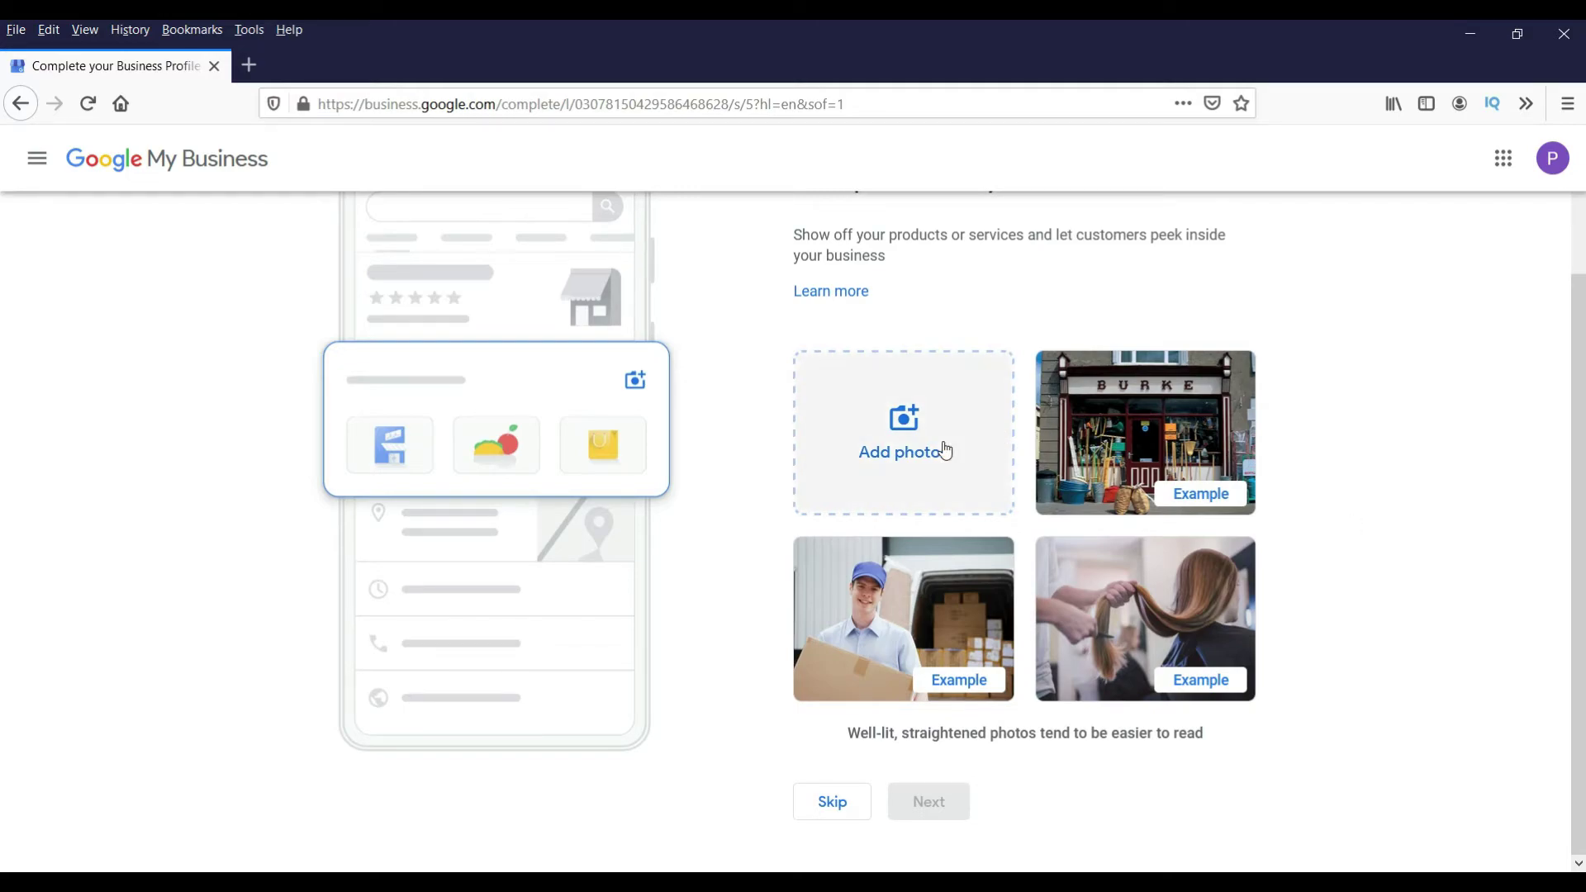
Skip adding photos, decline the free ad credit, and finish setup to reach the dashboard
click(830, 805)
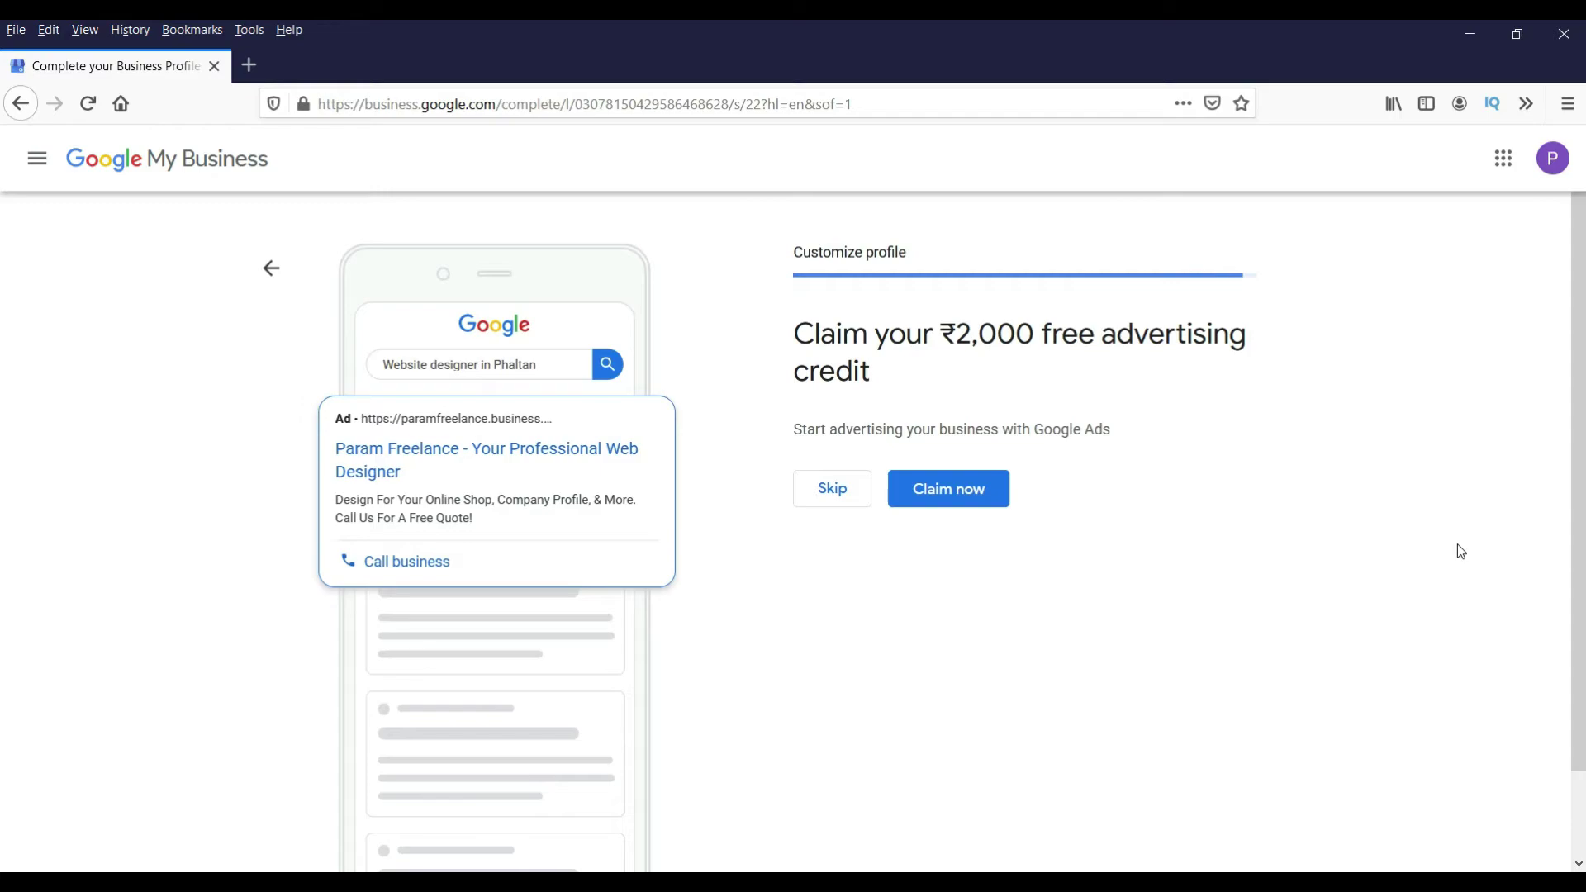
click(824, 500)
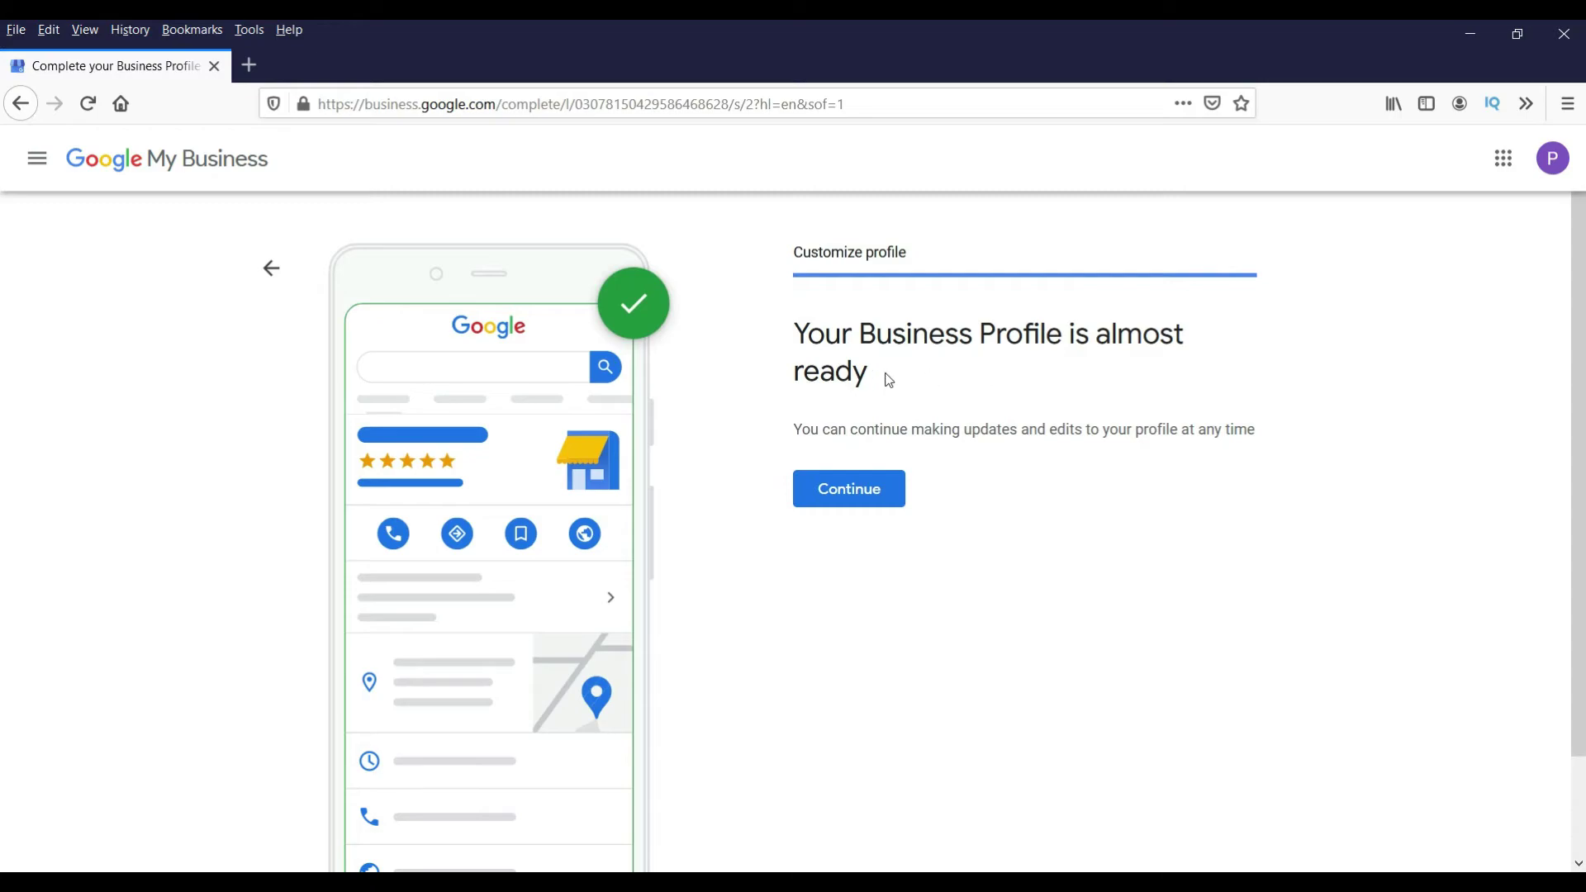
click(848, 510)
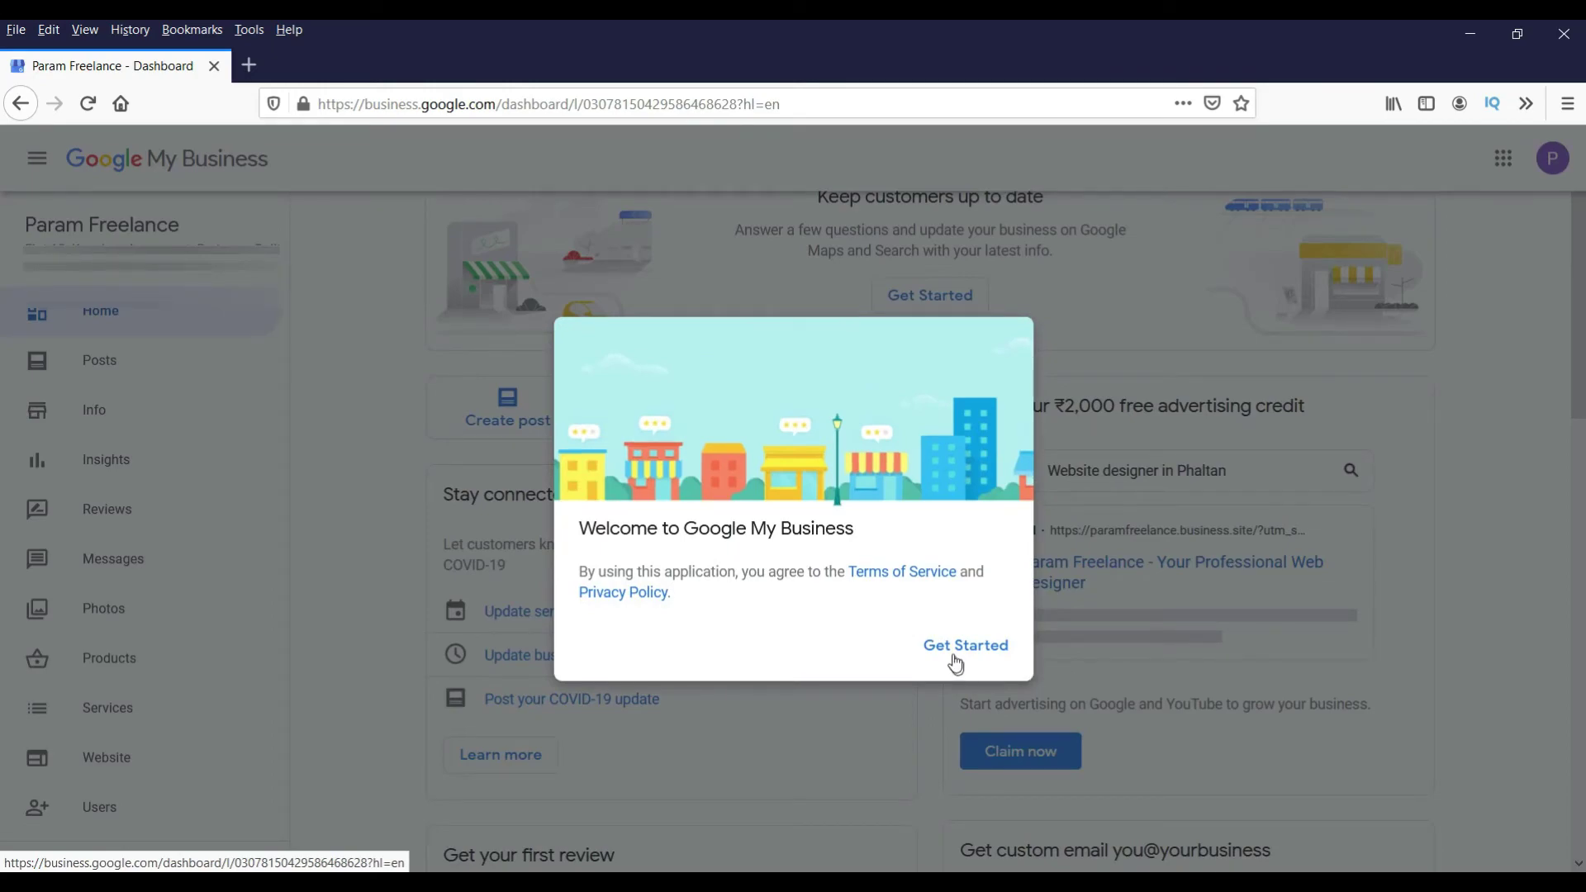
Dismiss the welcome dialog with Get Started and close the survey popup
click(958, 656)
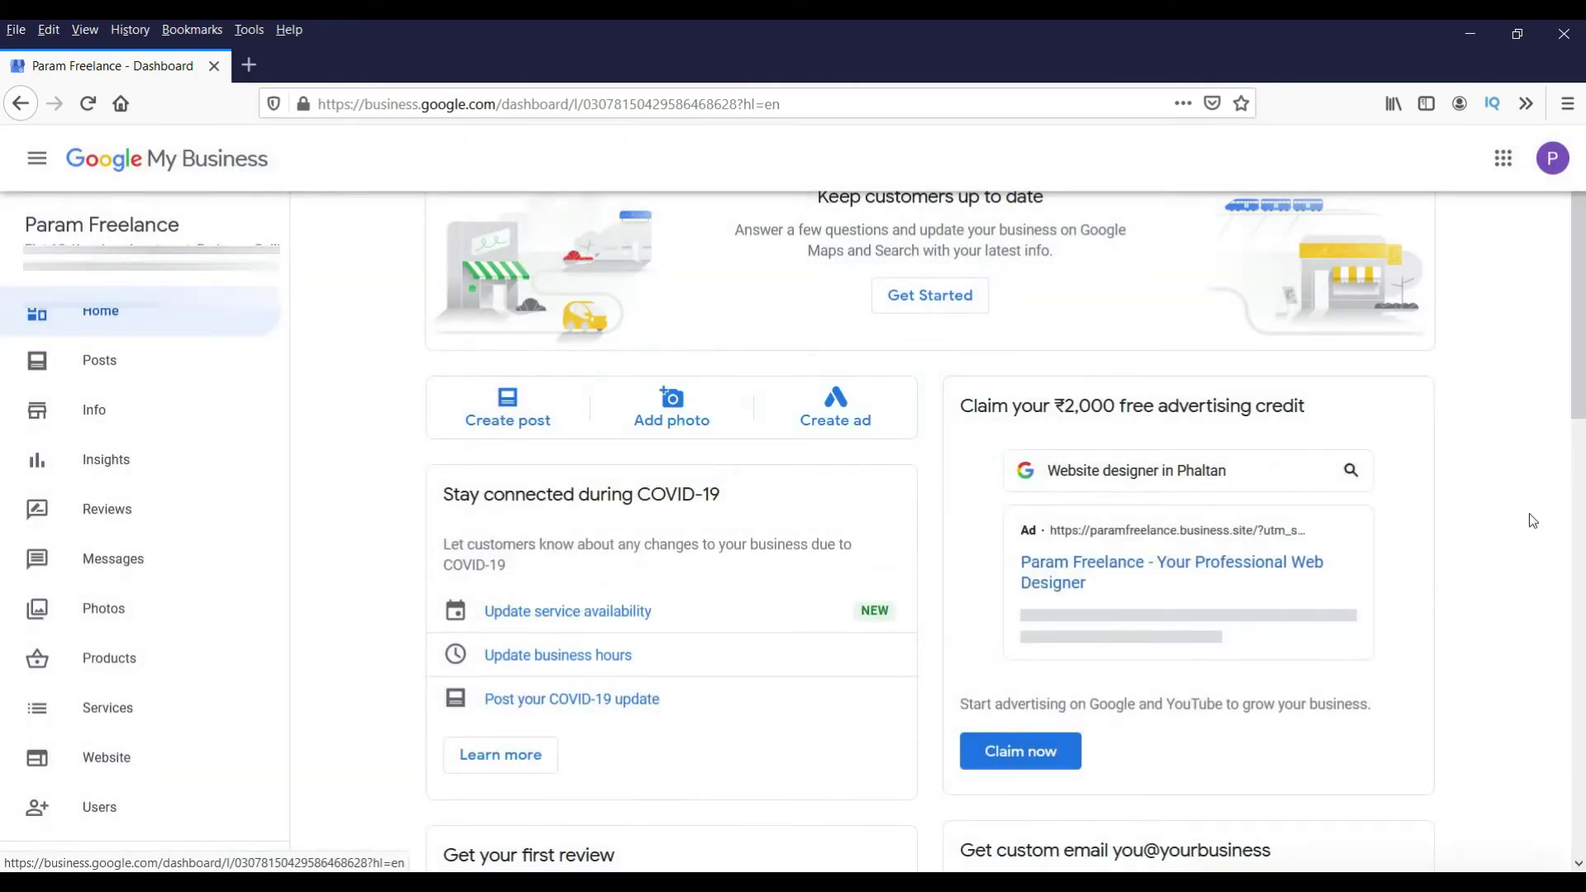
click(1532, 433)
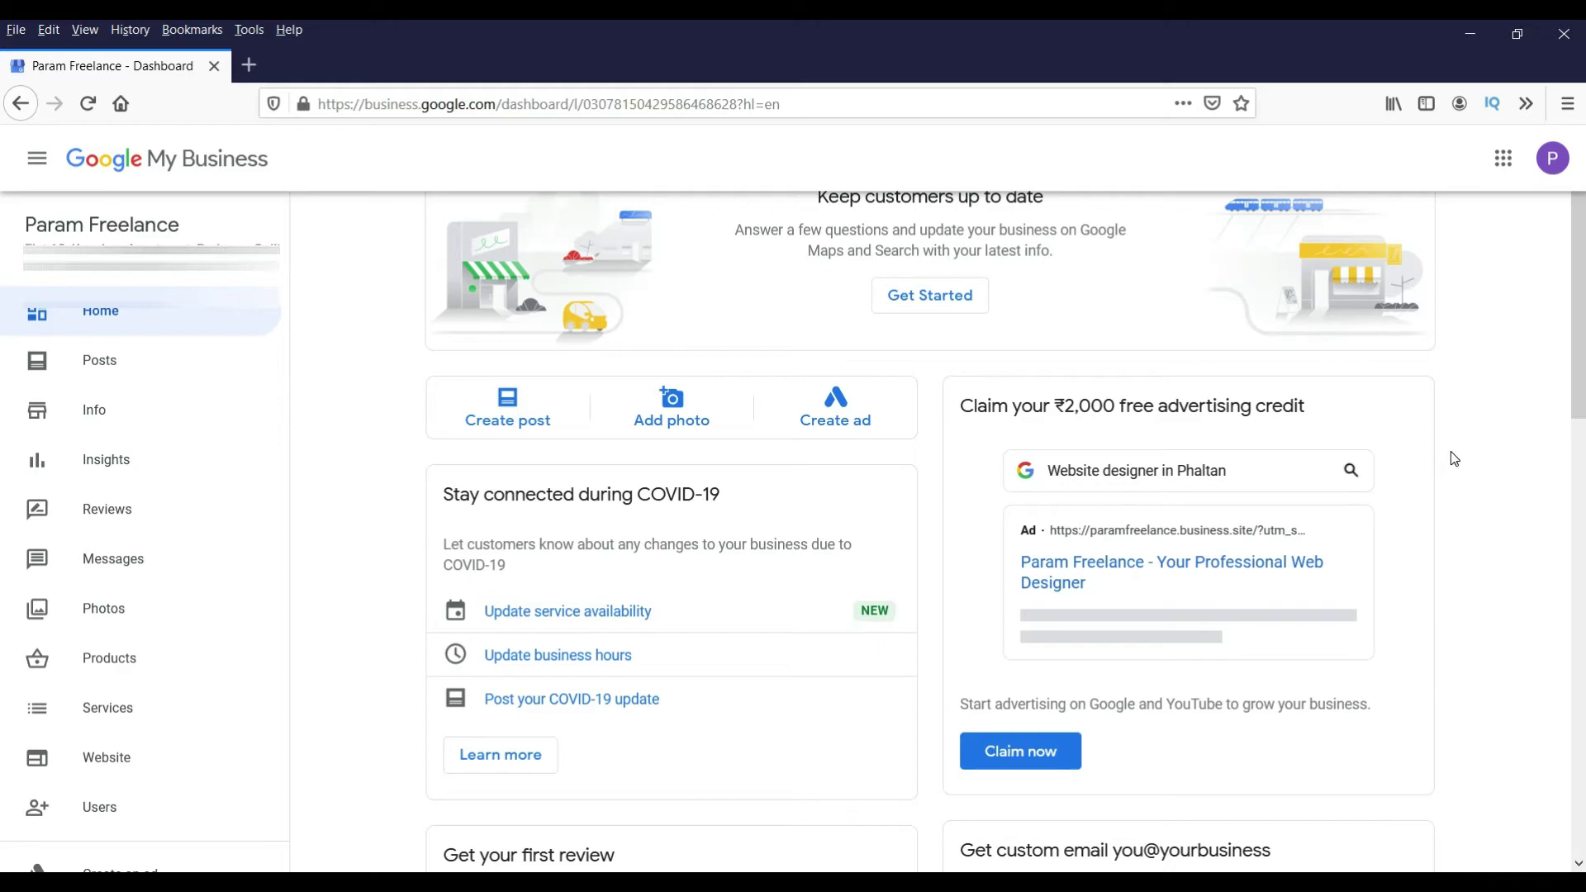
scroll(1453, 459, down, 3)
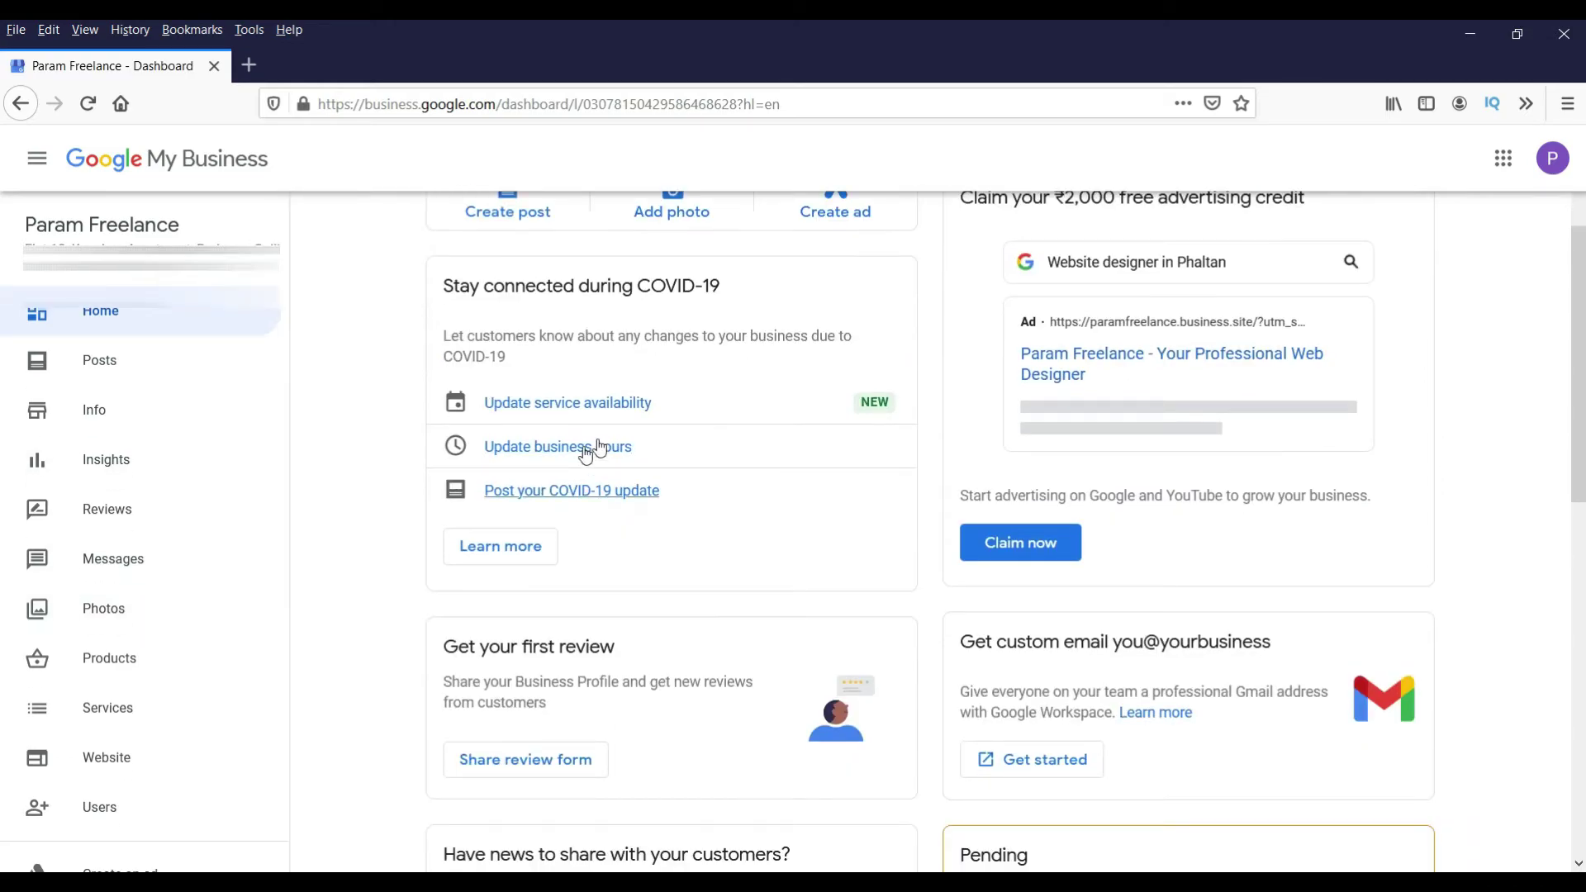
scroll(382, 578, up, 3)
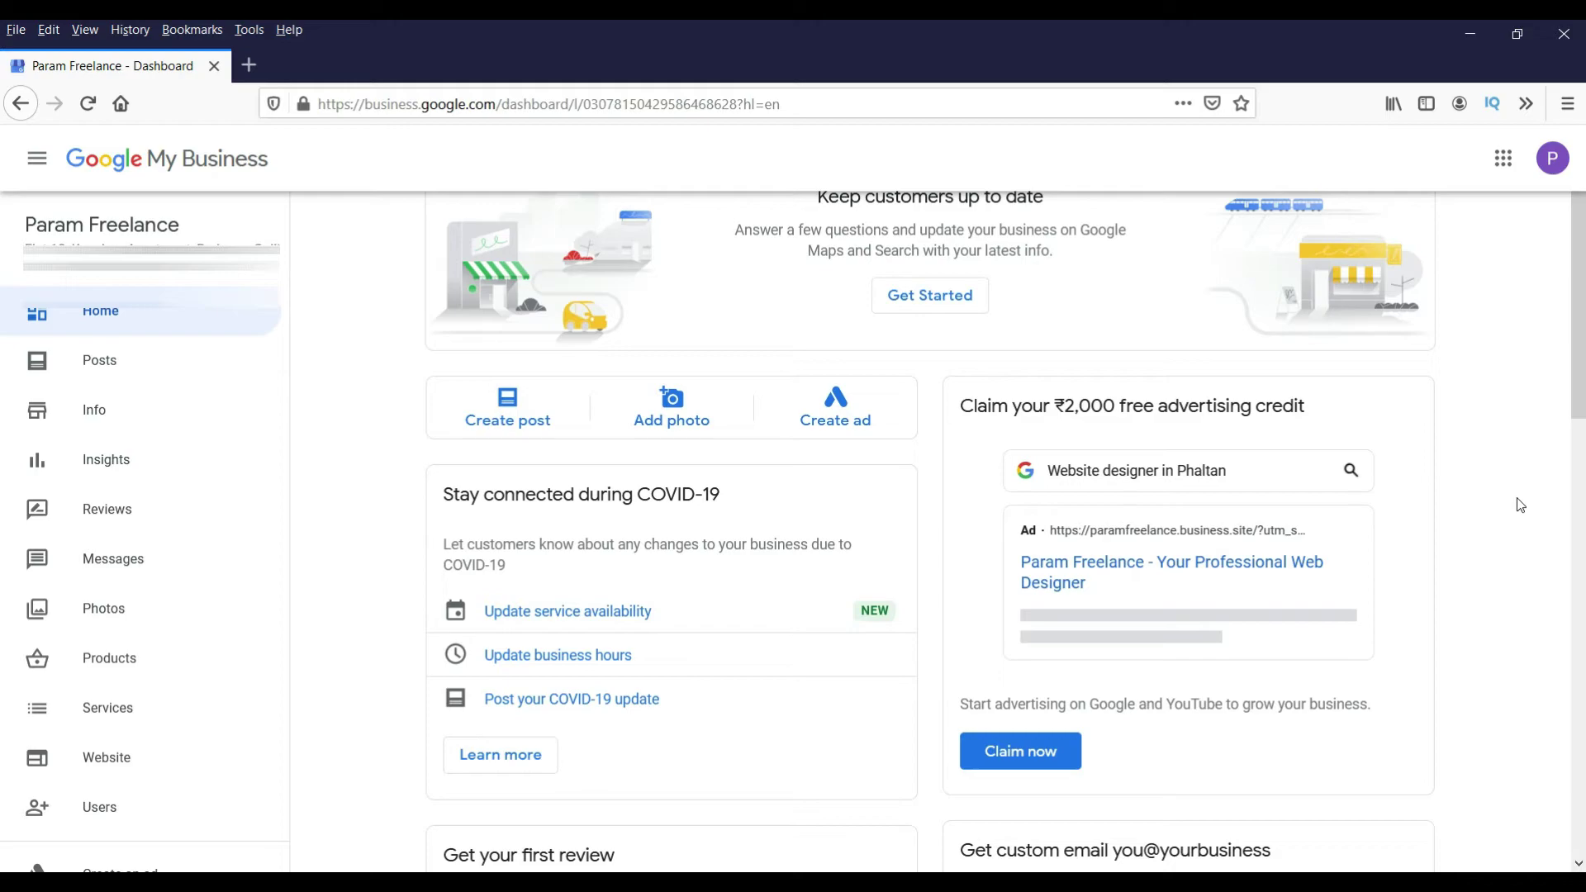
scroll(1520, 504, down, 3)
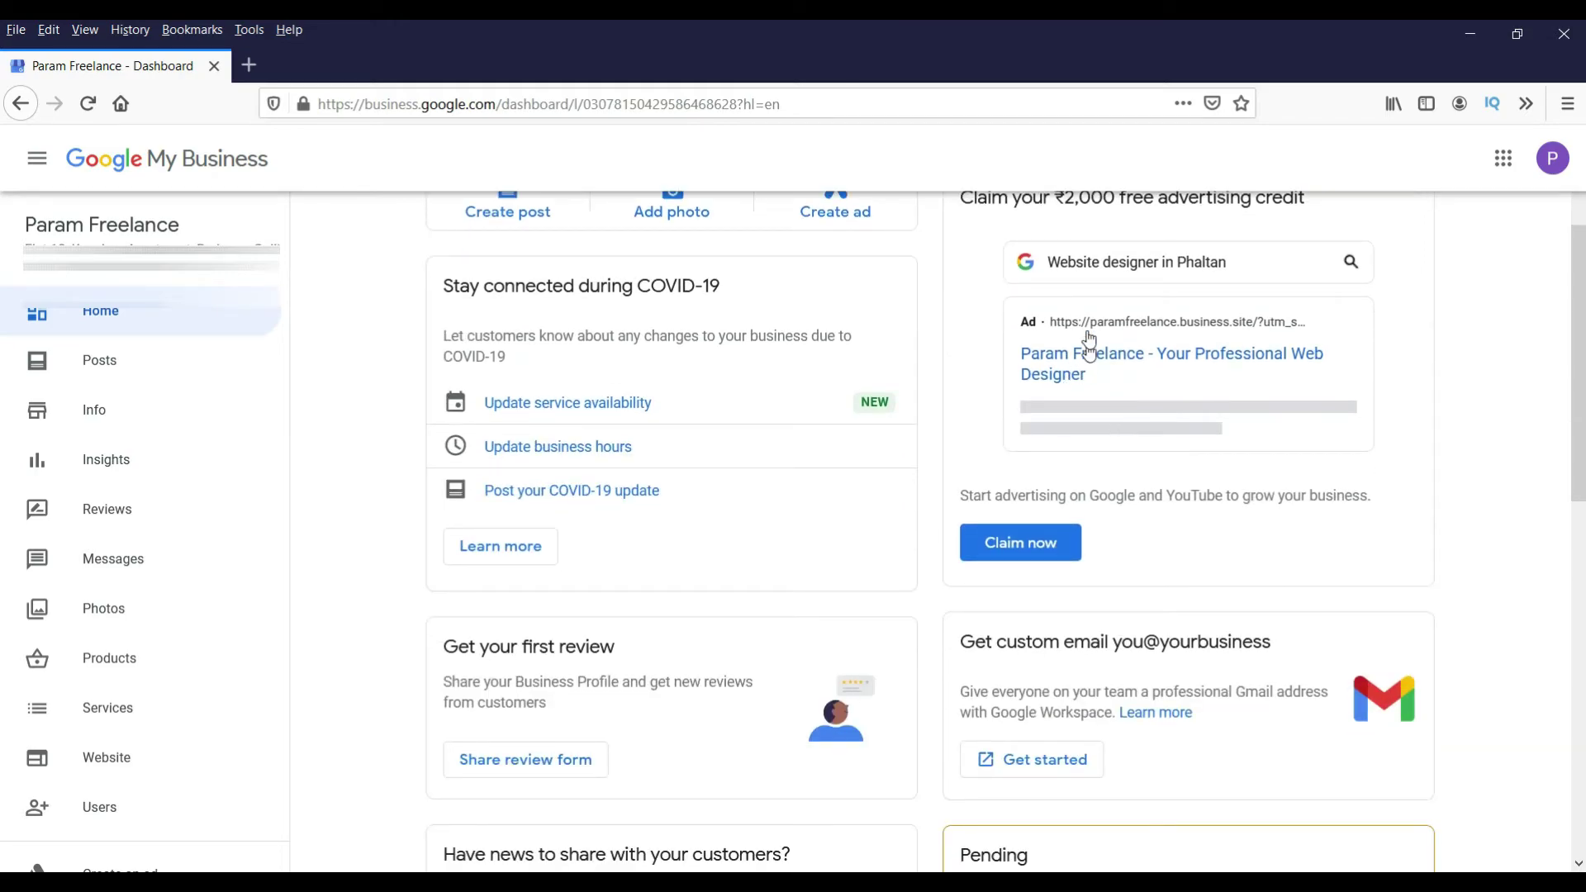
Browse the dashboard's post, photo, COVID-19 update and ₹2,000 ad-credit cards
scroll(1530, 418, down, 3)
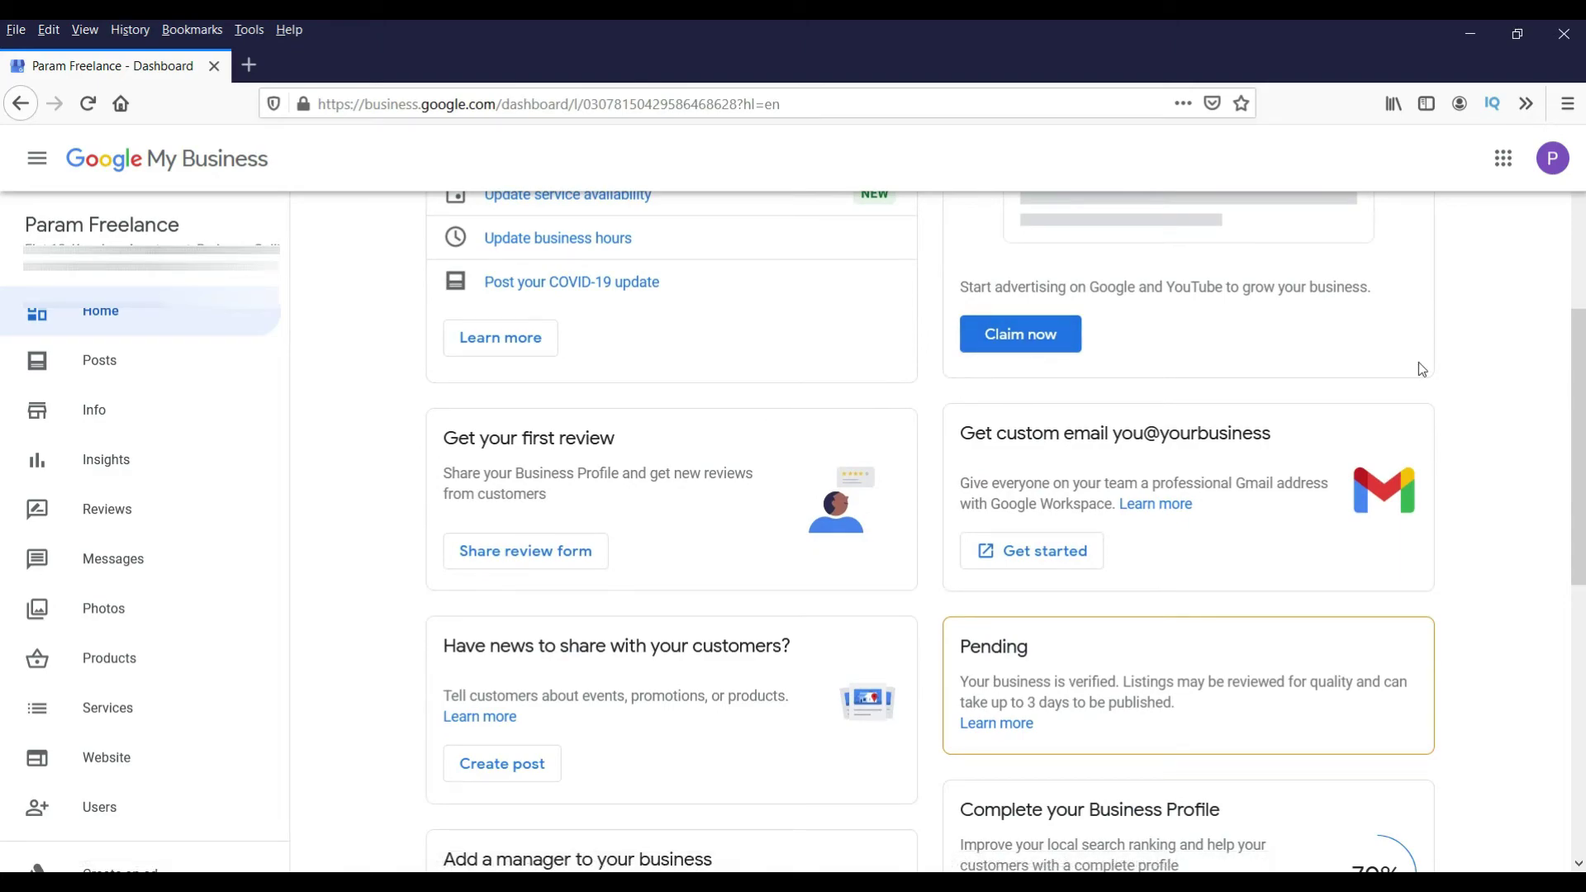
scroll(1571, 385, down, 2)
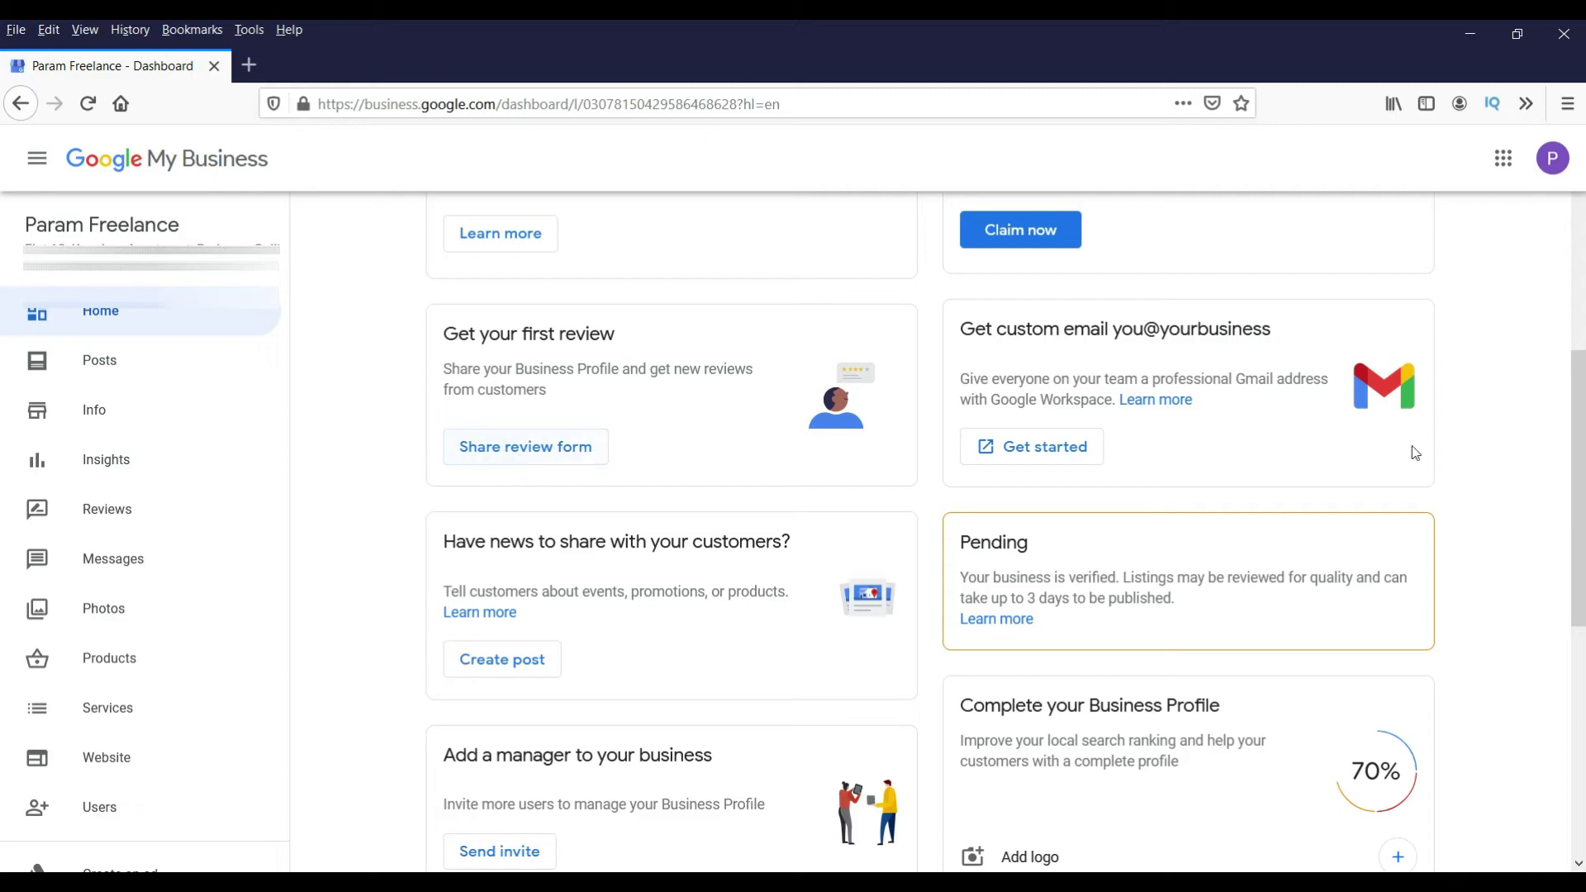
scroll(1491, 450, down, 4)
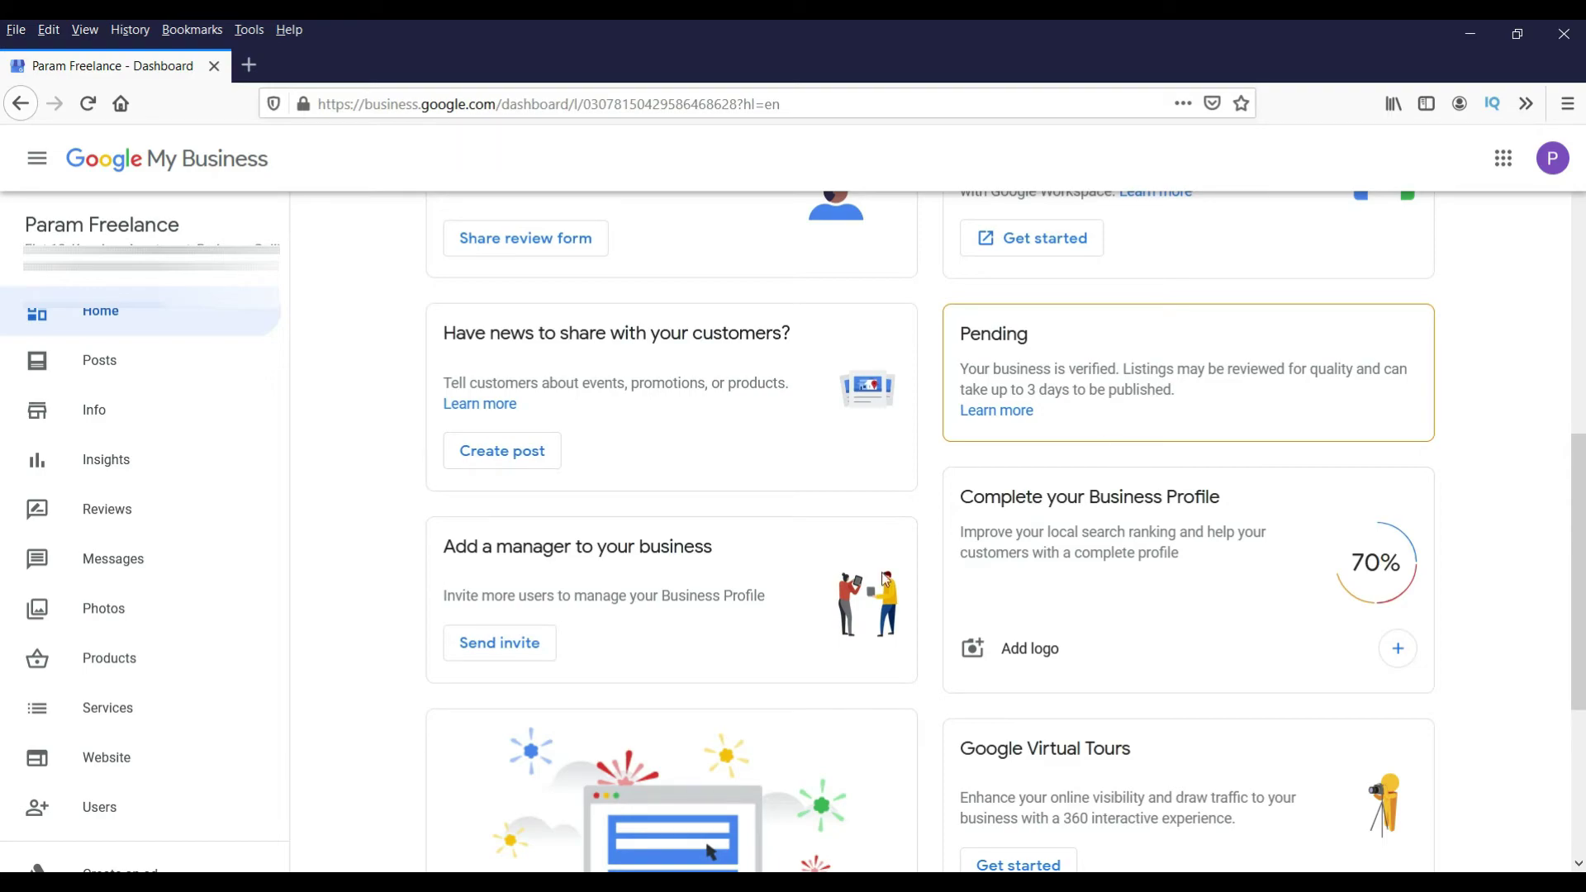
scroll(331, 574, down, 3)
scroll(330, 574, down, 2)
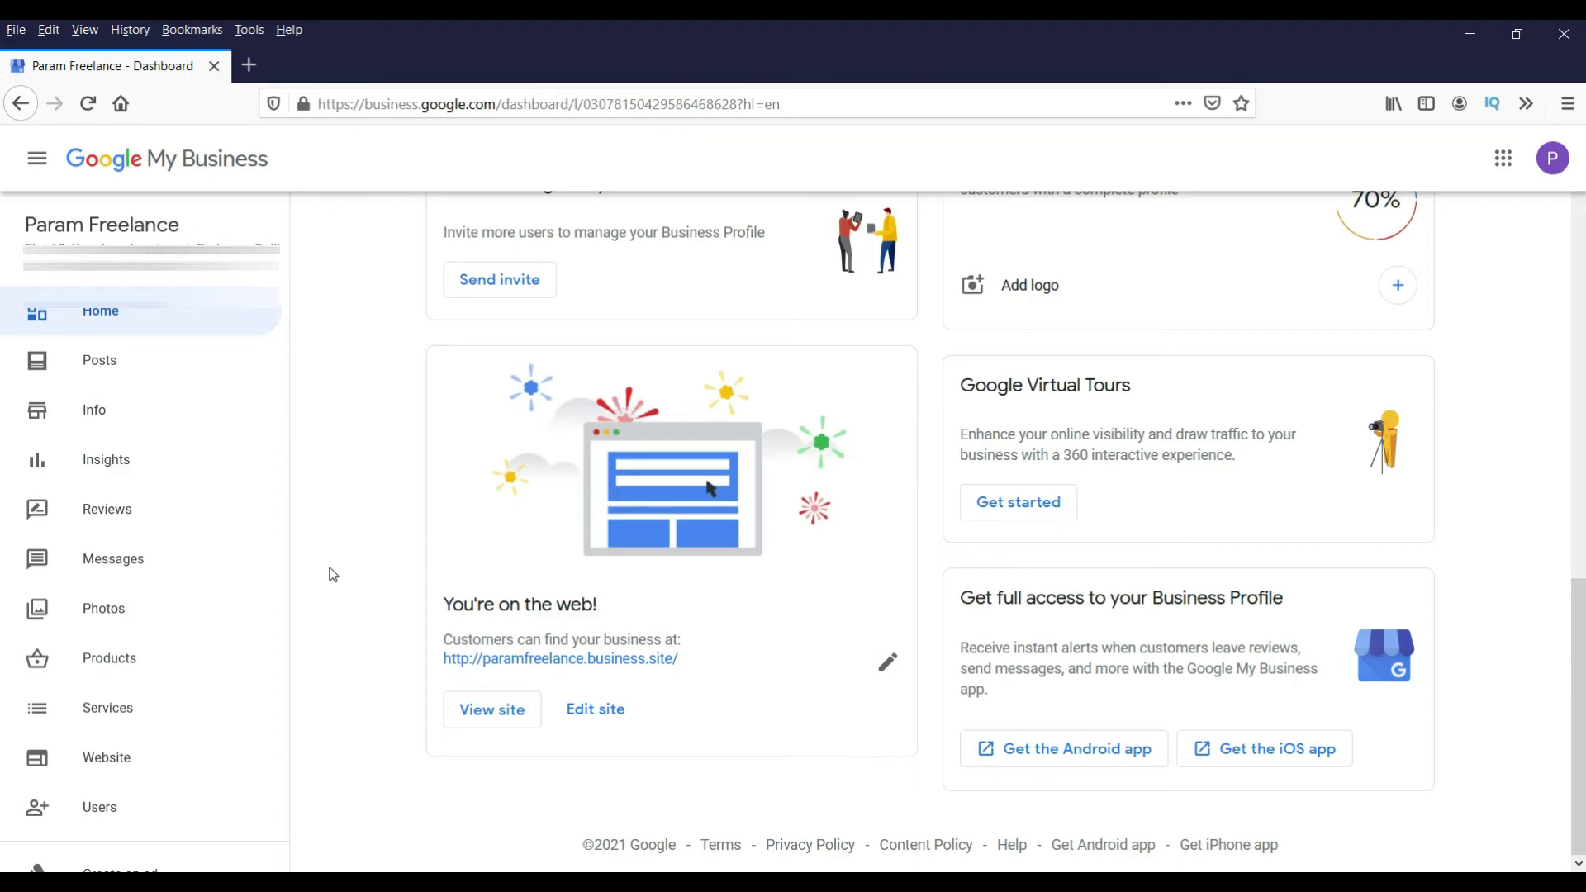
scroll(995, 568, up, 10)
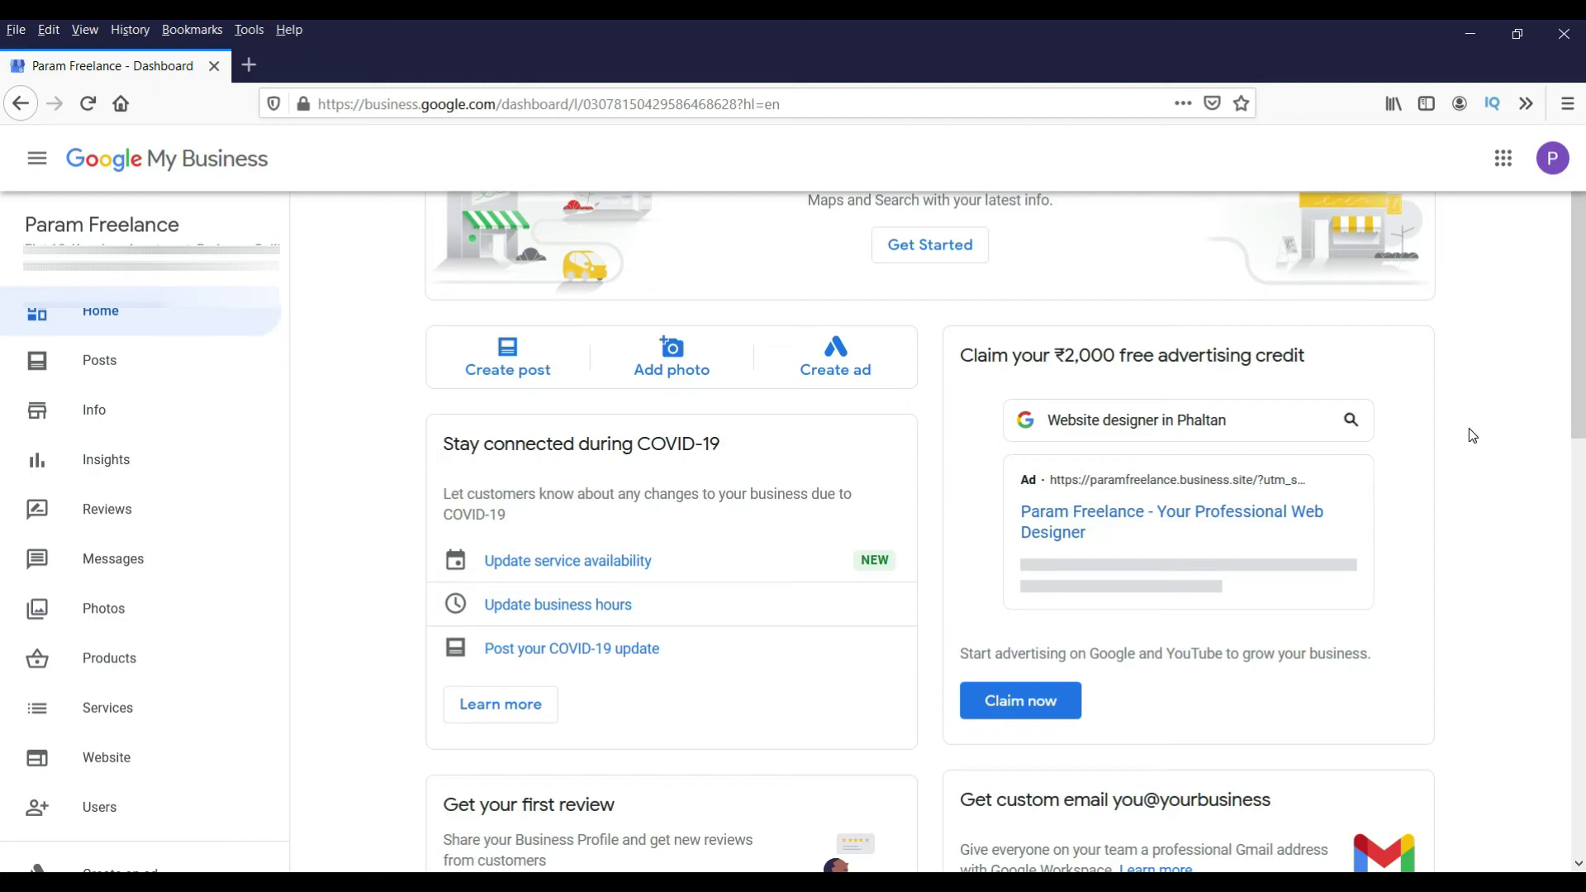
scroll(165, 528, down, 3)
scroll(374, 531, up, 1)
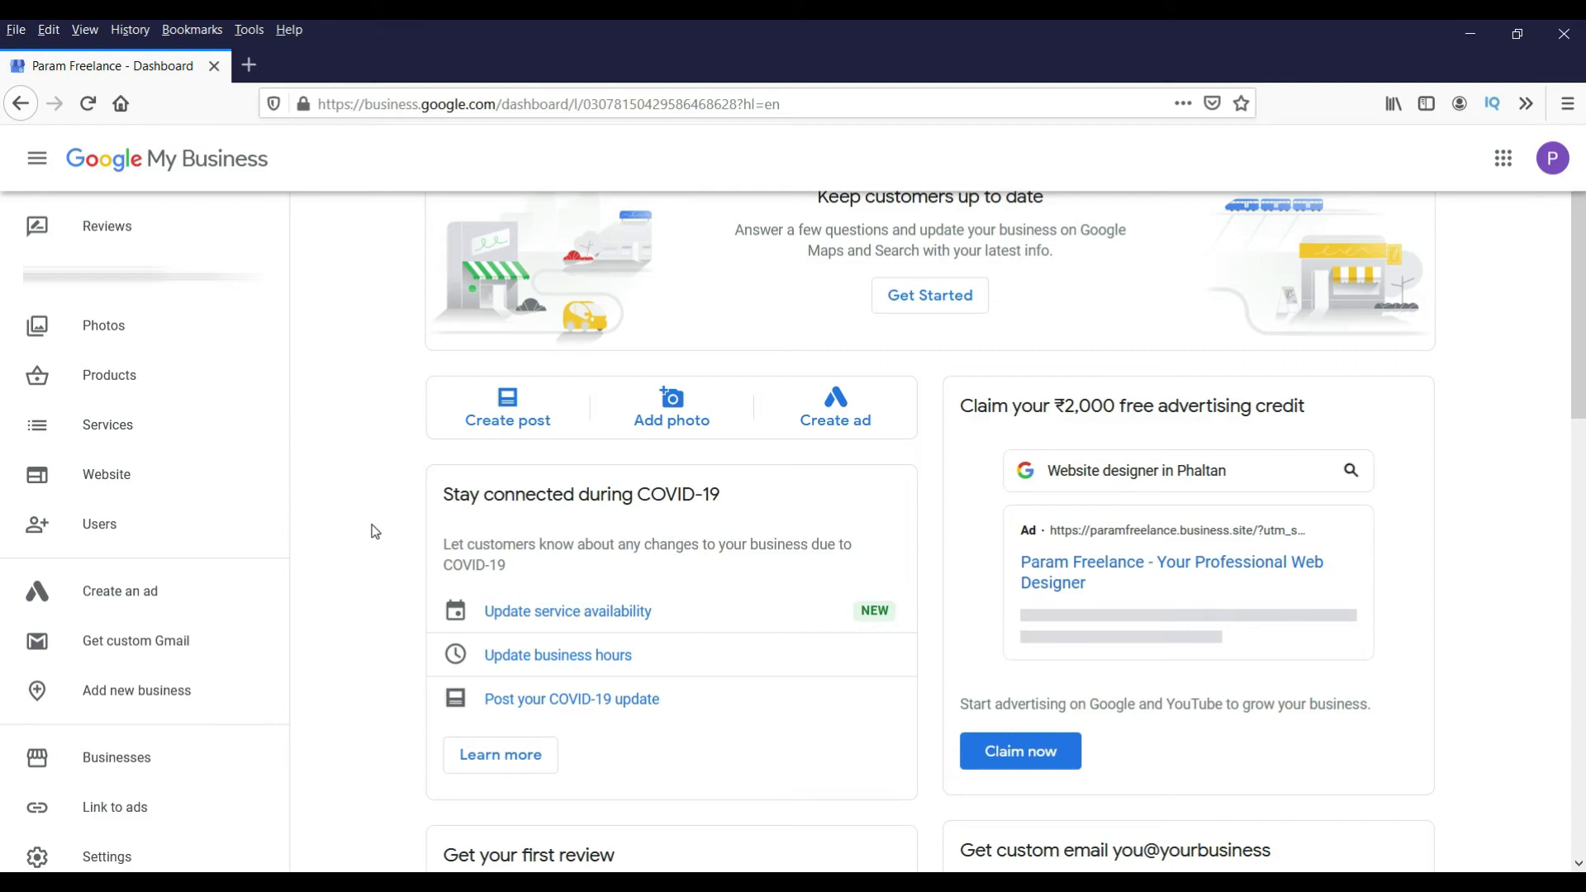
Open Users from the sidebar to see the profile's primary owner
scroll(166, 566, up, 1)
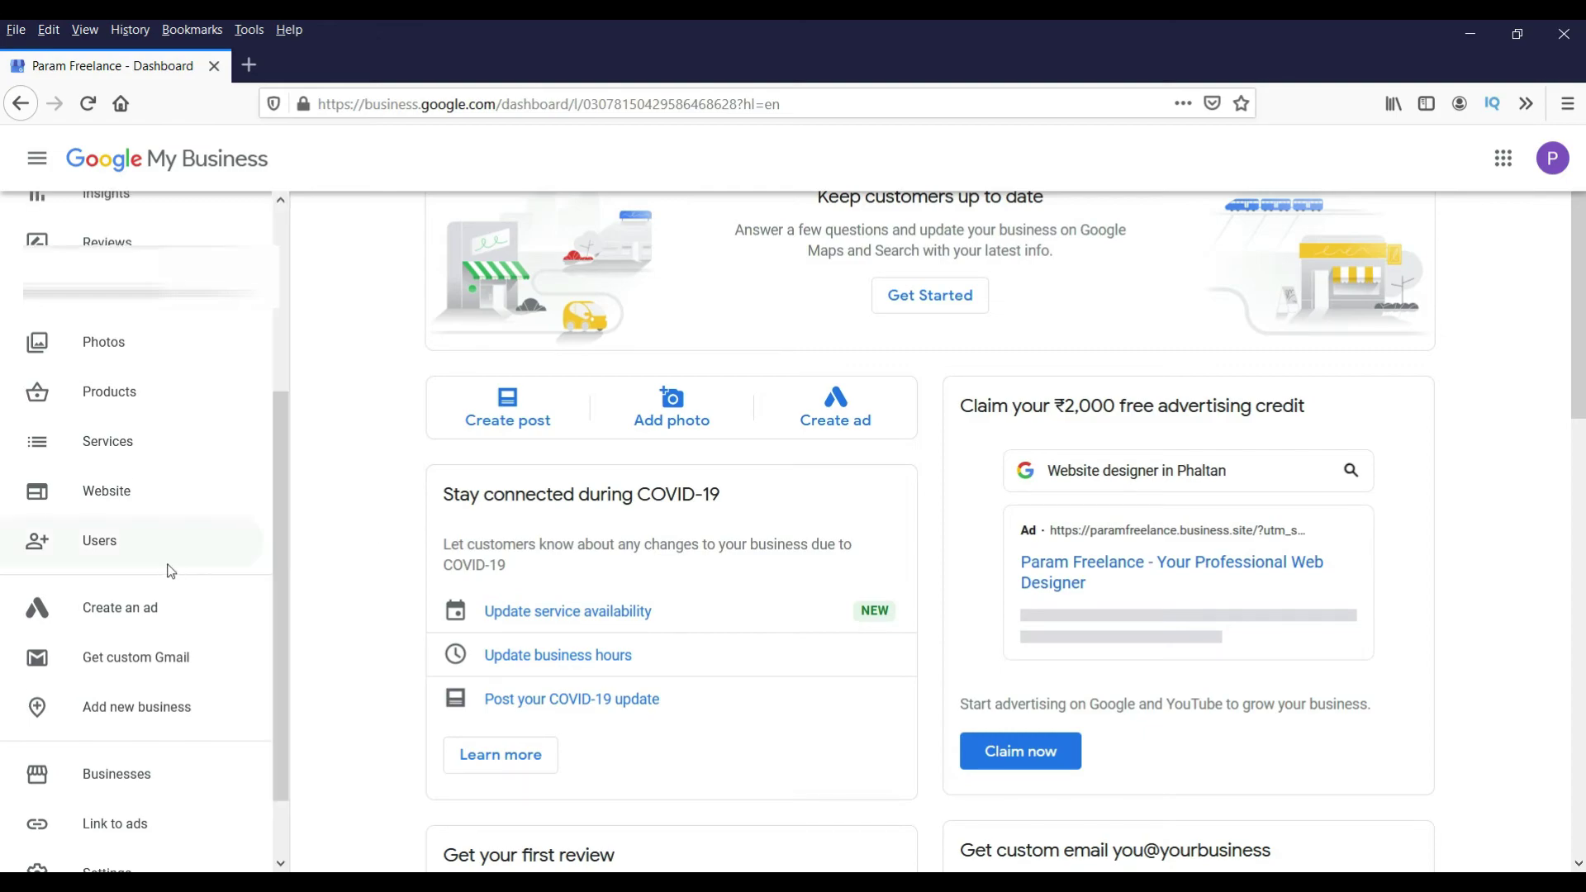
click(116, 545)
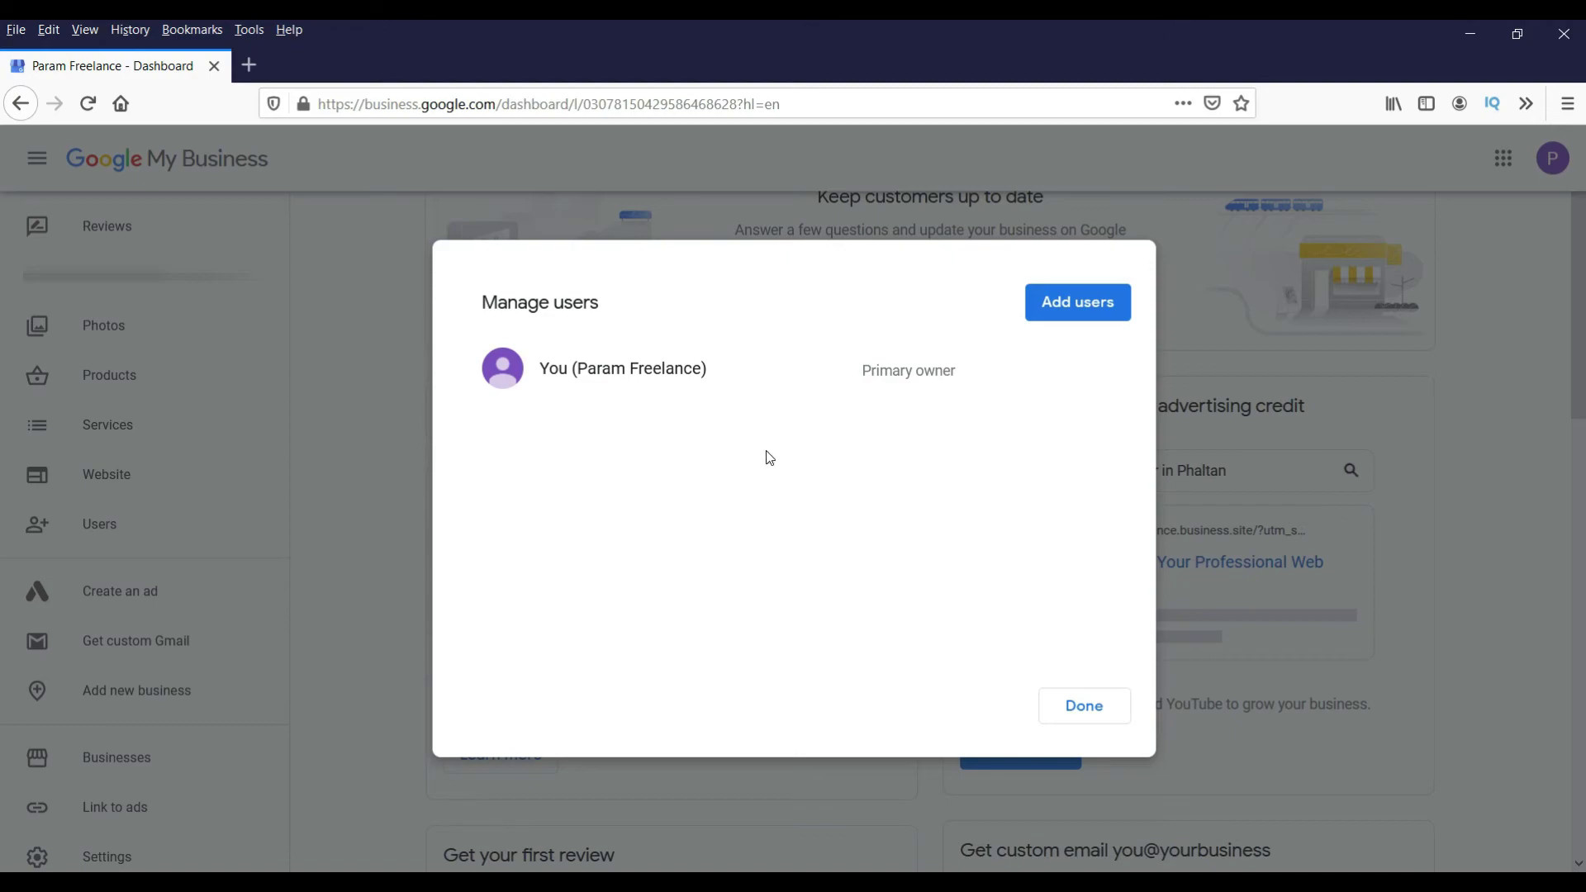
Invite a new user by their email address with the Manager role
click(1072, 317)
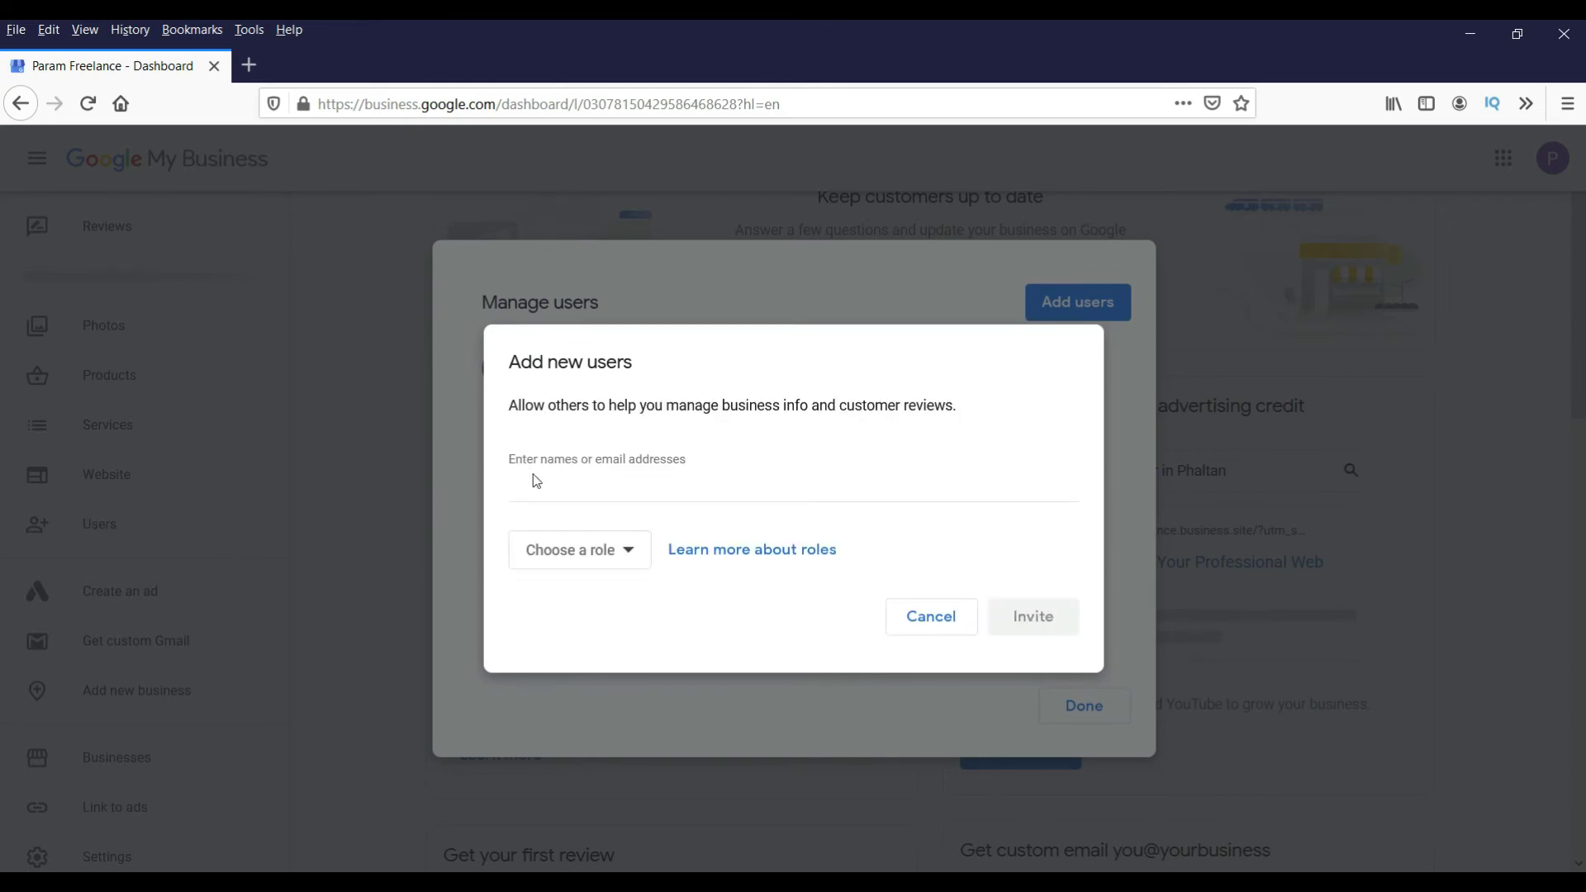
click(548, 481)
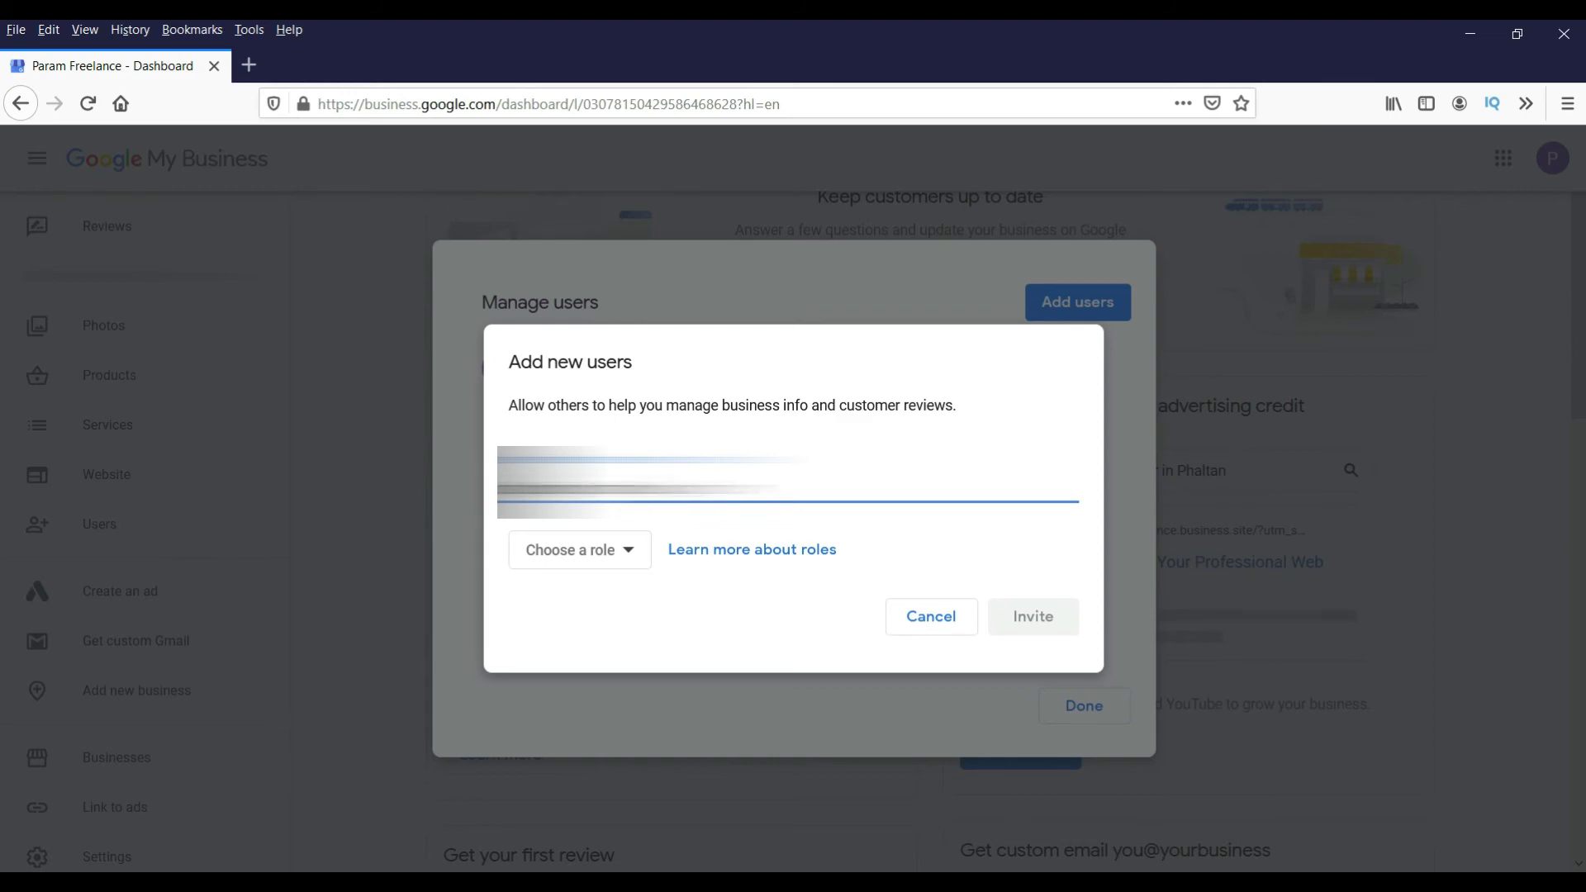
click(626, 555)
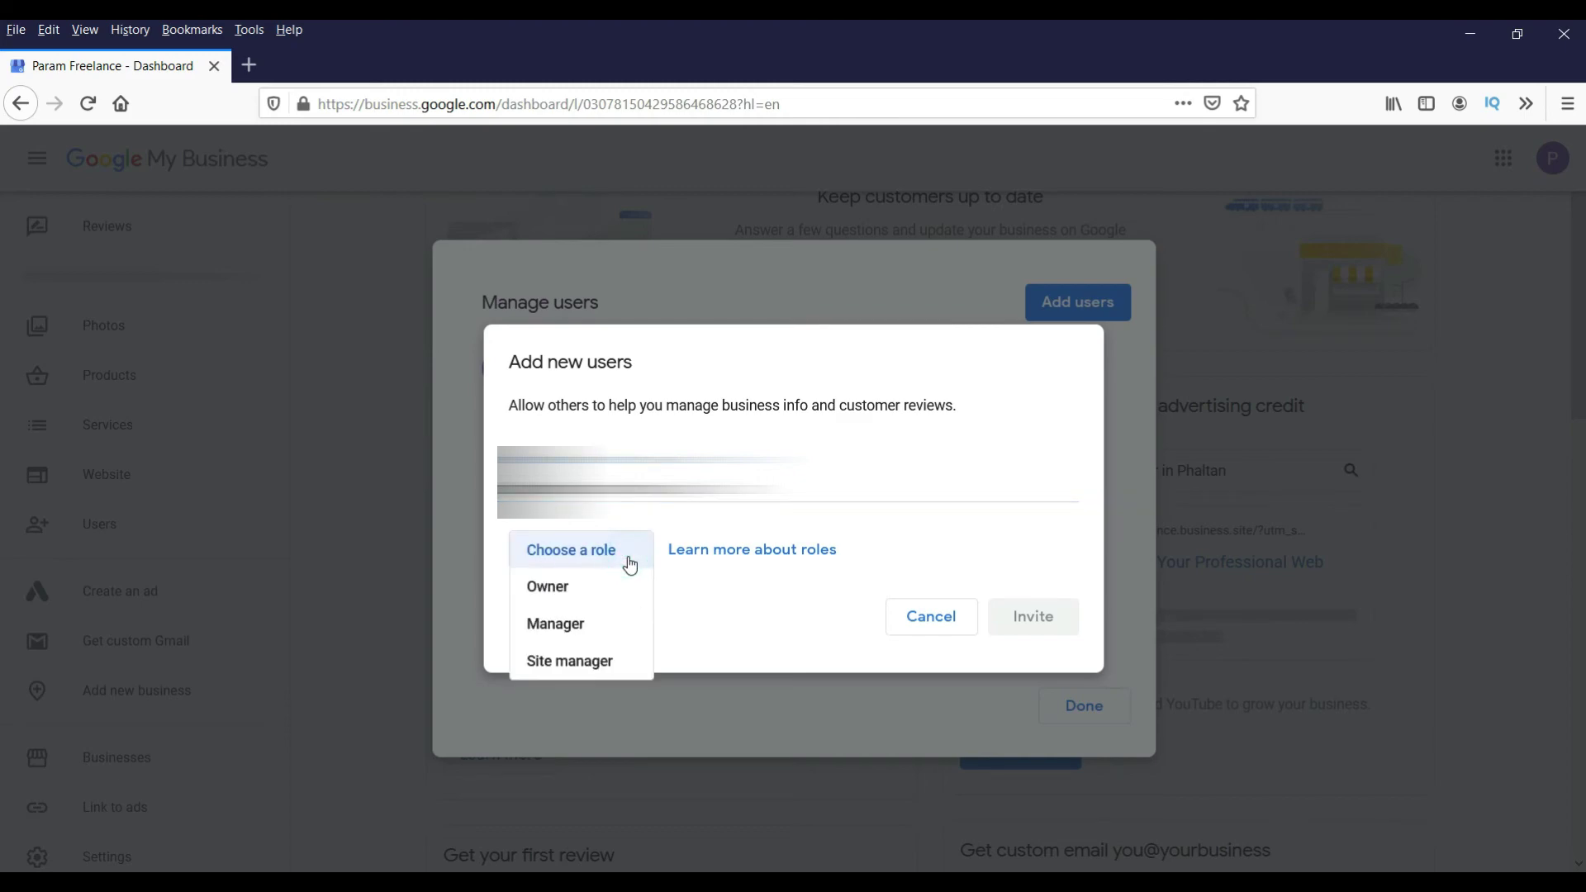
click(608, 624)
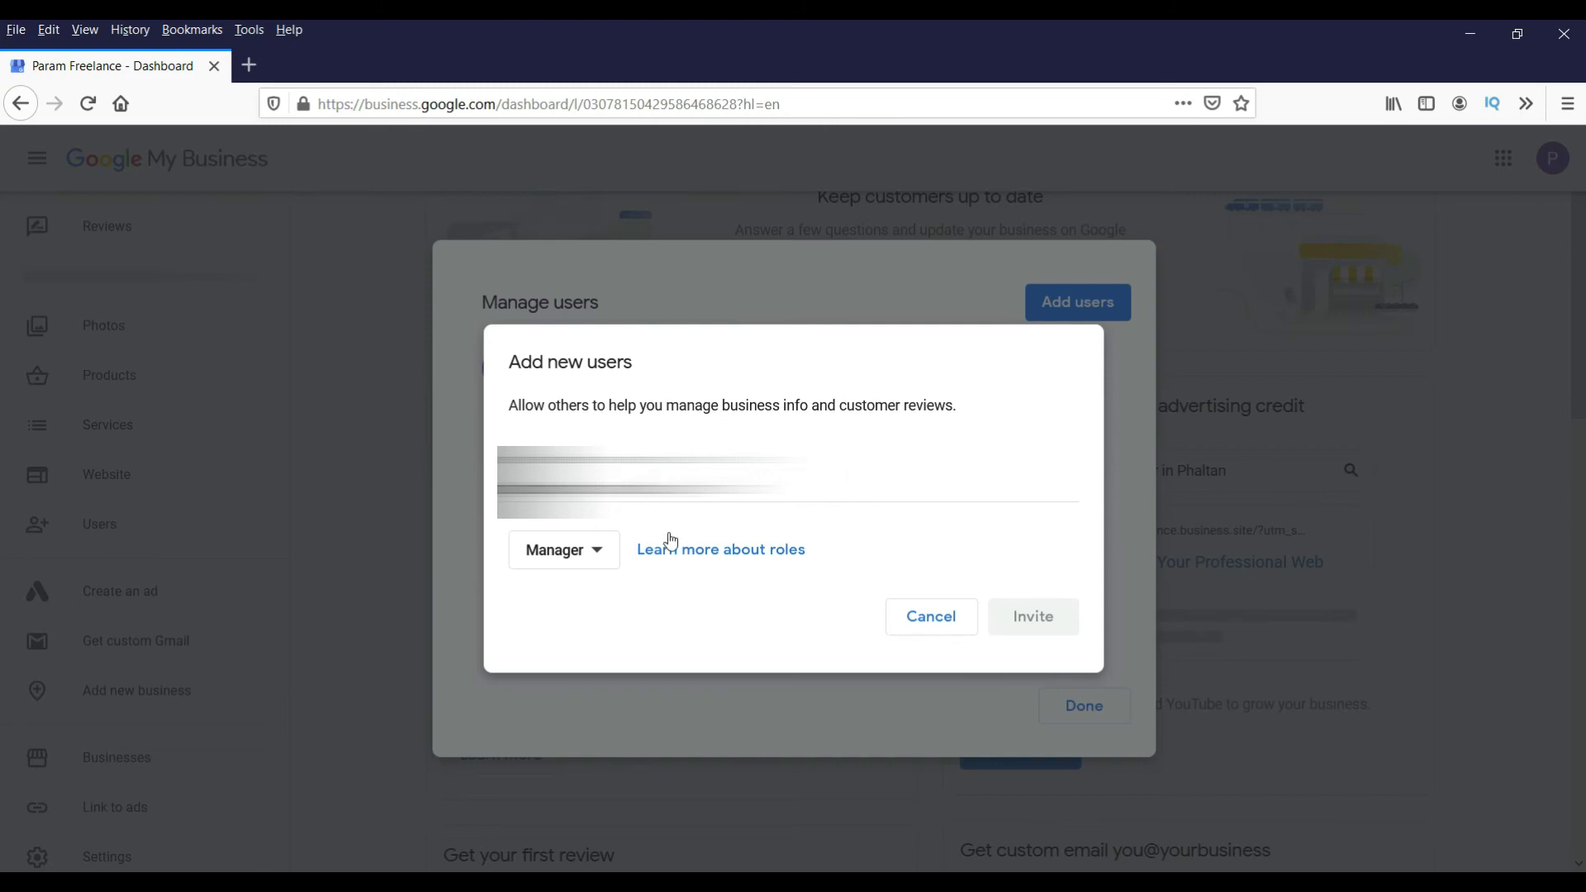
click(669, 483)
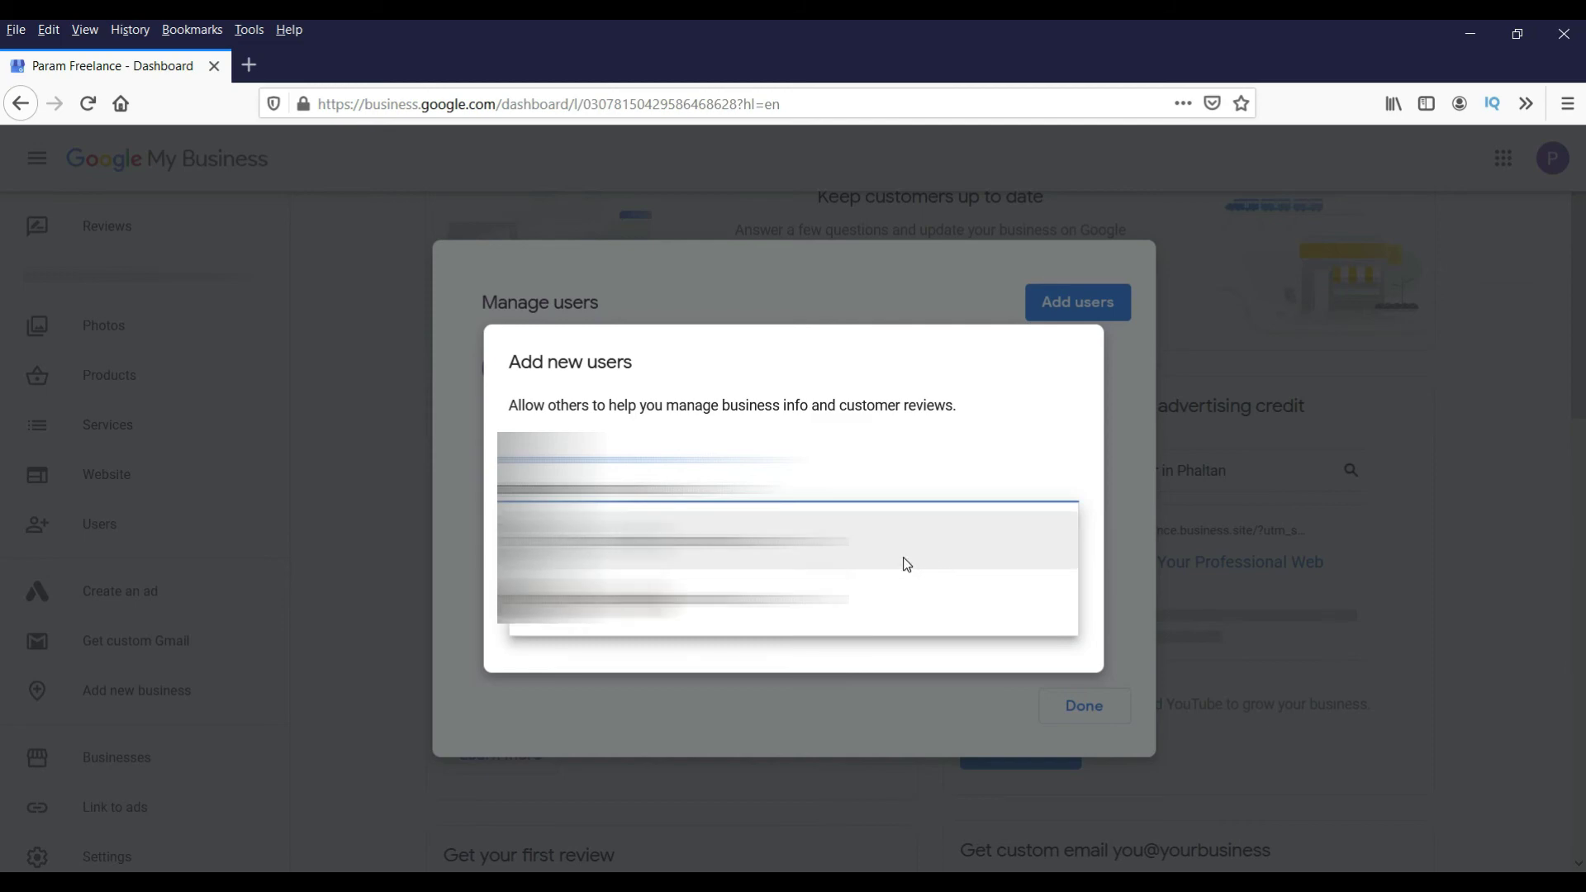
click(896, 588)
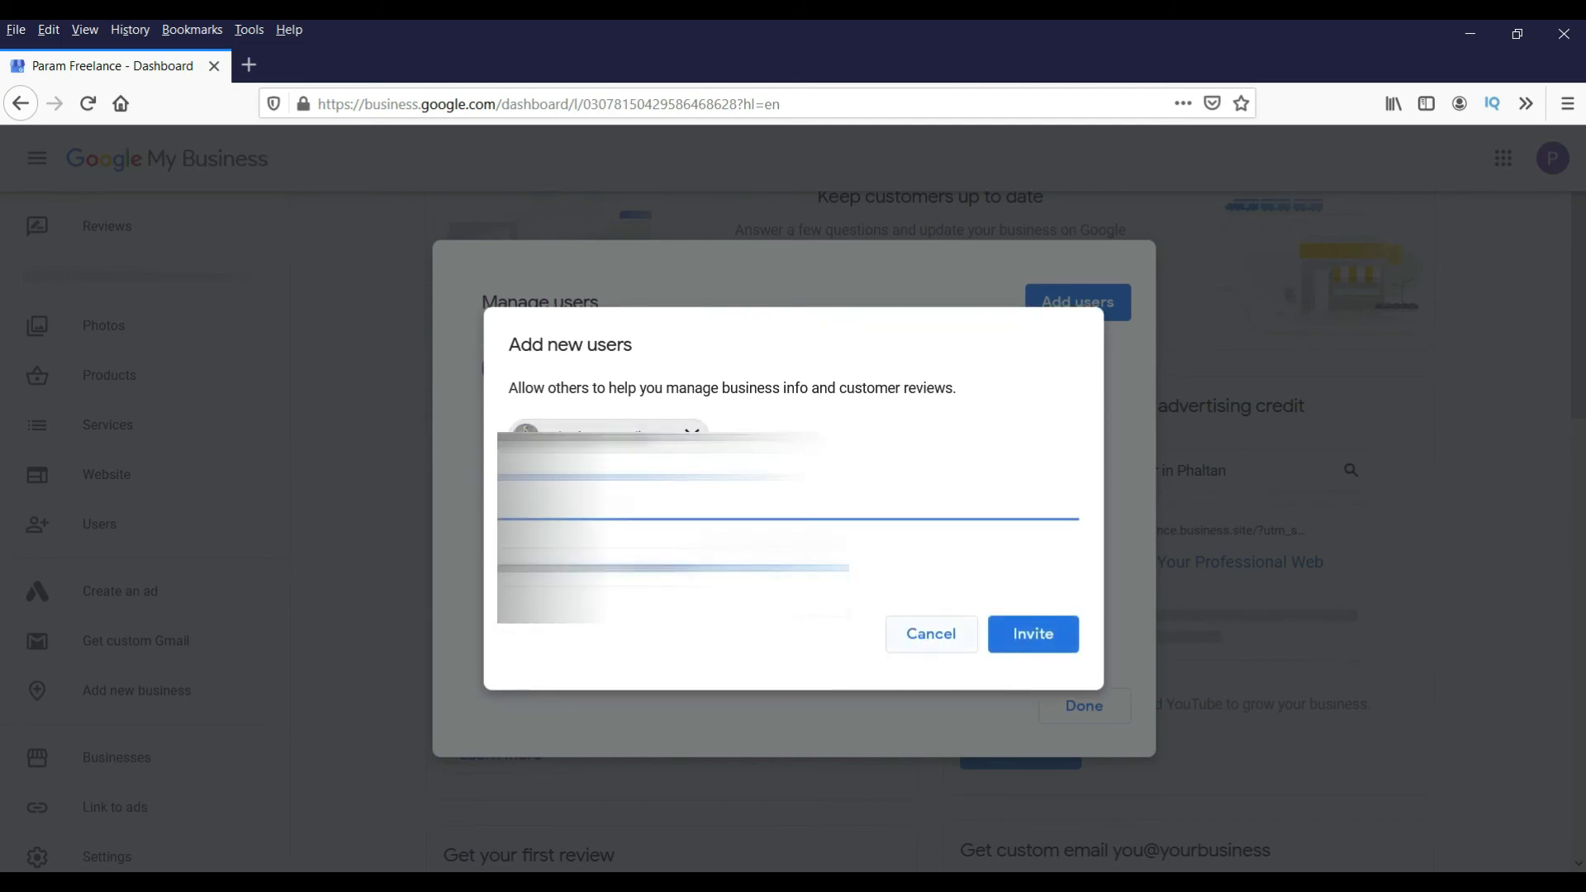
click(1065, 642)
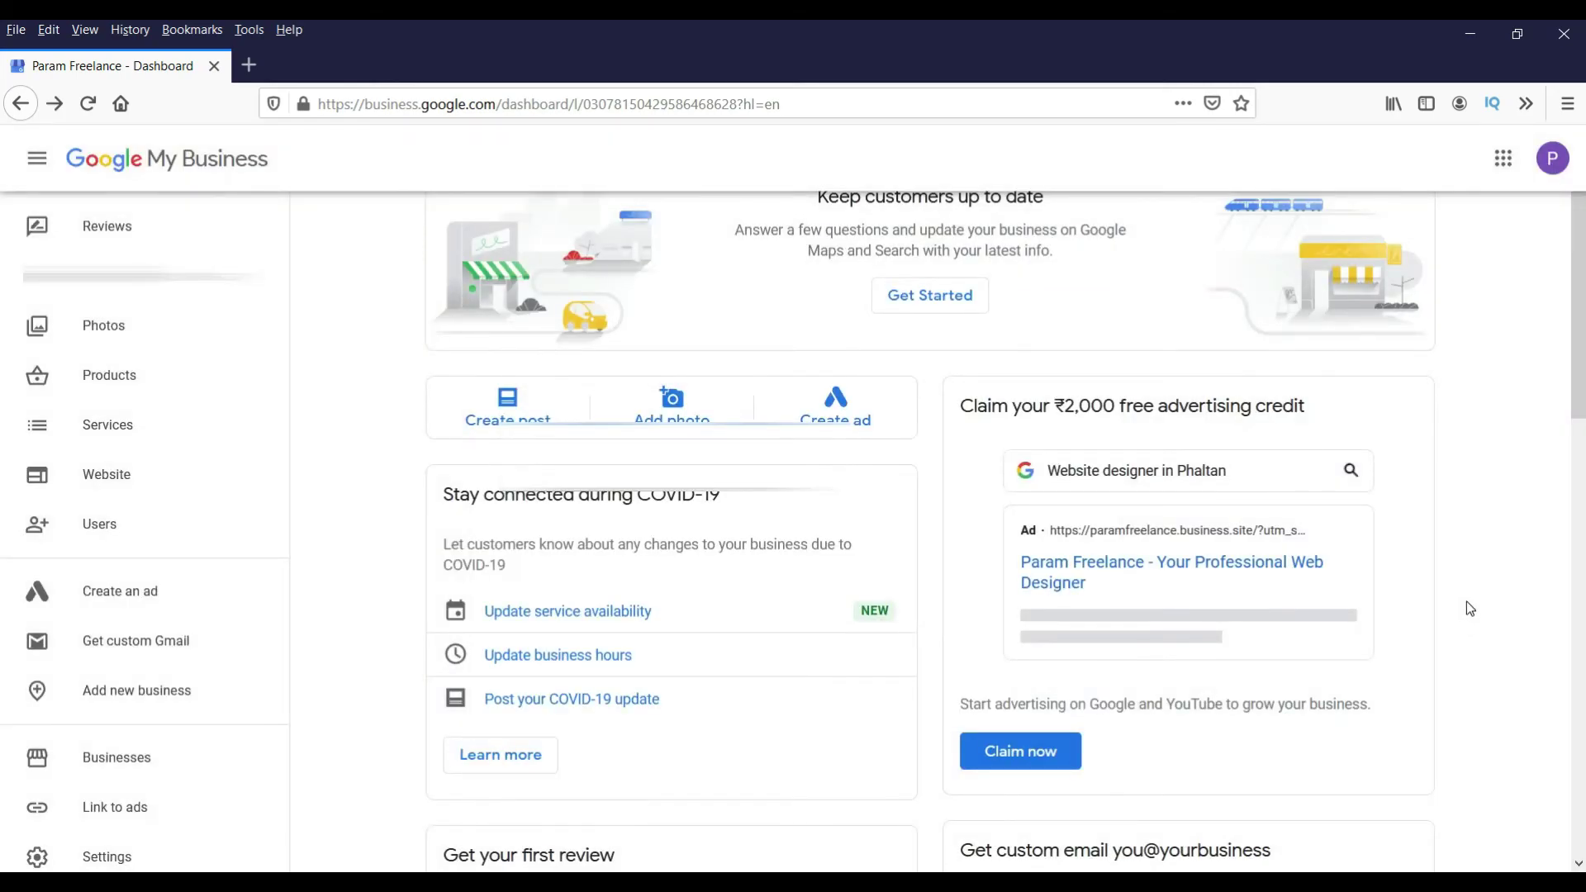